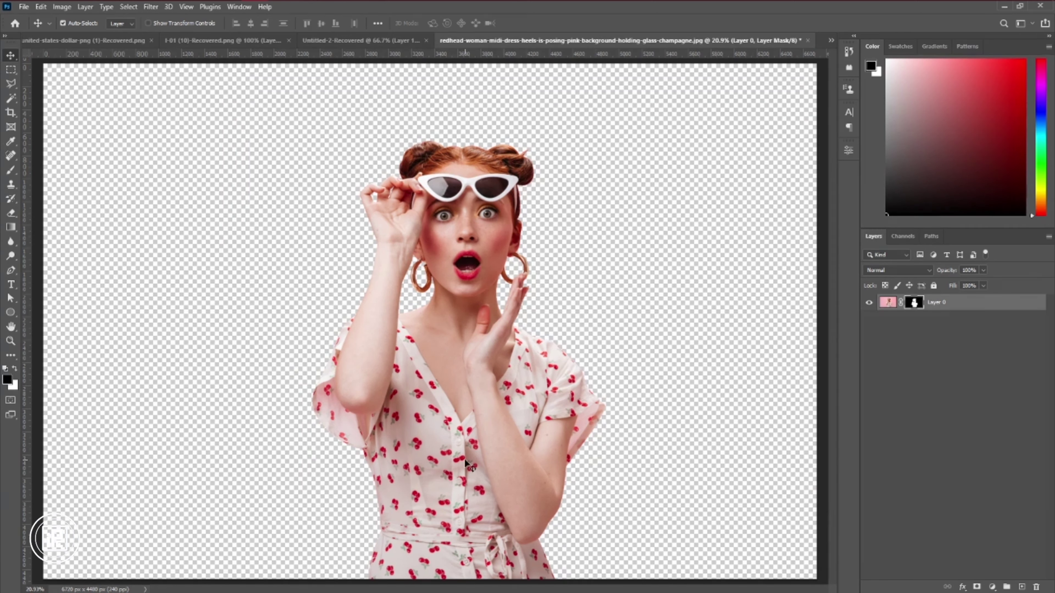
Step: Create a new 1920 by 1080 pixel document in RGB color with a white background
left_click(23, 7)
left_click(33, 19)
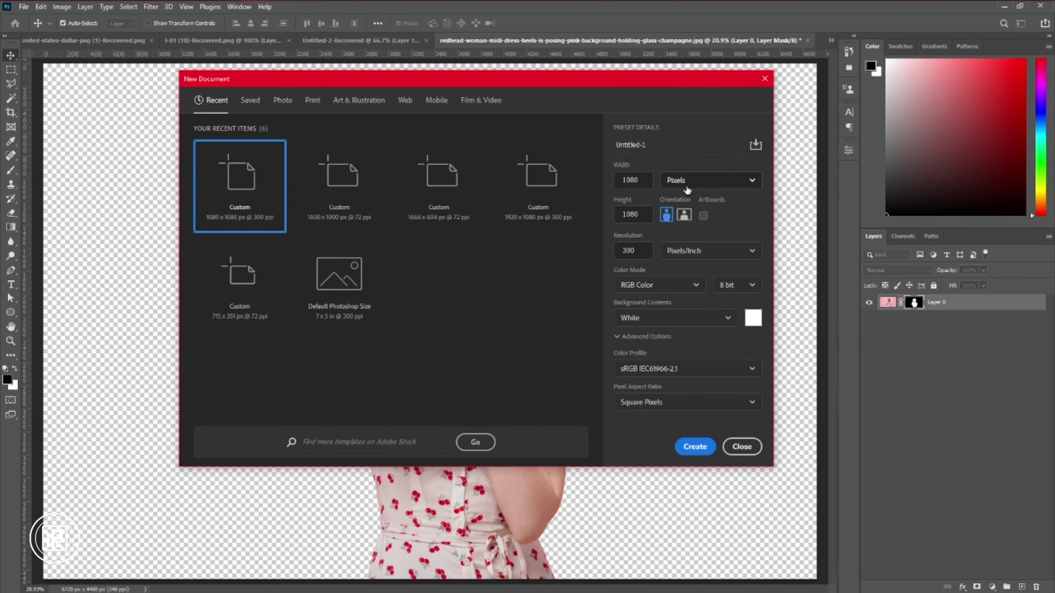
left_click_drag(643, 180, 598, 177)
type("192")
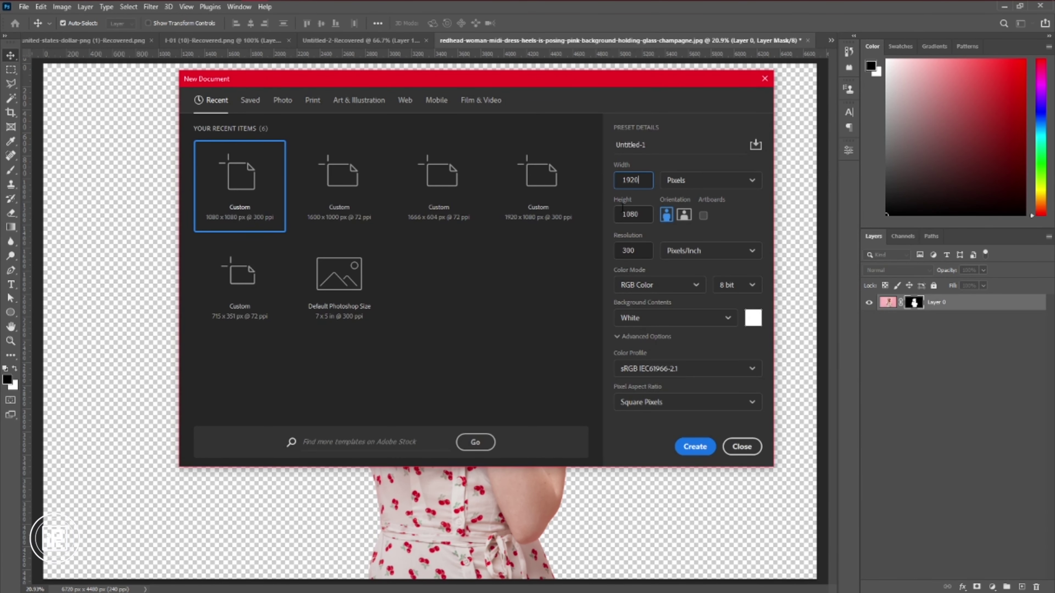
type("0")
key("Return")
Step: Place guides along all four edges of the canvas
left_click_drag(27, 296, 78, 297)
left_click_drag(204, 54, 189, 124)
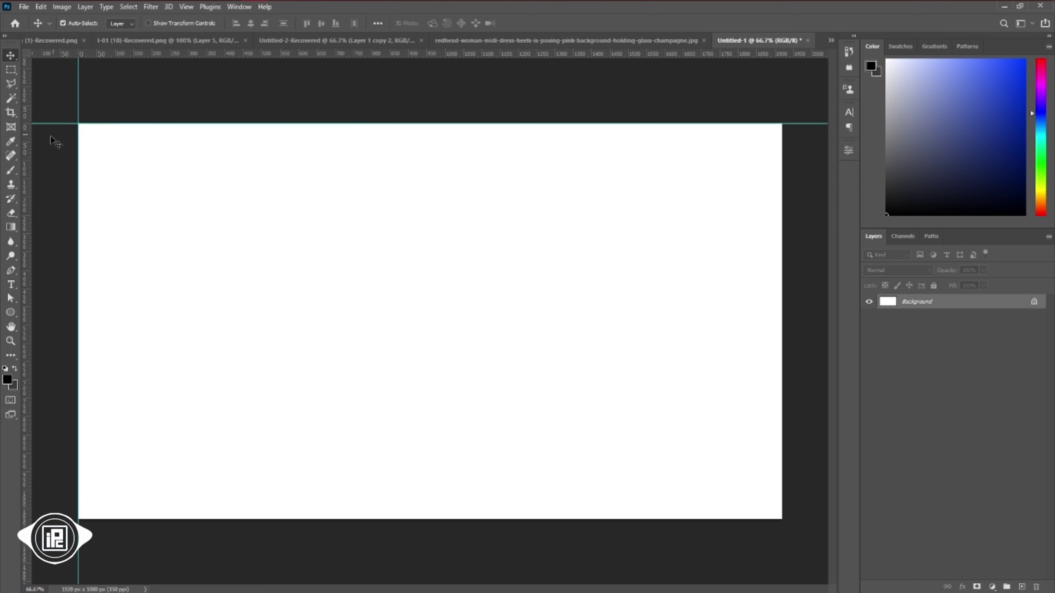
left_click_drag(26, 174, 782, 219)
left_click_drag(270, 55, 327, 519)
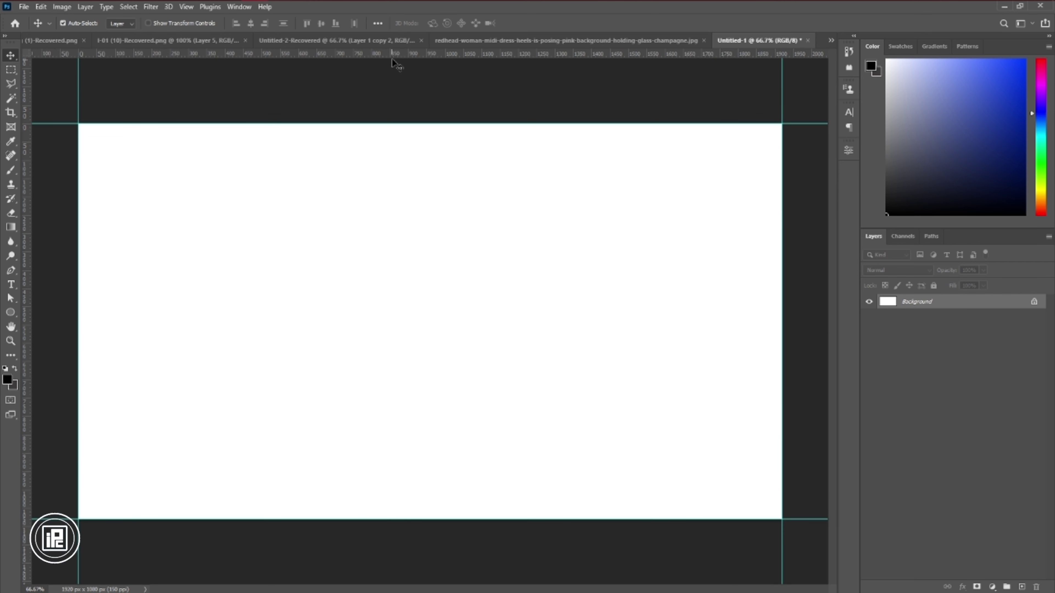
Step: Add a second set of guides slightly inside each canvas edge to mark a narrow margin
left_click_drag(392, 54, 407, 512)
left_click_drag(459, 55, 444, 130)
left_click_drag(29, 207, 772, 234)
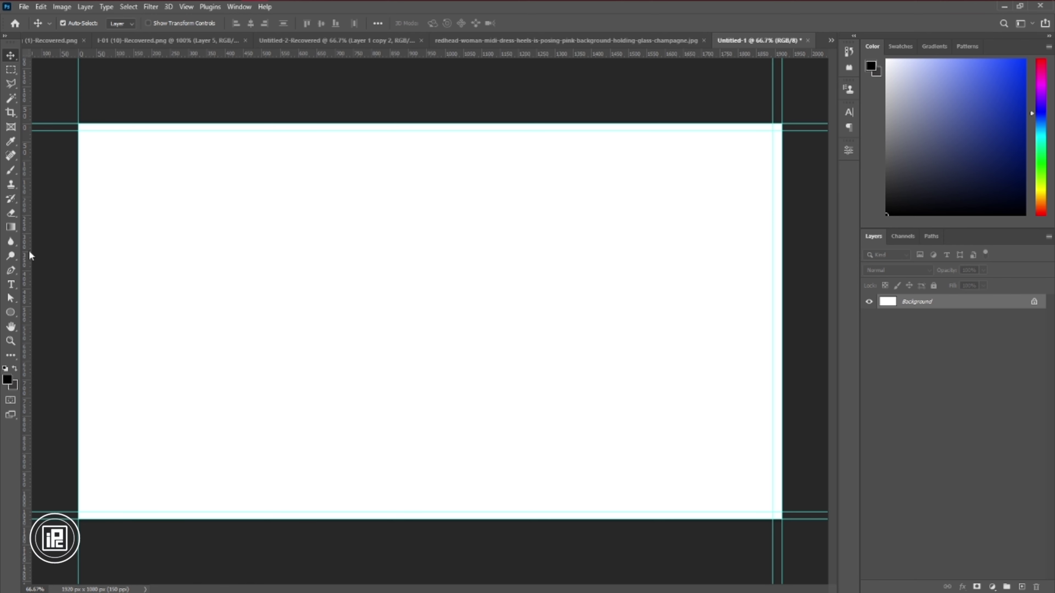
left_click_drag(30, 255, 87, 261)
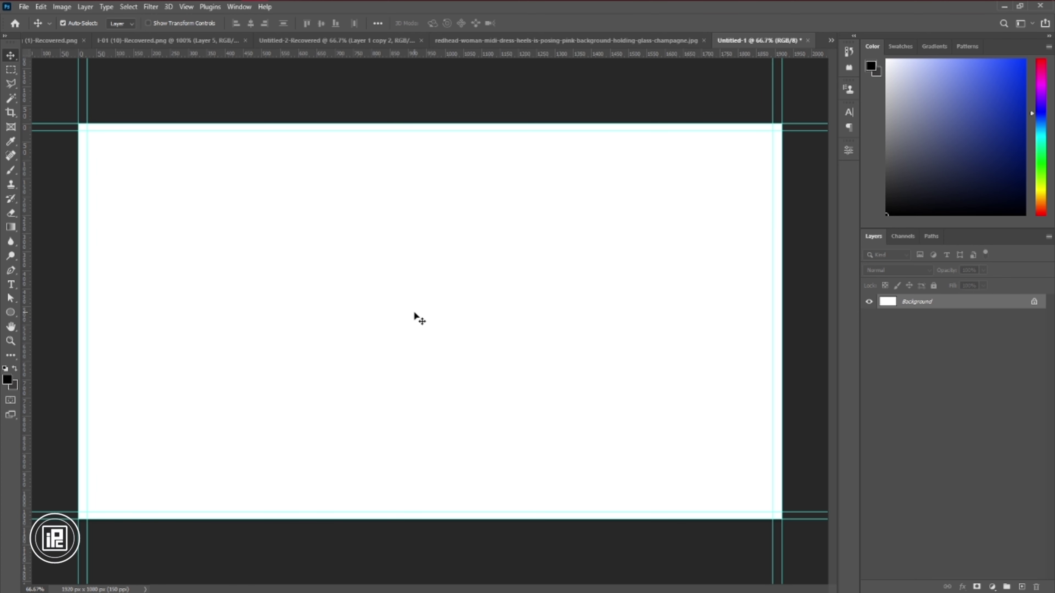
Step: Add a Solid Color fill layer in bright blue above the Background
left_click(992, 586)
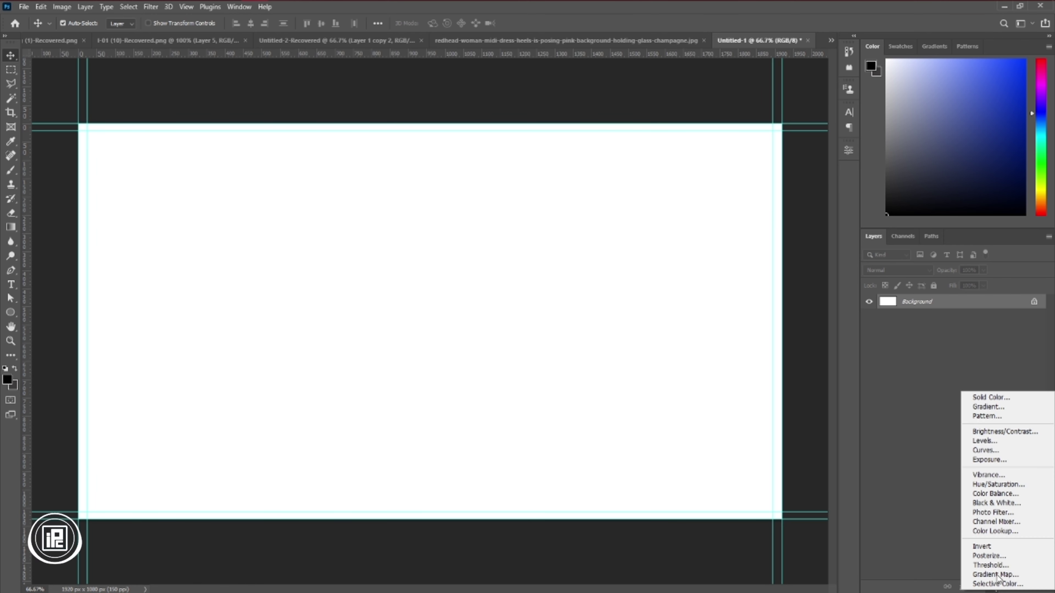
left_click(990, 397)
left_click_drag(720, 264, 760, 160)
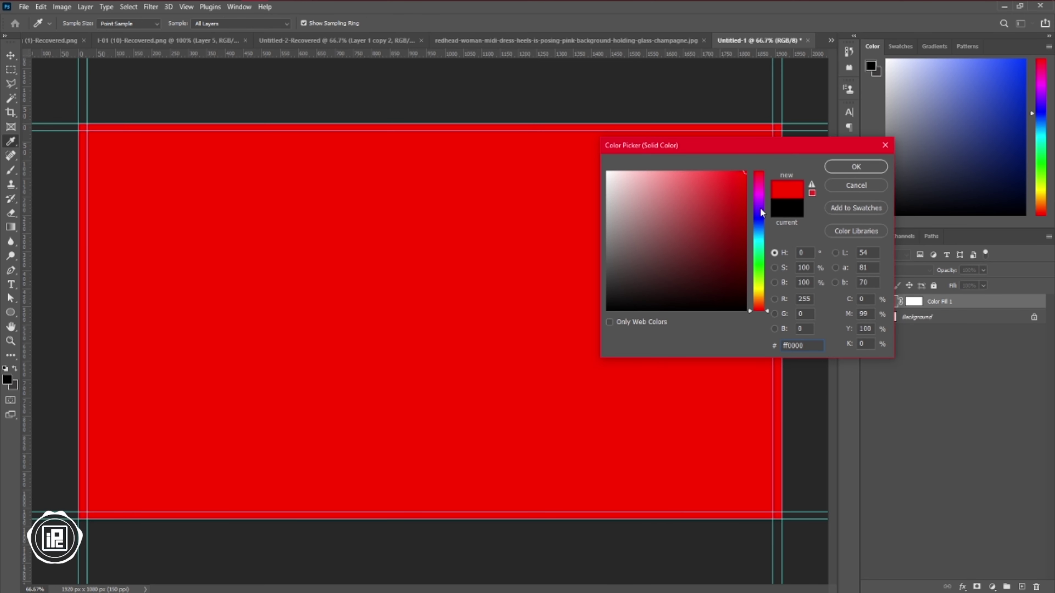
mouse_move(762, 213)
left_mouse_down()
mouse_move(760, 233)
mouse_move(748, 225)
left_mouse_up()
left_click(850, 170)
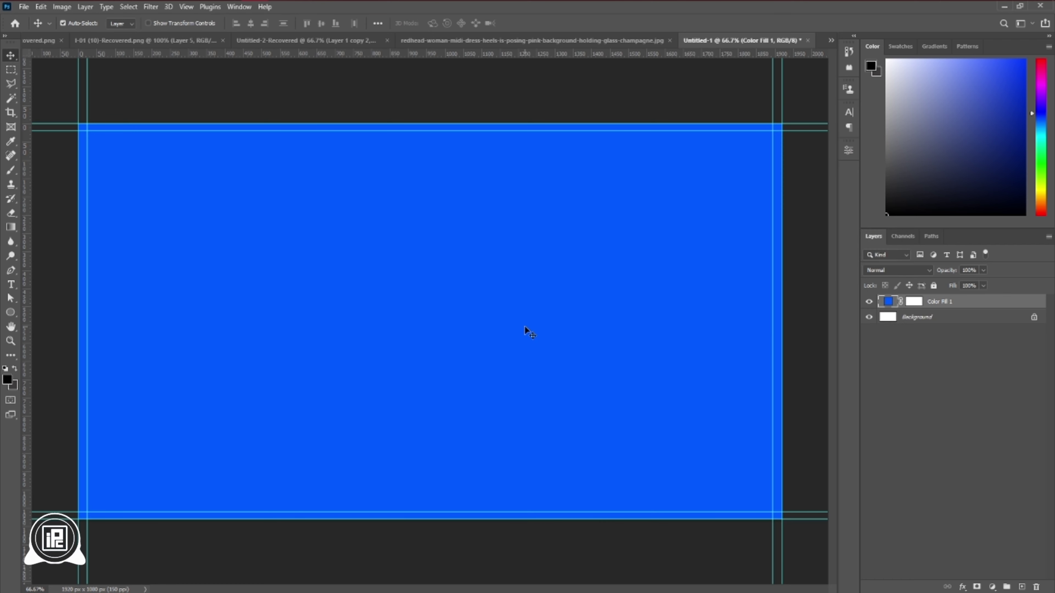
Step: Draw a closed wavy shape with the Pen tool in Shape mode, covering the canvas's lower-right corner and extending past its edges
left_click(11, 271)
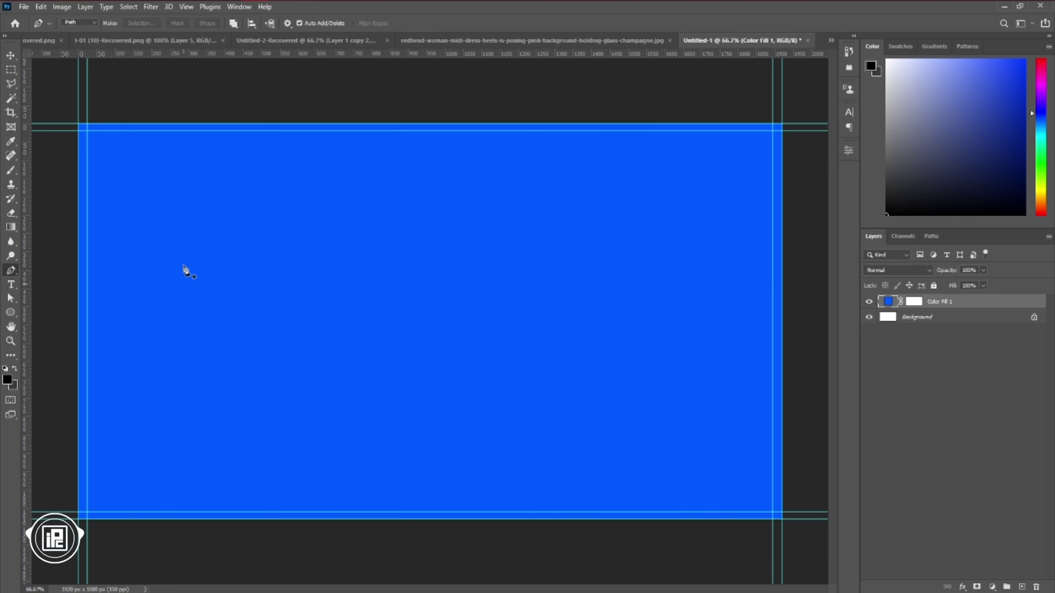
left_click(90, 23)
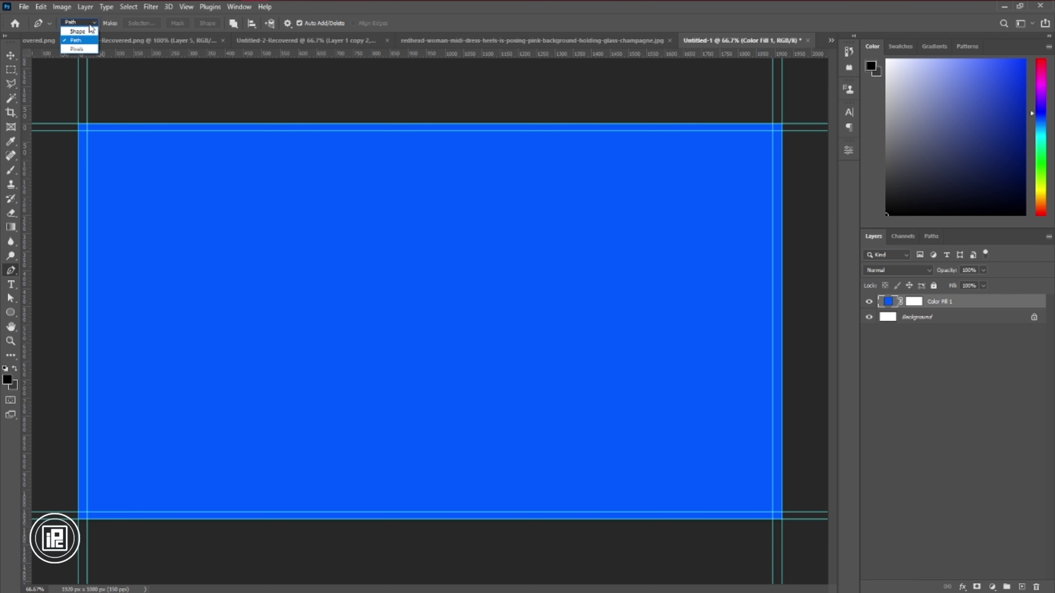
left_click(77, 32)
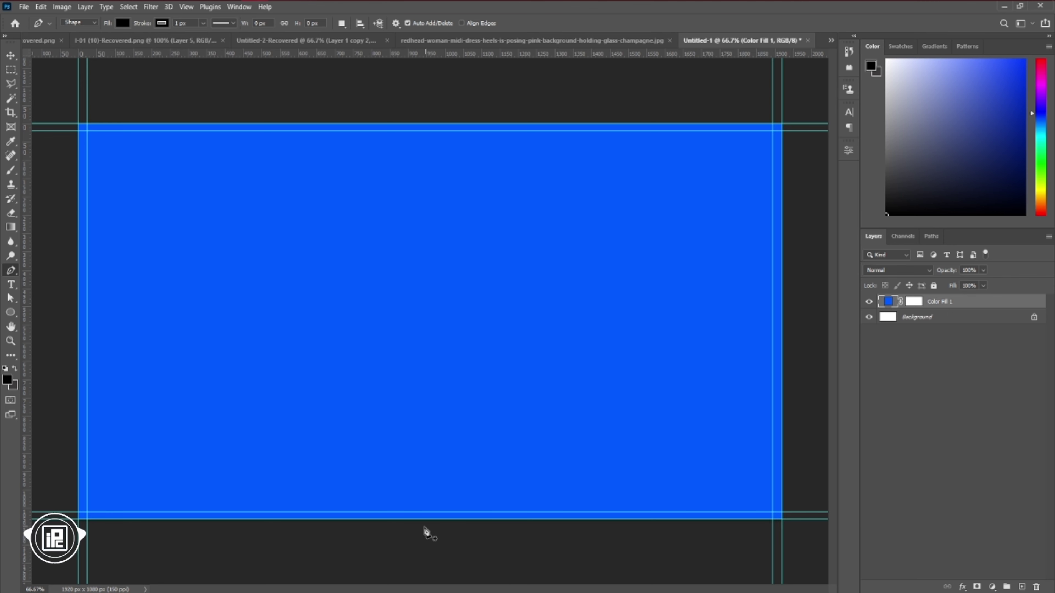
left_click_drag(415, 540, 424, 484)
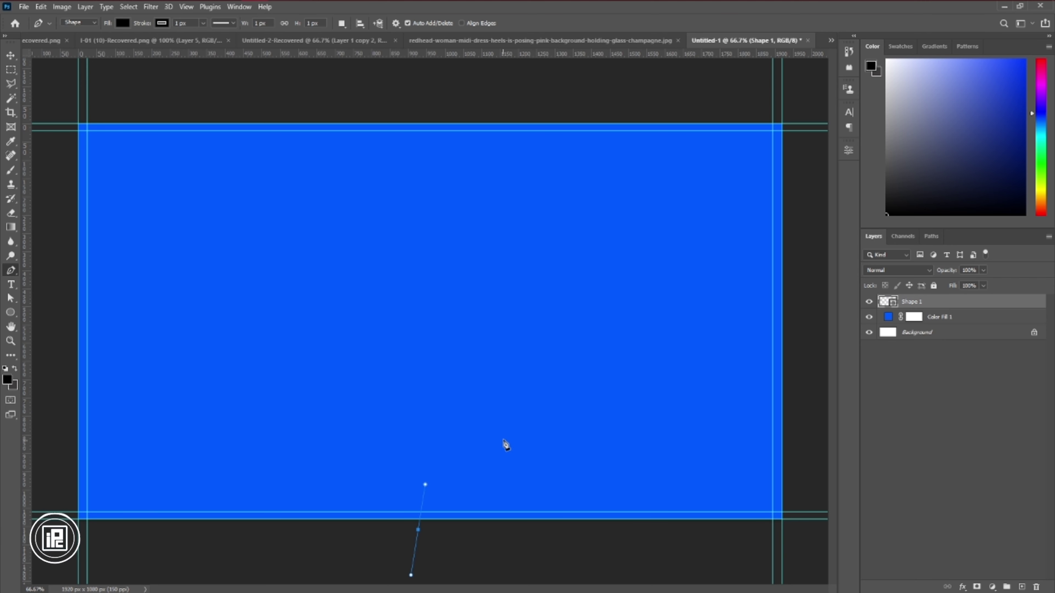
left_click_drag(522, 439, 554, 434)
mouse_move(705, 459)
left_mouse_down()
mouse_move(728, 452)
mouse_move(690, 460)
left_mouse_up()
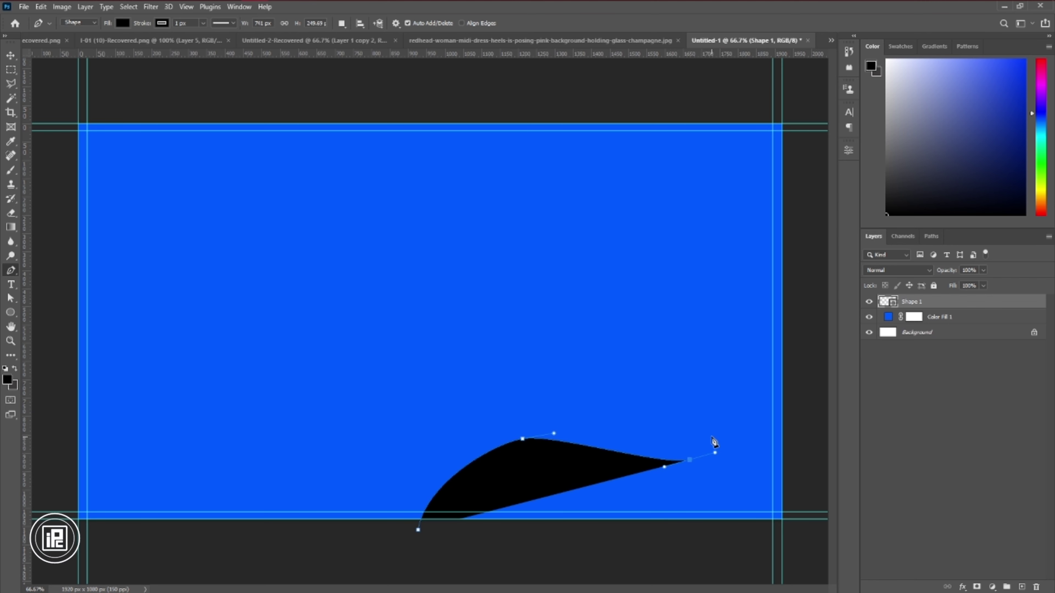
scroll(751, 377, "up", 2)
left_click_drag(750, 376, 525, 372)
left_click_drag(652, 306, 765, 310)
scroll(742, 325, "down", 3)
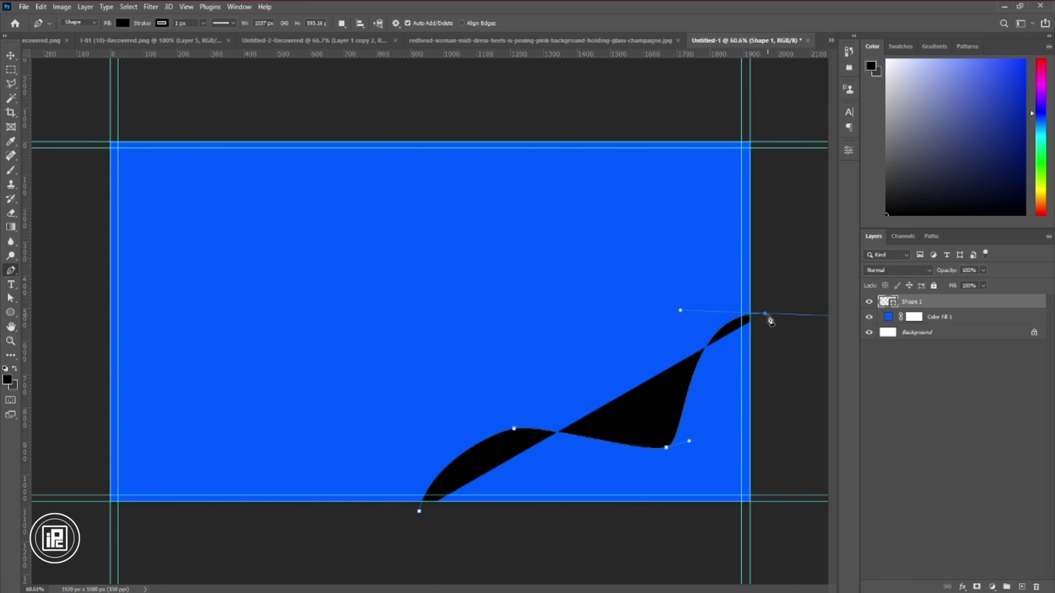
left_click(767, 315)
left_click(769, 524)
left_click(572, 546)
left_click(419, 512)
Step: Smooth the wave's valley and left hump by lengthening their direction handles
key("a")
left_click(666, 448)
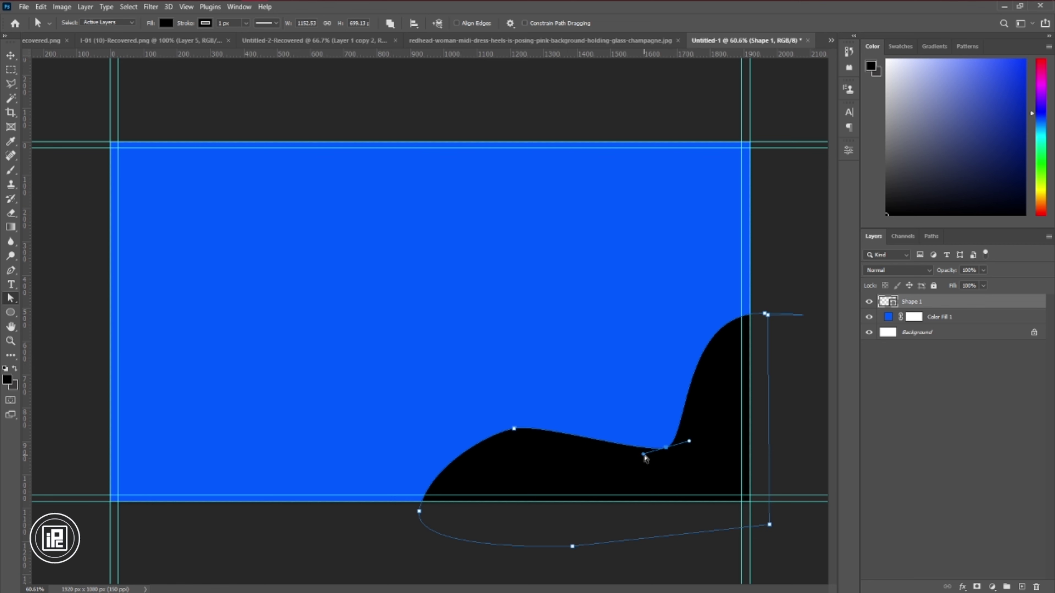
left_click_drag(644, 455, 629, 469)
left_click(513, 429)
left_click_drag(542, 423, 572, 416)
left_click_drag(486, 435, 470, 437)
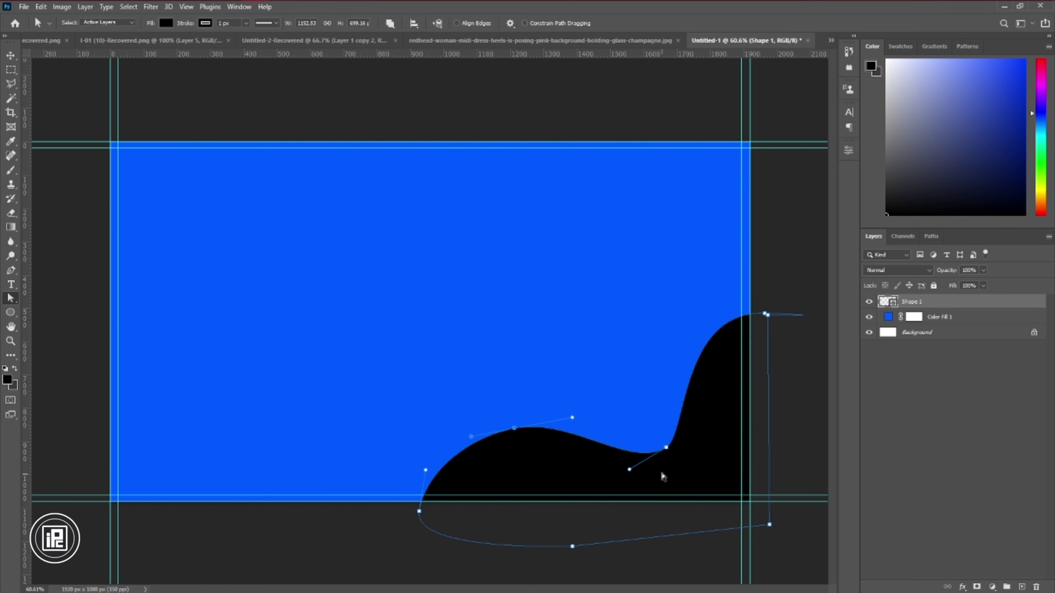
Step: Reshape the wave's steep rise by adjusting the valley point and moving the upper-right end anchor up and outward
left_click_drag(666, 448, 713, 419)
left_click_drag(764, 313, 781, 295)
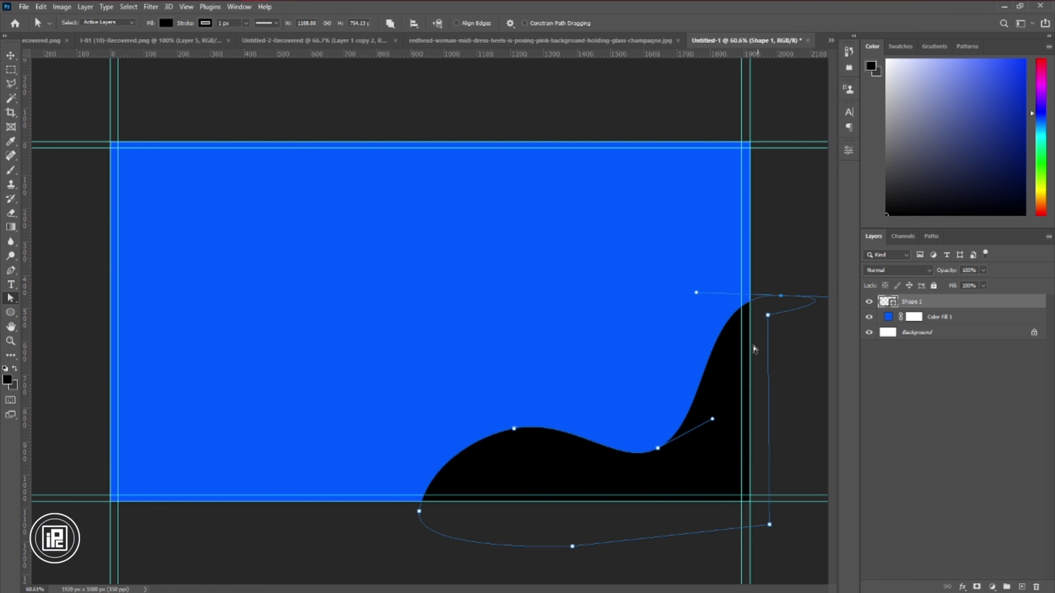
left_click(786, 345)
left_click(657, 448)
left_click_drag(657, 448, 655, 448)
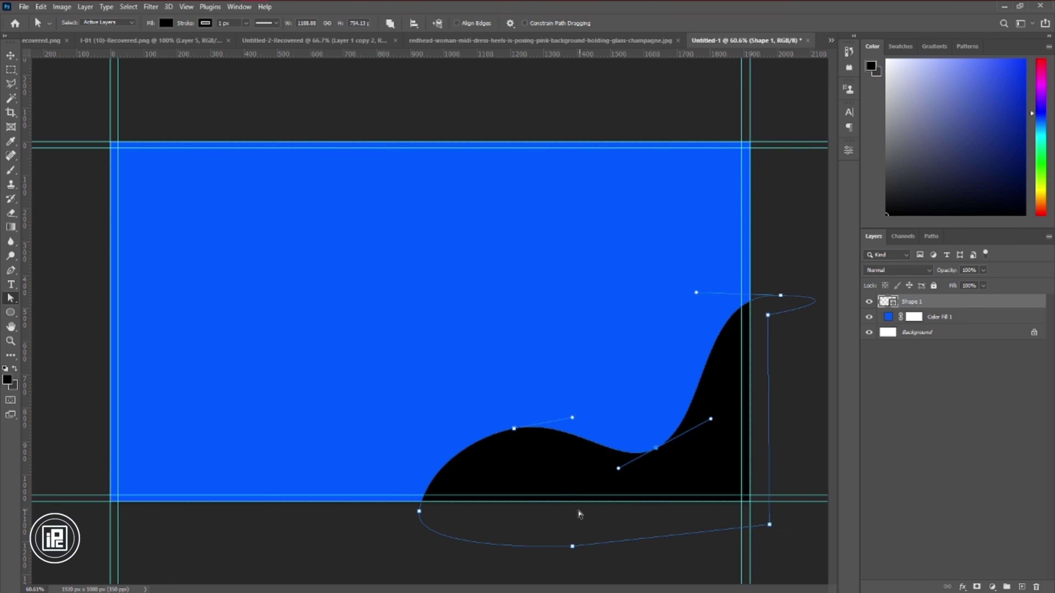
Step: Refine the wave's hump, right crest and valley, and move its lower-left end anchor farther outward below the canvas
left_click_drag(514, 428, 510, 431)
left_click(780, 295)
left_click_drag(696, 292, 666, 279)
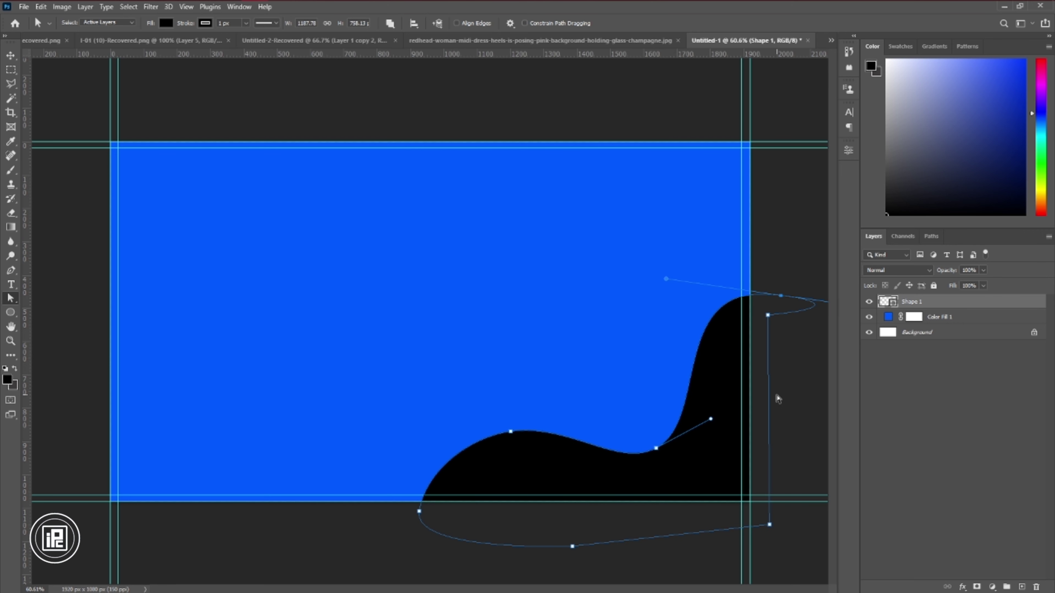
left_click_drag(657, 449, 652, 440)
left_click(419, 511)
left_click_drag(419, 511, 393, 517)
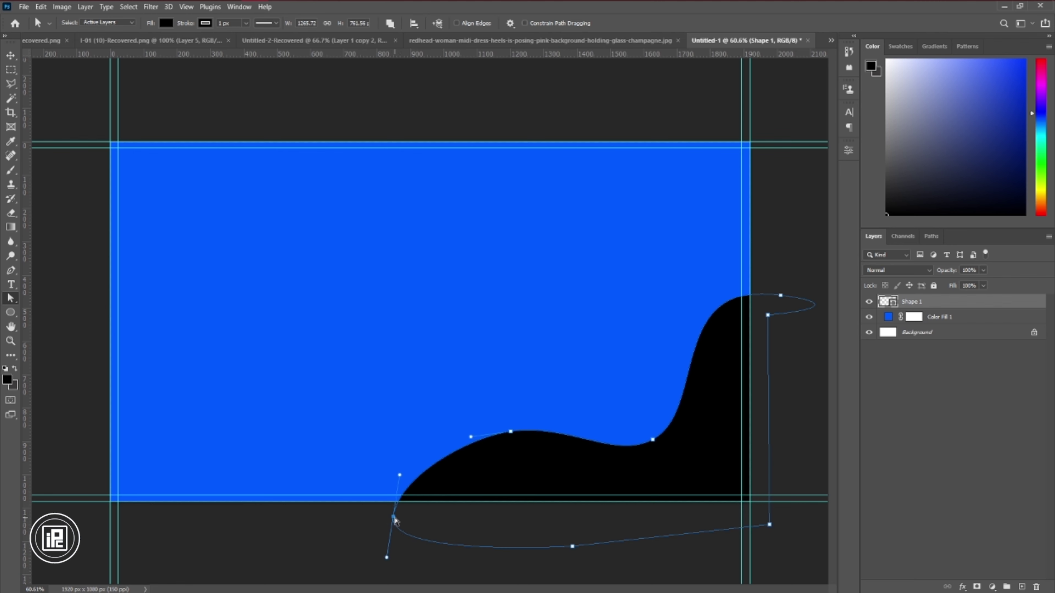
Step: Fill the lower-right wave with the same blue as the background and remove its stroke
key("v")
key("u")
left_click(123, 23)
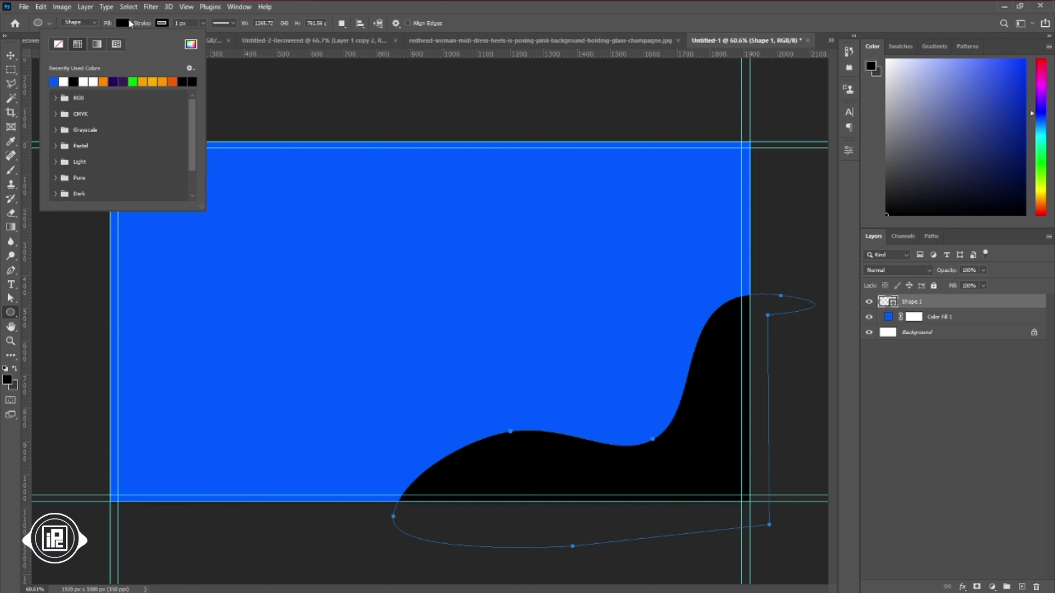
left_click(53, 82)
left_click(162, 23)
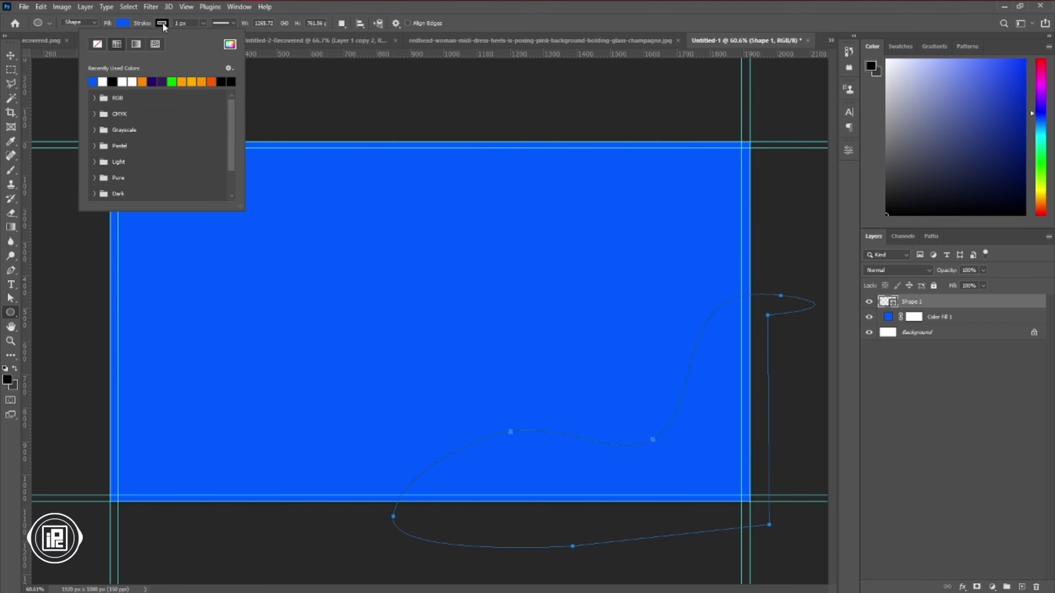
left_click(97, 44)
key("v")
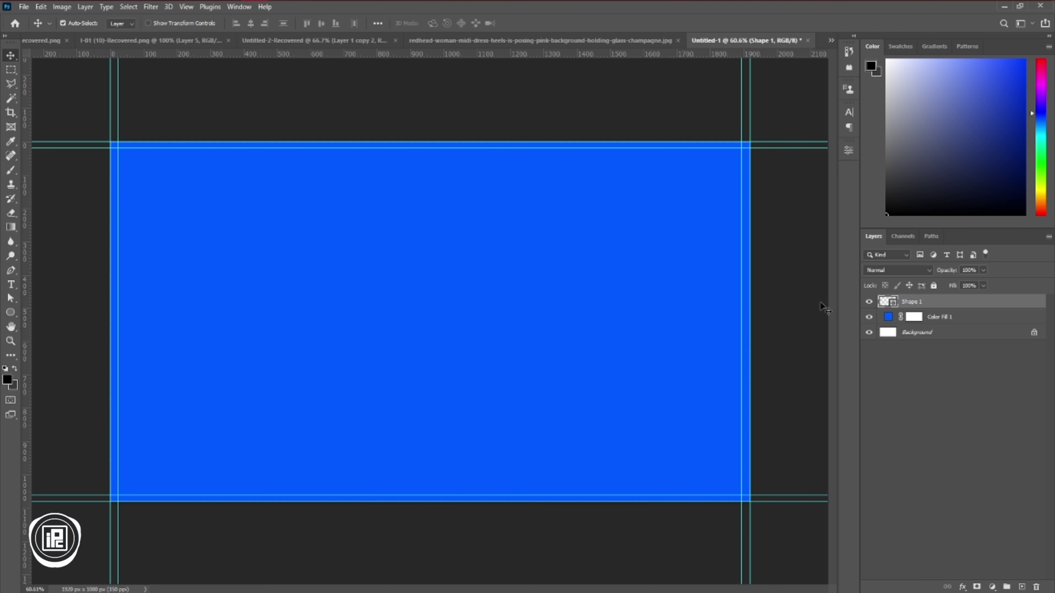
Step: Add a dark blue Drop Shadow to the wave shape, with size 87 px, lowered opacity and the light angle toward the lower right
double_click(1002, 301)
left_click(539, 306)
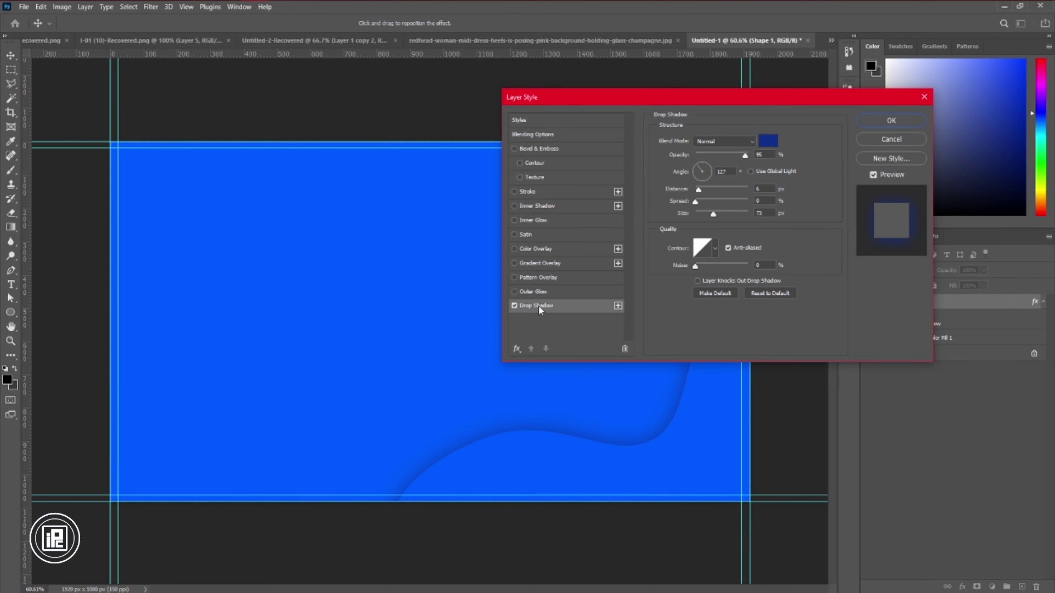
left_click(707, 175)
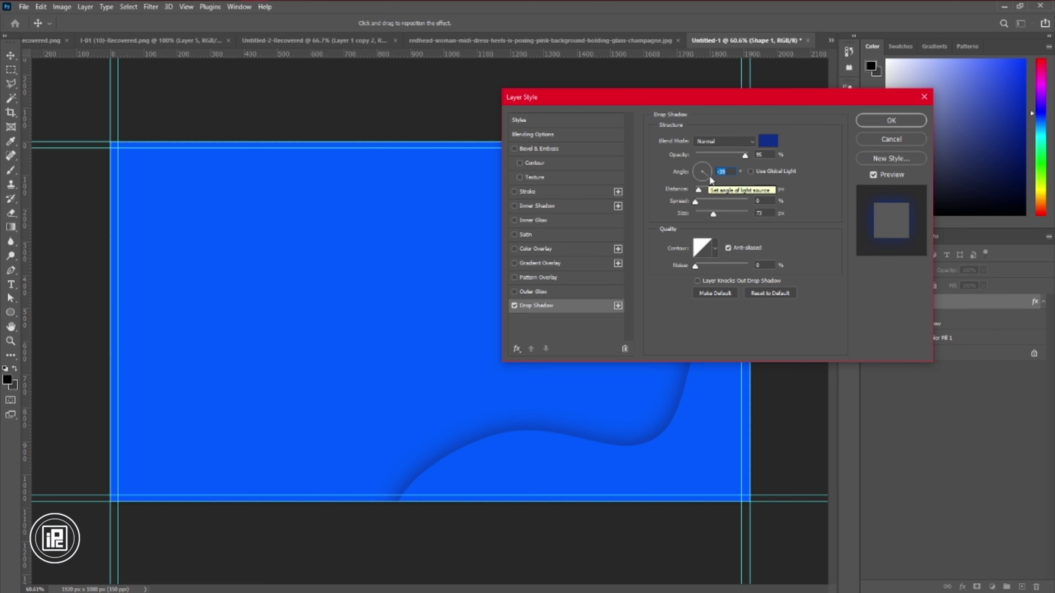
left_click(716, 215)
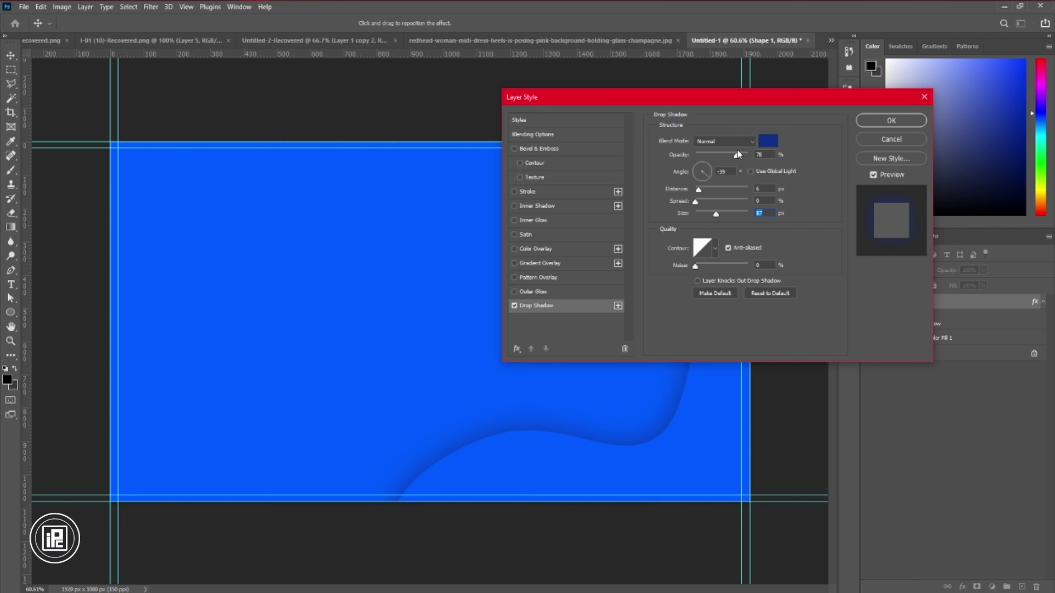
left_click(706, 175)
left_click(891, 120)
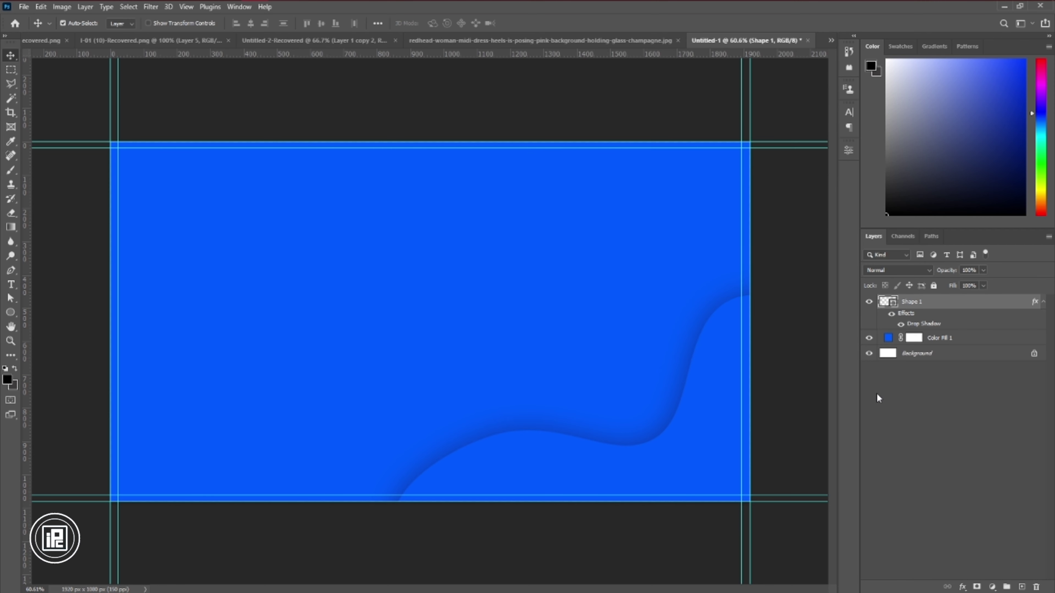
Step: Draw a second closed wavy Pen shape on a new layer, covering the canvas's upper-left corner and extending past its edges
key("p")
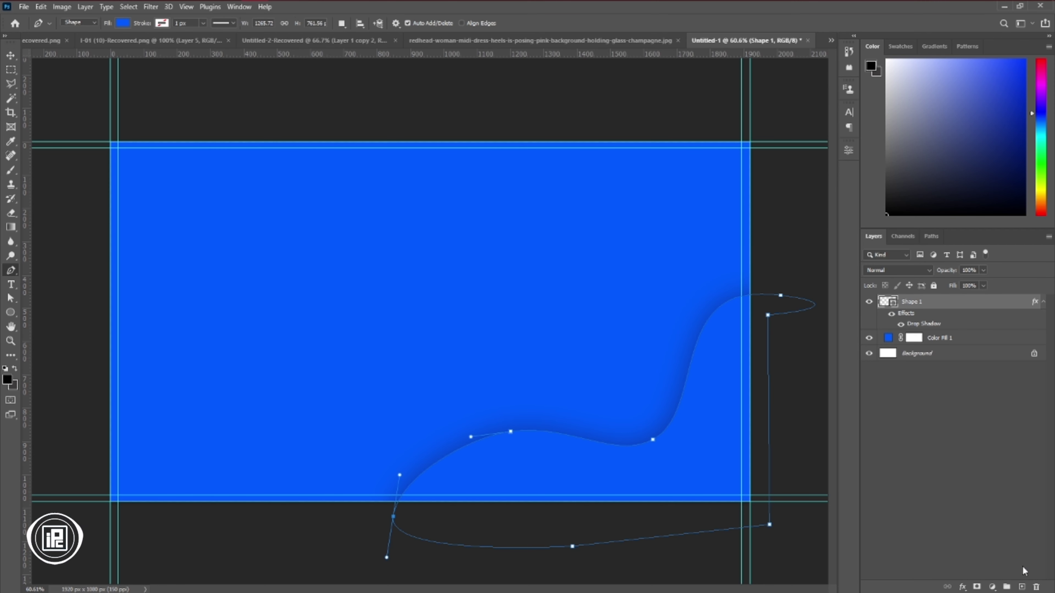
left_click(1022, 587)
left_click_drag(101, 272, 118, 272)
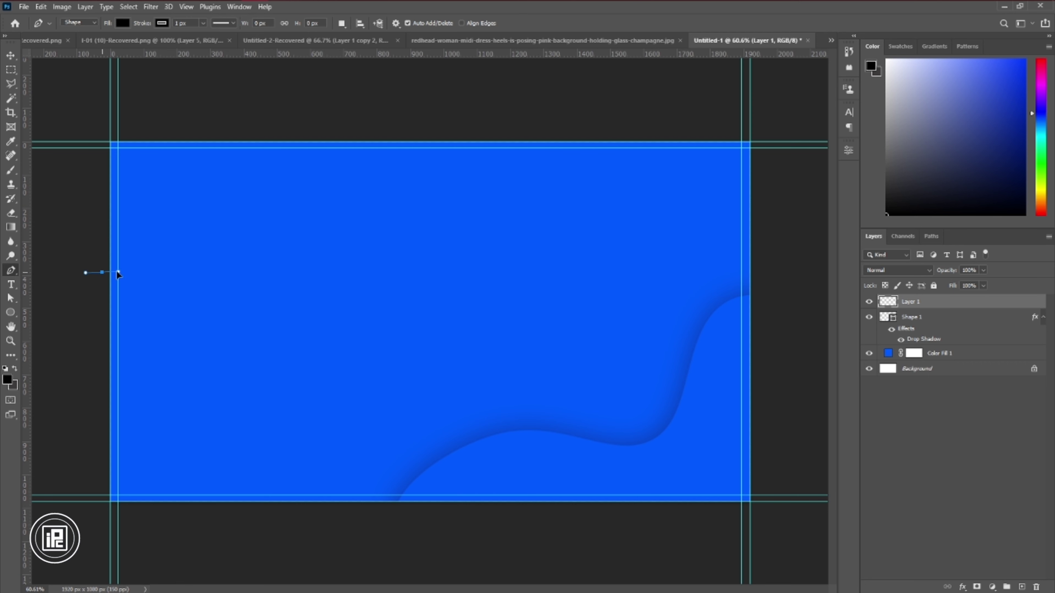
left_click_drag(144, 193, 164, 172)
key("ctrl+z")
left_click_drag(154, 264, 175, 250)
left_click_drag(164, 179, 190, 160)
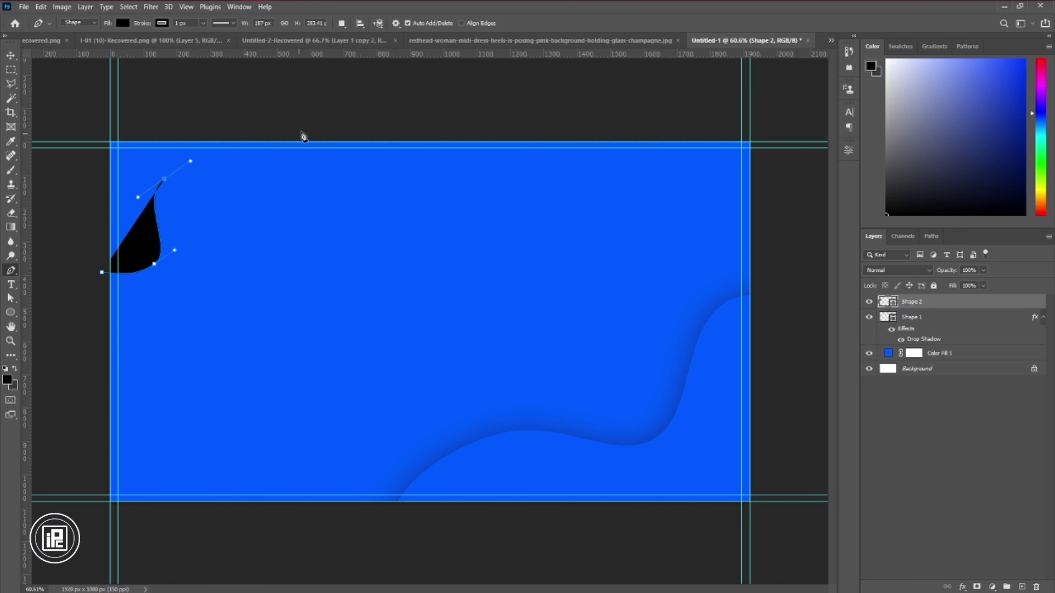
left_click_drag(300, 131, 339, 87)
left_click(153, 104)
left_click(78, 114)
left_click(102, 272)
Step: Reposition the upper-left shape's anchors and curve handles to smooth its wavy outline
key("a")
left_click_drag(154, 264, 150, 265)
left_click_drag(164, 179, 161, 190)
left_click_drag(300, 132, 325, 128)
left_click_drag(287, 173, 293, 193)
left_click_drag(188, 172, 167, 186)
left_click_drag(149, 265, 123, 278)
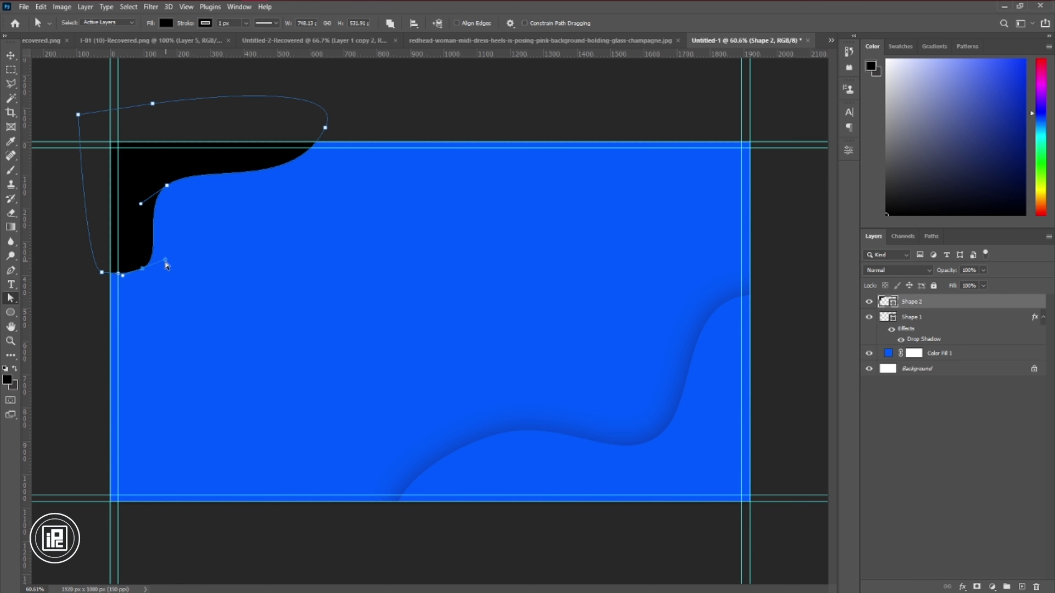
Step: Fine-tune the upper-left shape's inner bend, right-end curve and lower end near the canvas's left edge
left_click(167, 185)
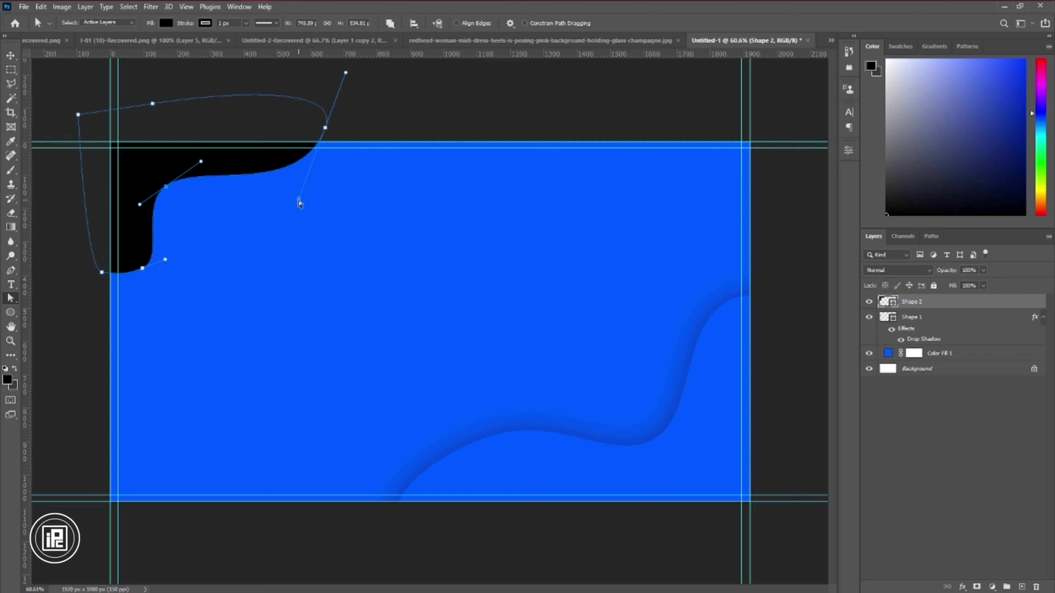
left_click_drag(298, 200, 306, 193)
left_click_drag(142, 268, 122, 282)
left_click(167, 252)
key("v")
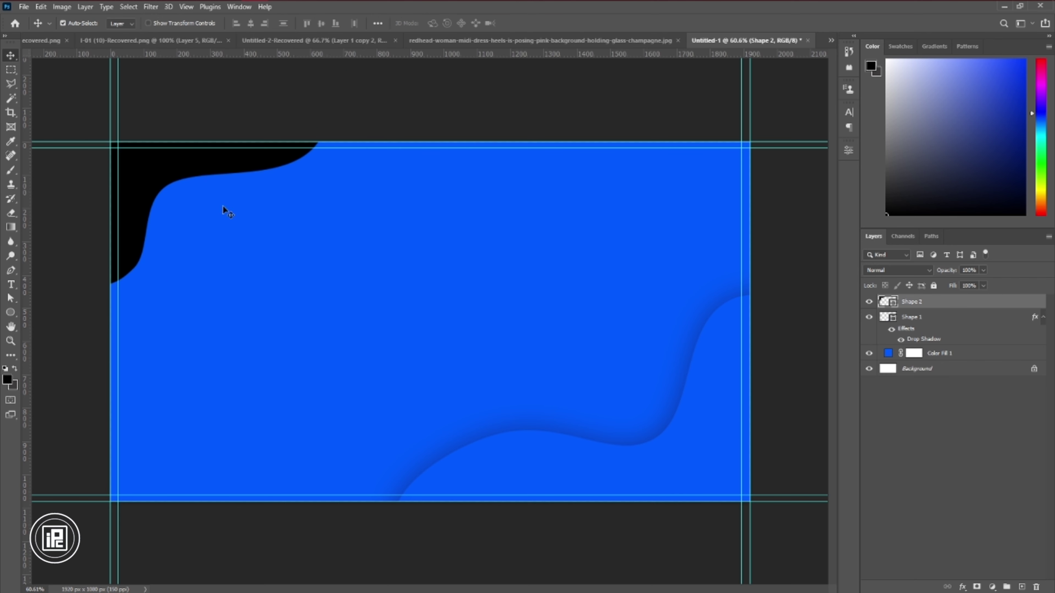
Step: Fill the upper-left wavy shape with the background blue and remove its stroke
left_click(11, 312)
left_click(121, 23)
left_click(59, 81)
left_click(162, 23)
left_click(94, 44)
left_click(956, 306)
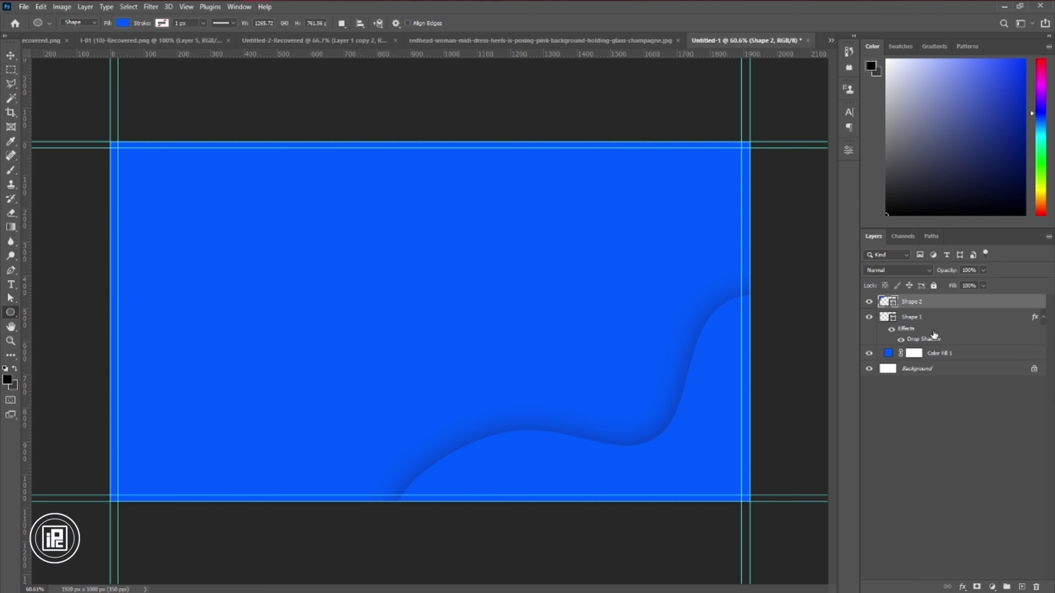
Step: Copy the lower-right shape's drop shadow to the upper-left shape, and duplicate the lower-right shape slightly offset up and left
left_click_drag(934, 334, 946, 306)
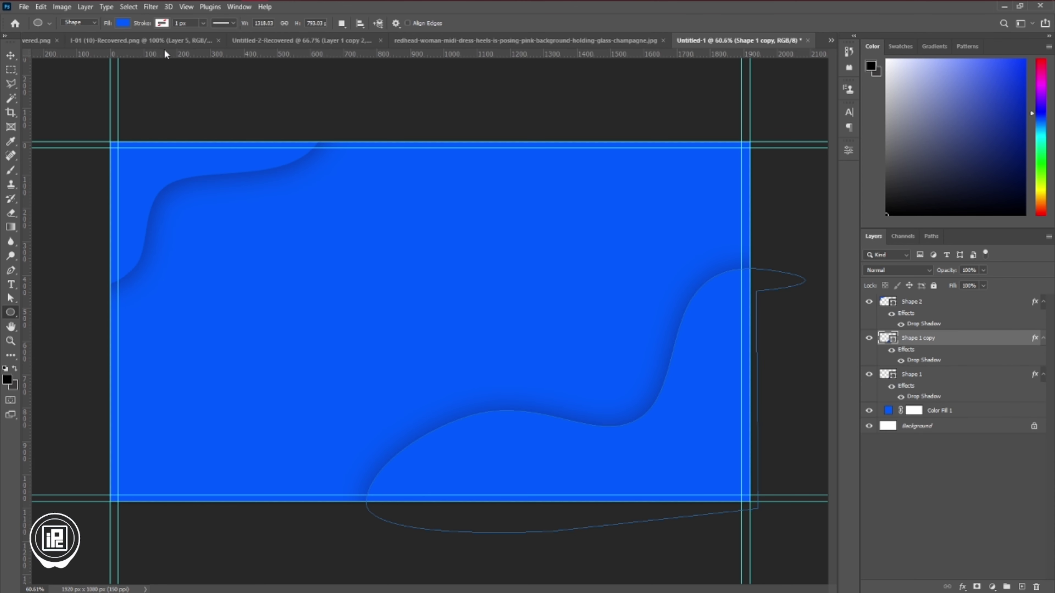
Step: Give the duplicated lower-right shape no fill and a 5 px white stroke, and remove its drop shadow
left_click(125, 23)
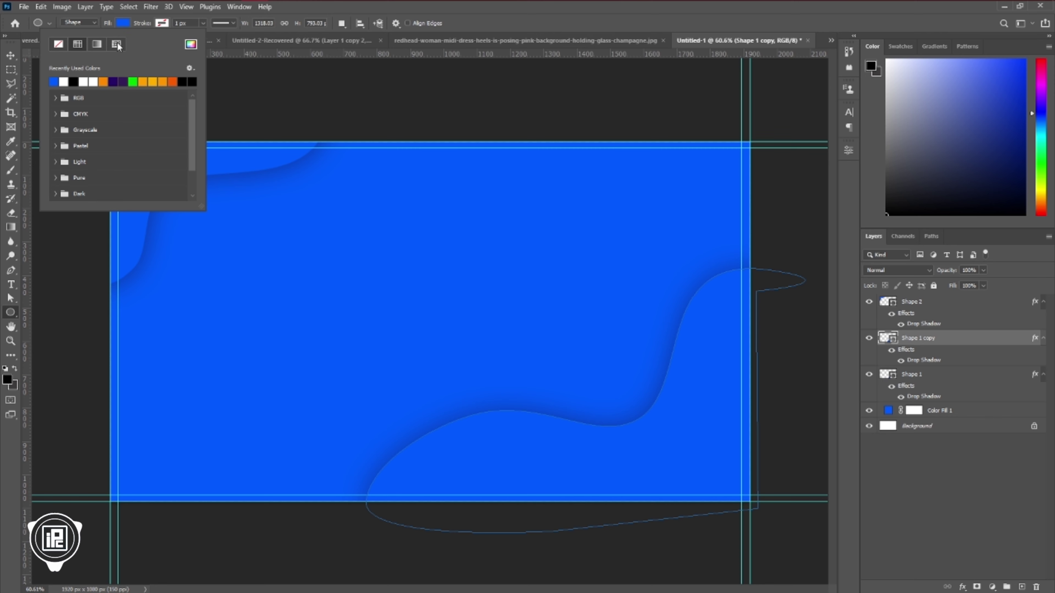
left_click(58, 44)
left_click(163, 23)
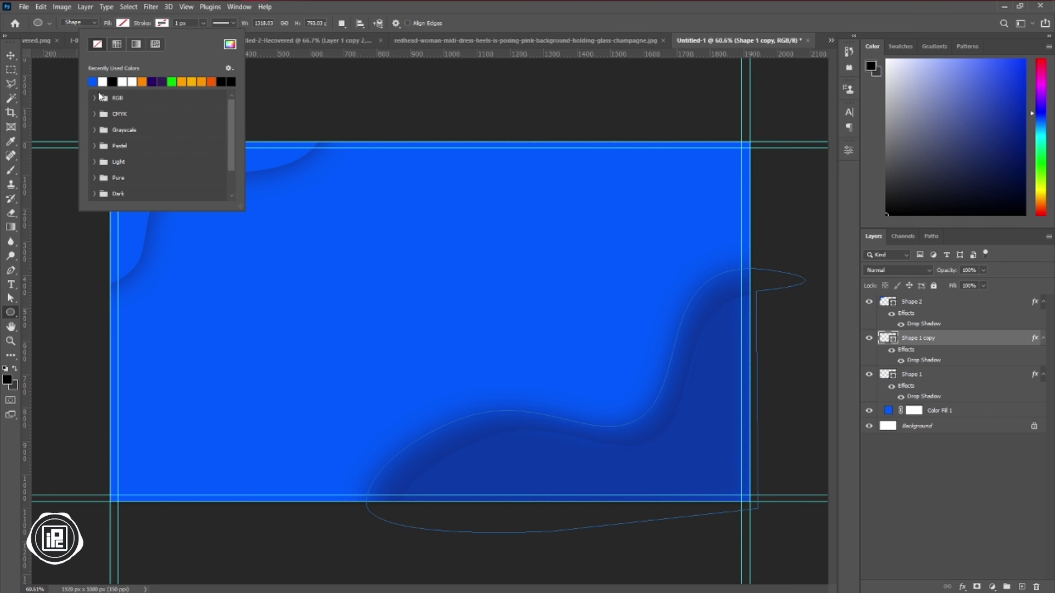
left_click(103, 81)
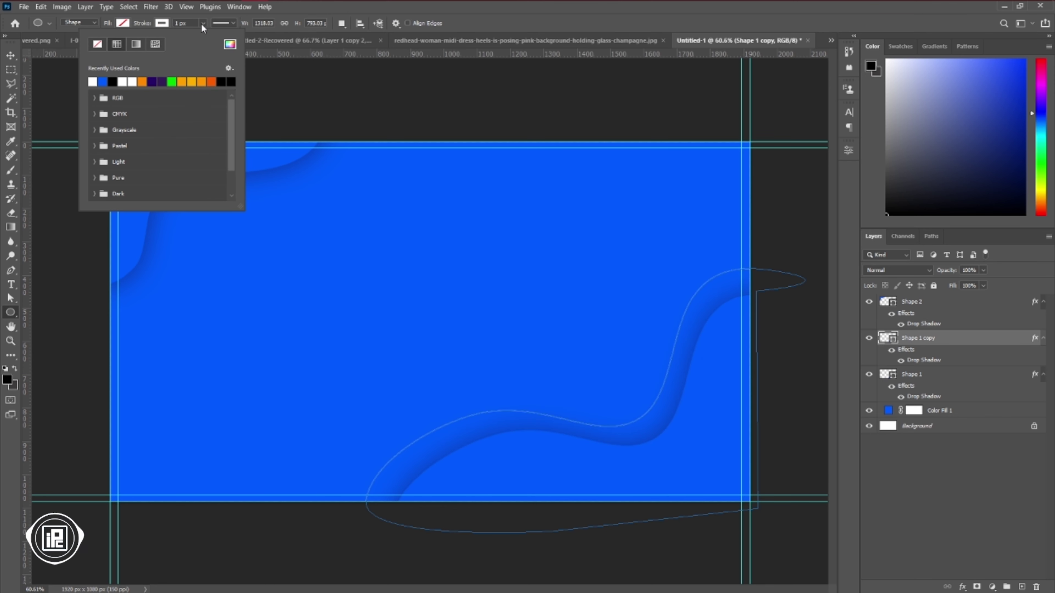
left_click(920, 353)
left_click_drag(920, 349, 1036, 585)
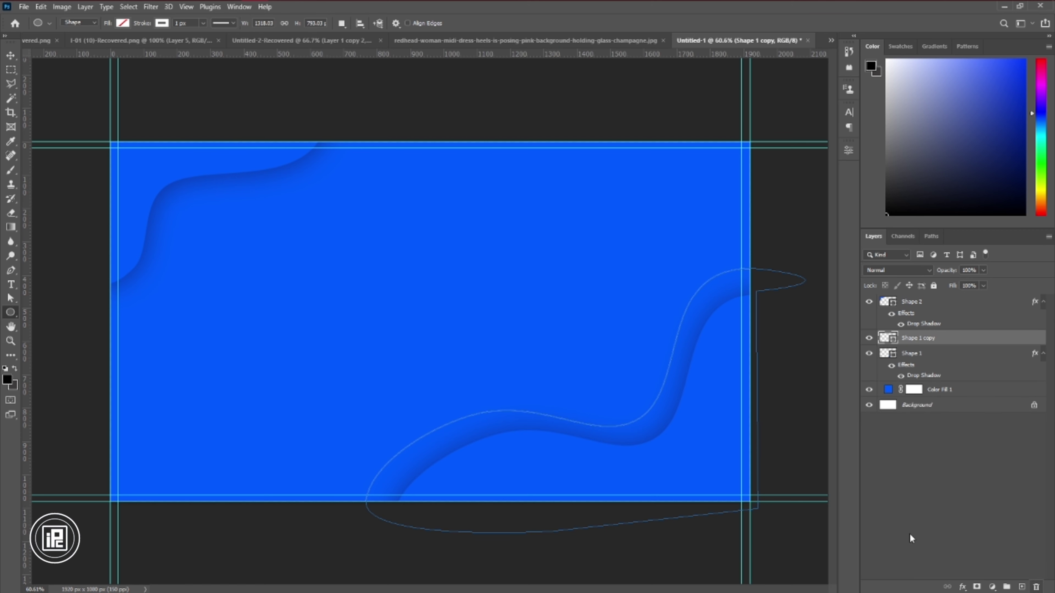
left_click(181, 23)
type("10")
key("Return")
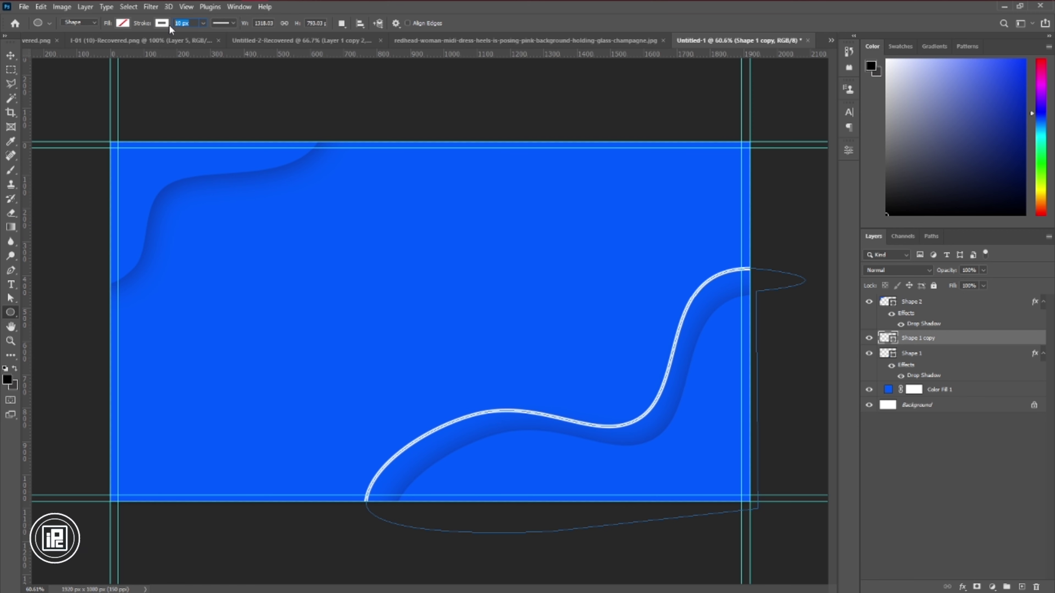
key("Return")
Step: Move the white outline's inner-bend anchor down and right, and shift its lower-left end anchor just below the canvas edge
left_click(12, 300)
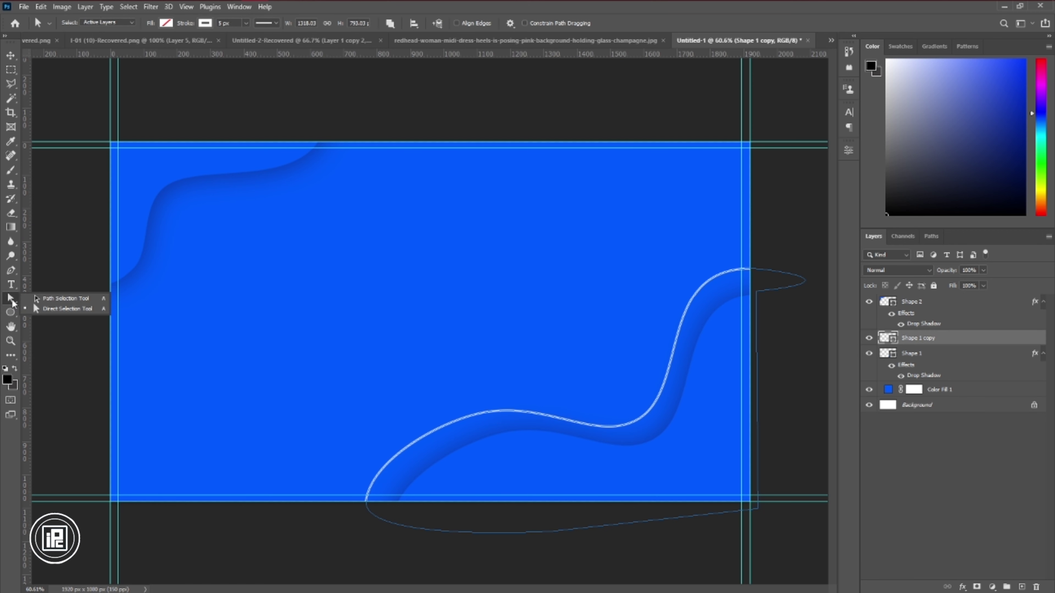
left_click(57, 311)
left_click(632, 424)
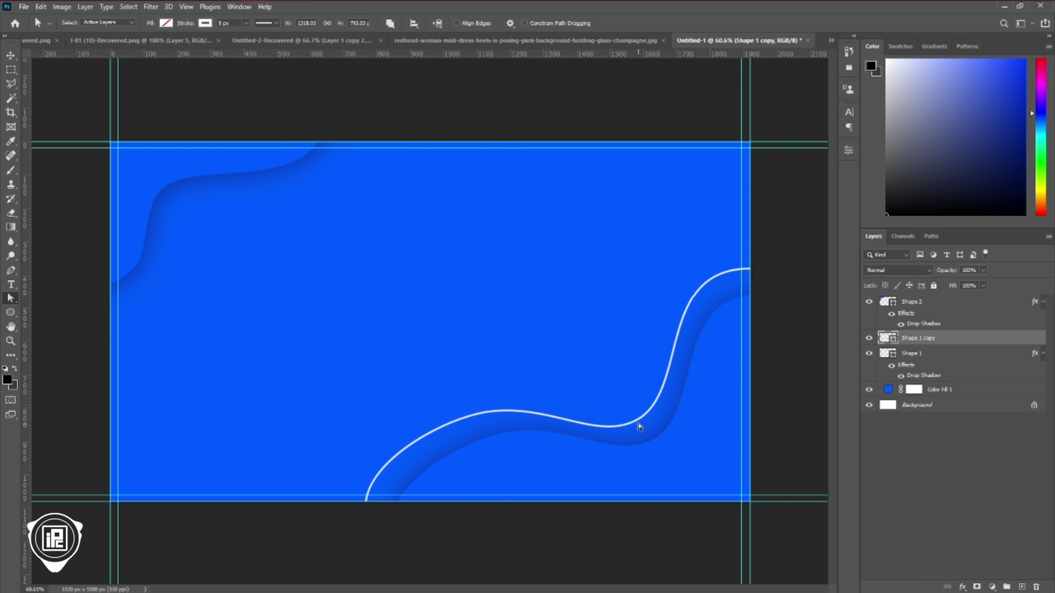
left_click(638, 421)
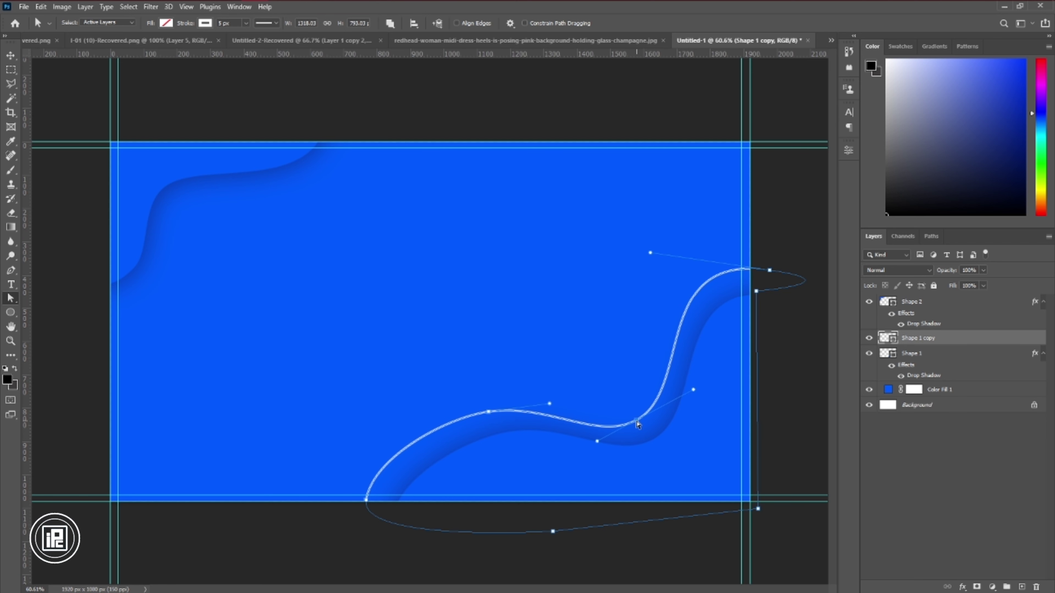
left_click_drag(638, 424, 653, 438)
left_click_drag(366, 500, 370, 510)
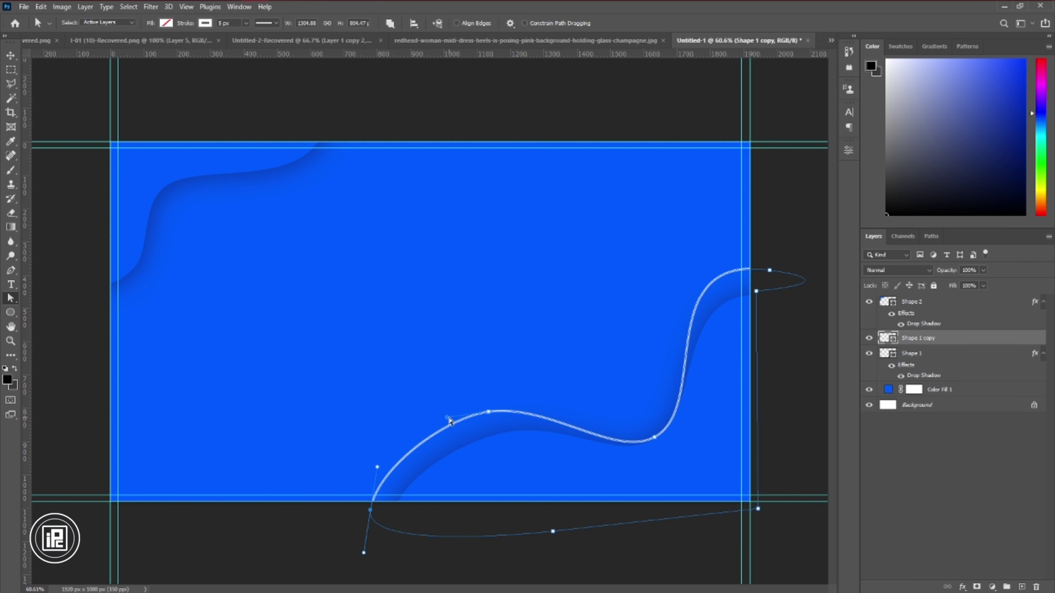
Step: Fine-tune the lower-right white outline by lowering its crest and adjusting the anchors and handles at both ends
left_click_drag(448, 417, 442, 418)
left_click_drag(489, 412, 490, 419)
left_click_drag(370, 510, 373, 513)
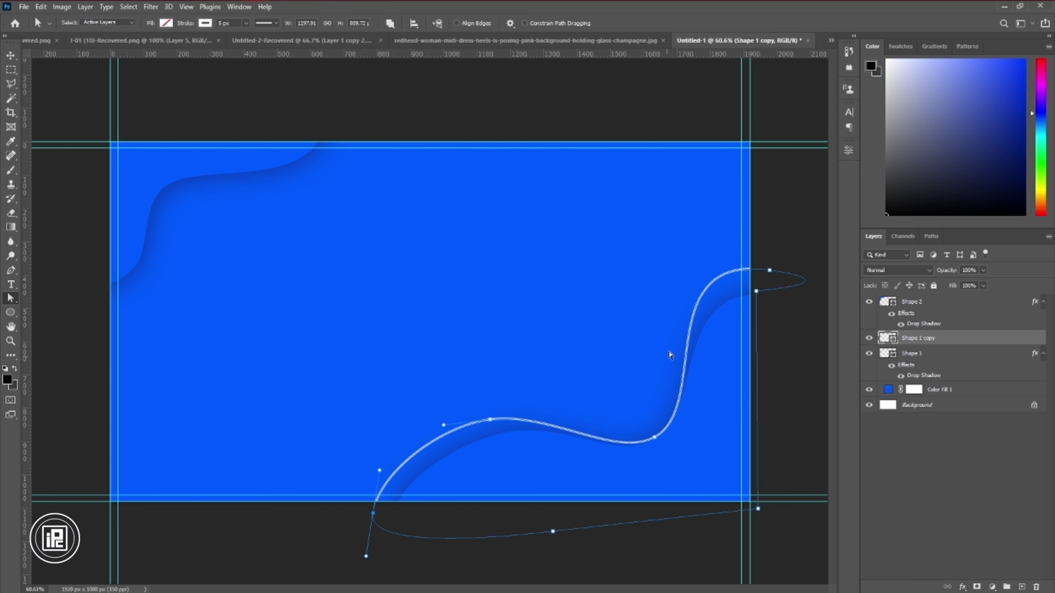
left_click_drag(769, 270, 780, 267)
left_click_drag(661, 253, 641, 260)
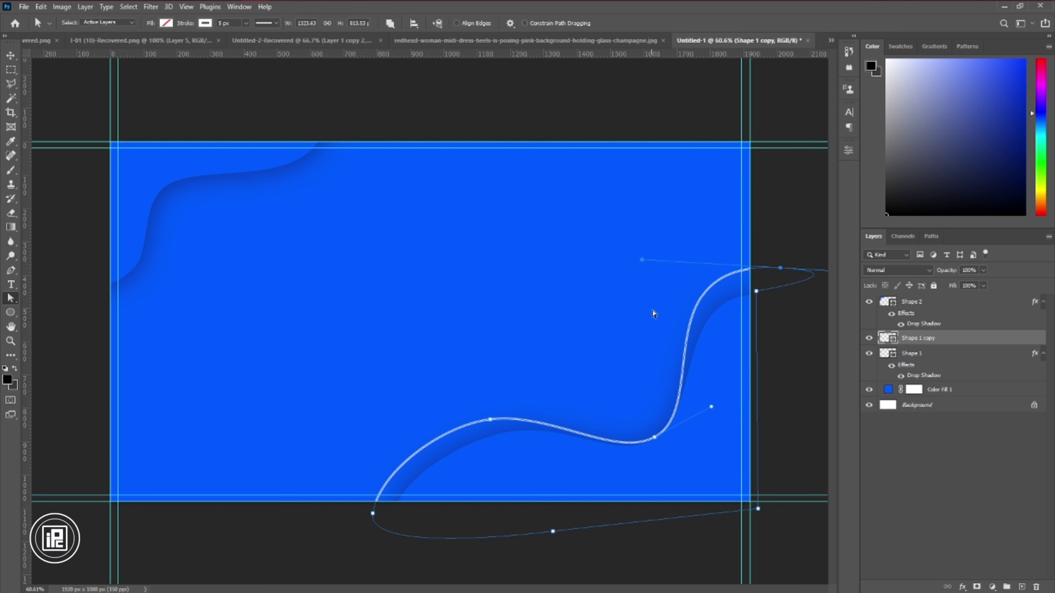
left_click(776, 379)
Step: Duplicate the upper-left wavy shape slightly offset down and right, and remove the duplicate's drop shadow
key("ctrl+0")
key("v")
left_click_drag(84, 147, 98, 157, "alt")
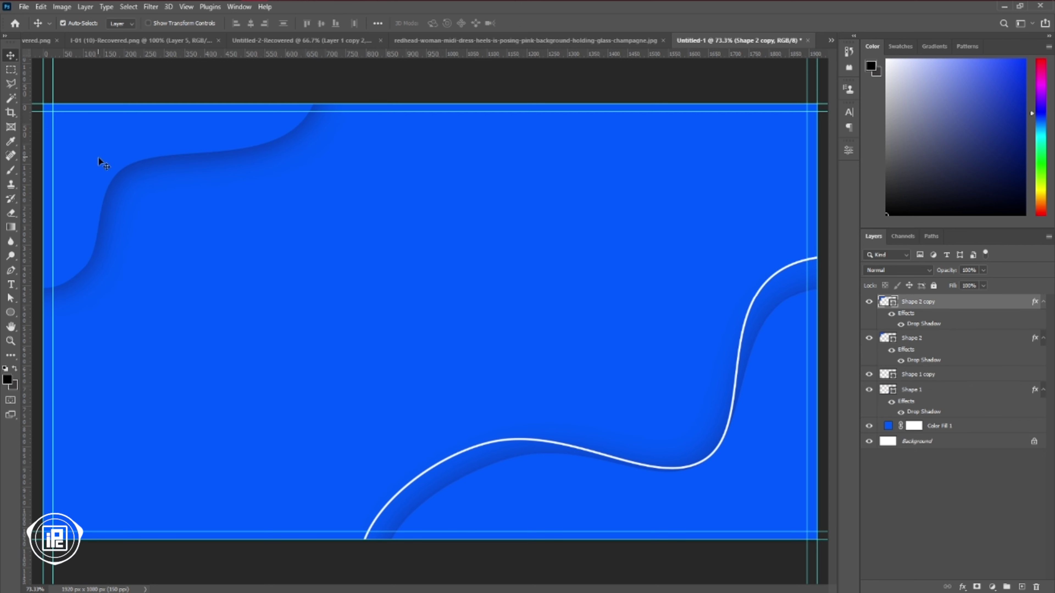
left_click_drag(929, 316, 1035, 585)
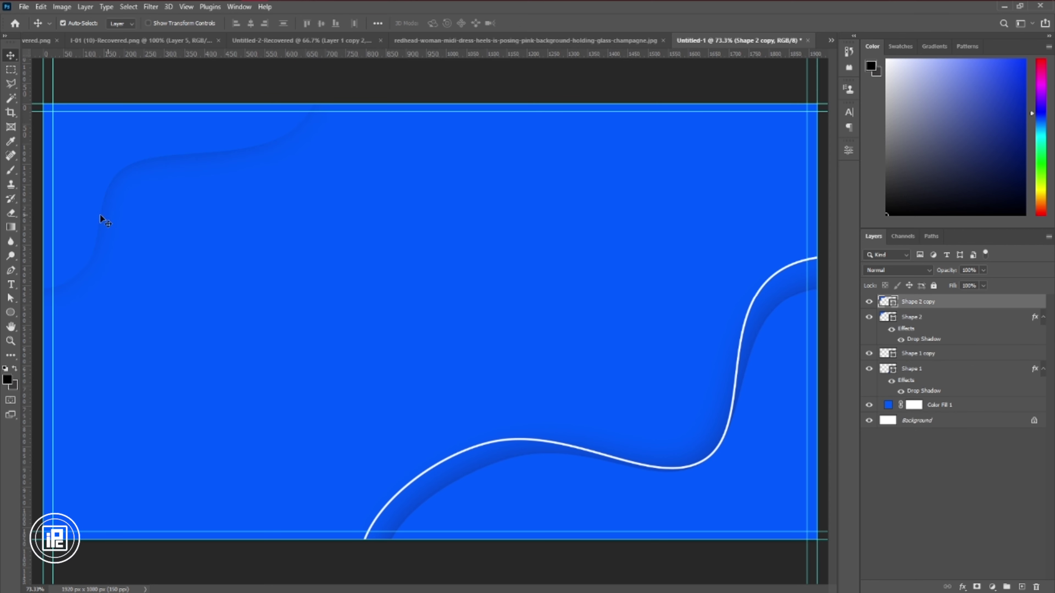
Step: Give the duplicated upper-left shape no fill and a 5 px white stroke
left_click(11, 312)
left_click(122, 23)
left_click(59, 44)
left_click(162, 23)
left_click(92, 82)
left_click_drag(189, 23, 170, 28)
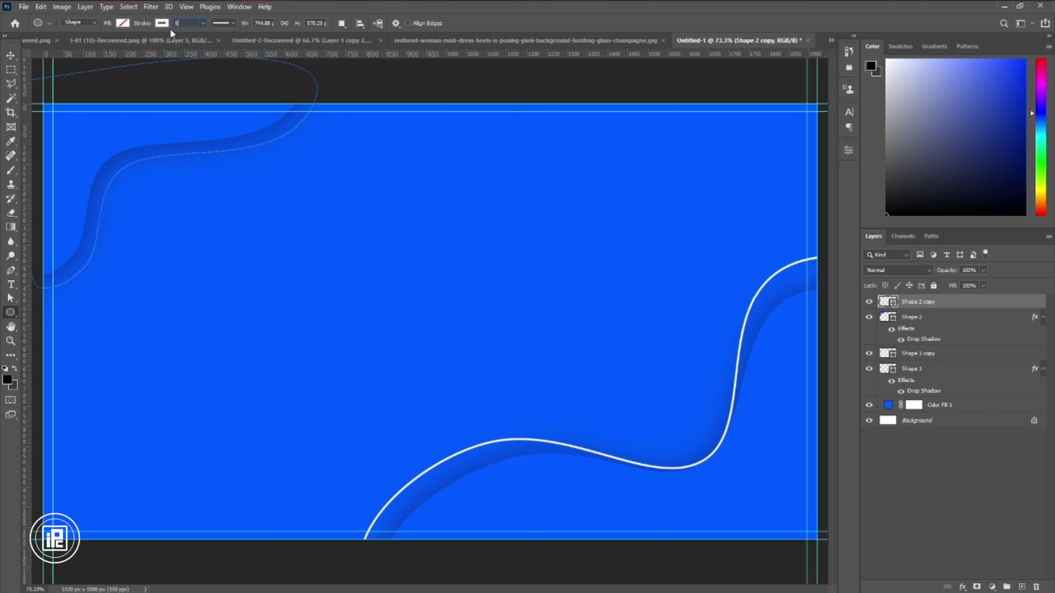
type("5")
key("Return")
Step: Reshape the upper-left white outline's inner bend so the line crosses the edge of the filled wave
key("a")
left_click_drag(120, 166, 107, 151)
left_click(388, 96)
scroll(388, 97, "down", 4)
scroll(302, 230, "up", 1)
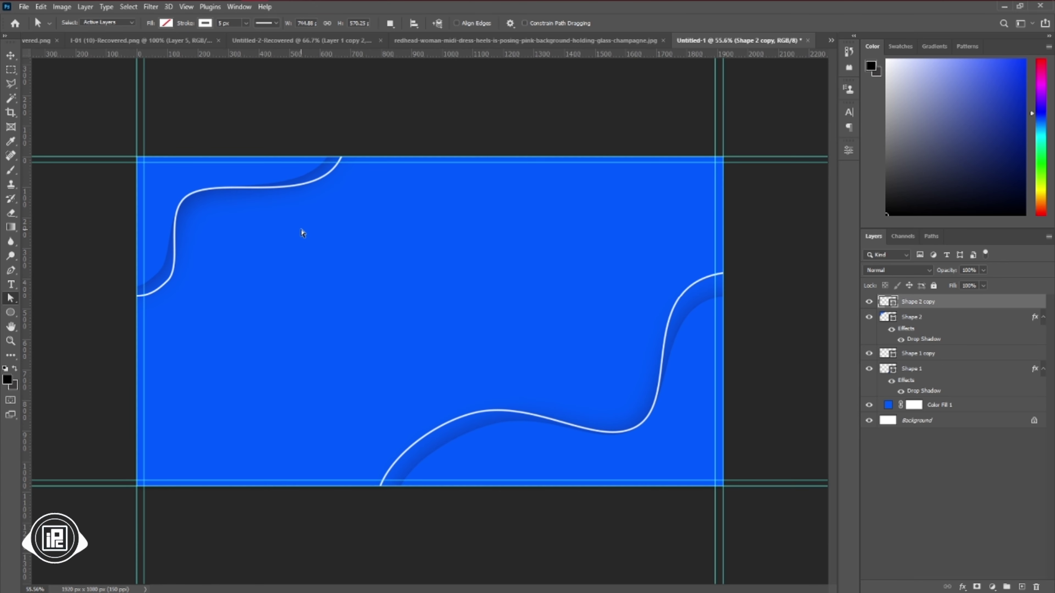
Step: Bring the falling dollar bills layer from the money image into the banner document and align it with the canvas's left edge
key("v")
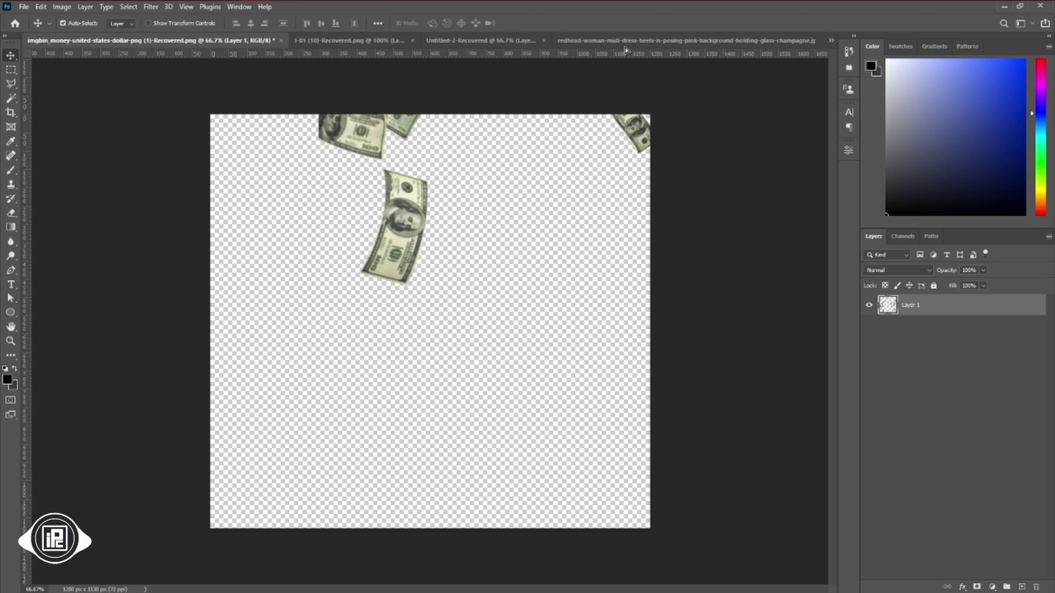
left_click_drag(625, 46, 801, 39)
left_click_drag(425, 353, 425, 353)
left_click_drag(533, 337, 427, 294)
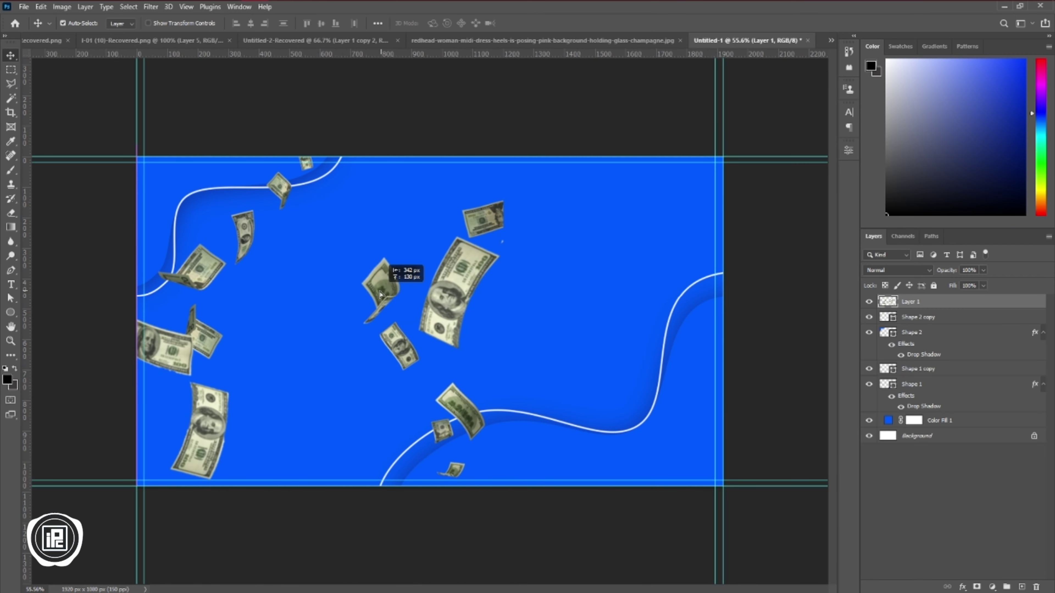
Step: Scale the dollar bills to 160% to span the canvas width, and place their layer directly above the blue fill layer
key("ctrl+t")
left_click_drag(501, 312, 723, 313)
left_click_drag(137, 312, 133, 312)
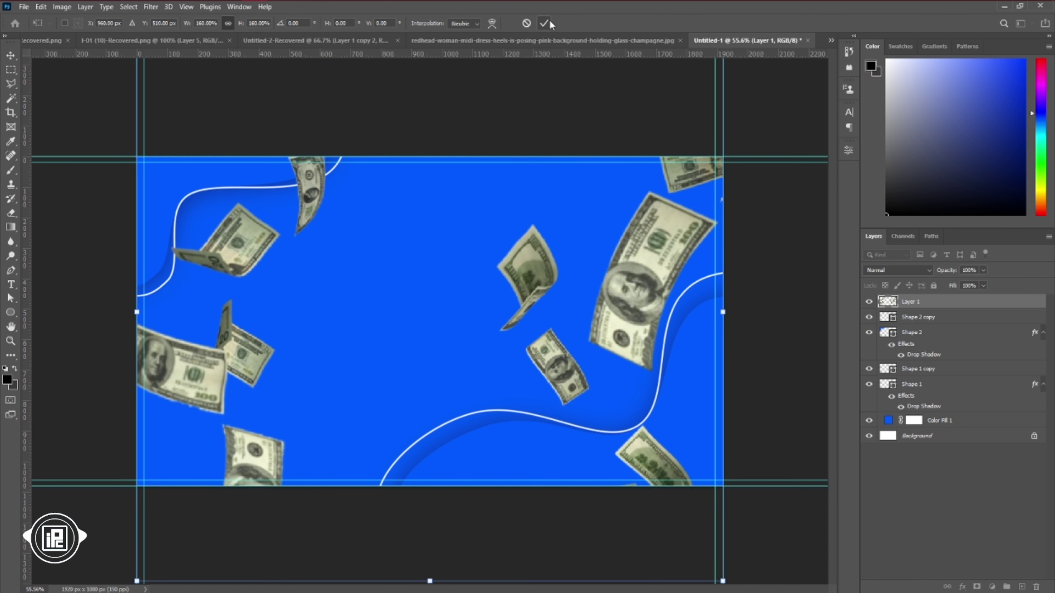
left_click(544, 23)
left_click_drag(975, 302, 989, 411)
Step: Copy the narrow bill beside the upper-left outline to a new layer, move it right, scale it to about 87% and rotate it about 54°
scroll(237, 258, "up", 4)
scroll(237, 258, "down", 5)
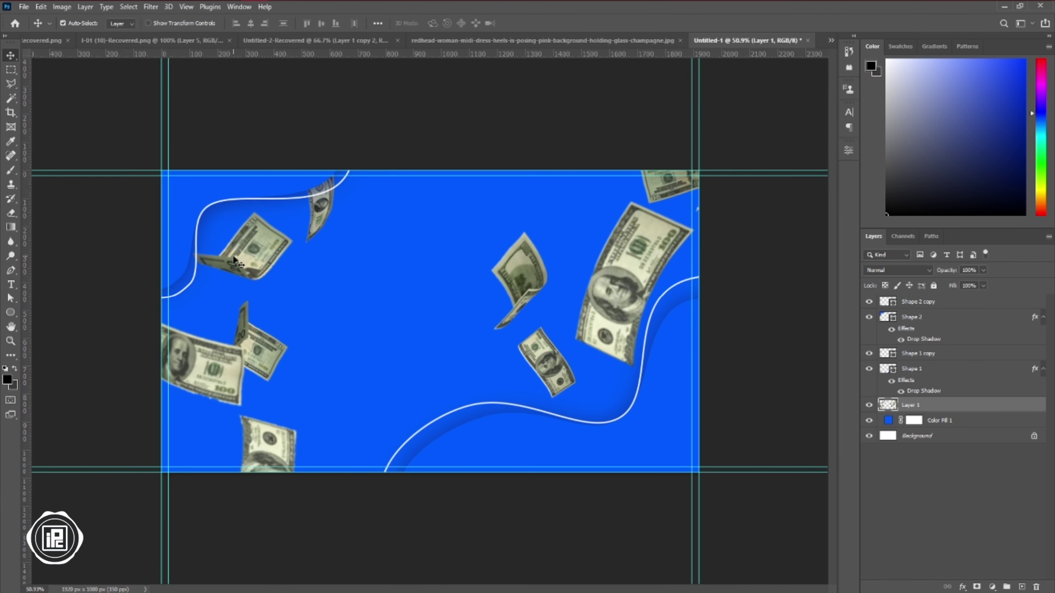
scroll(237, 258, "up", 2)
right_click(11, 87)
left_click(49, 85)
mouse_move(277, 239)
left_mouse_down()
mouse_move(332, 174)
mouse_move(287, 243)
left_mouse_up()
key("ctrl+j")
key("ctrl+t")
left_click_drag(309, 210, 411, 267)
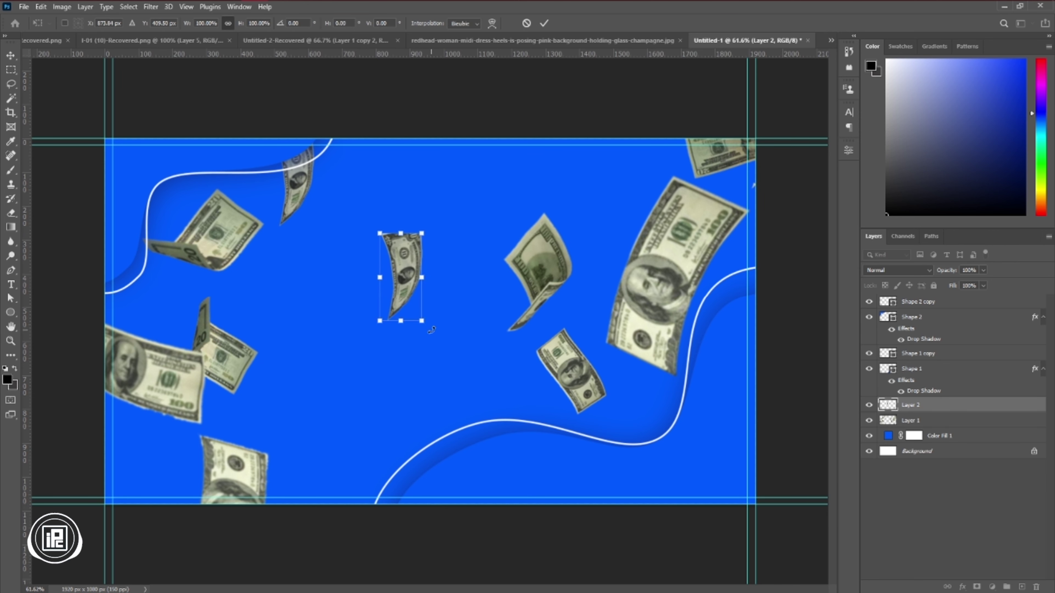
left_click_drag(431, 200, 430, 233)
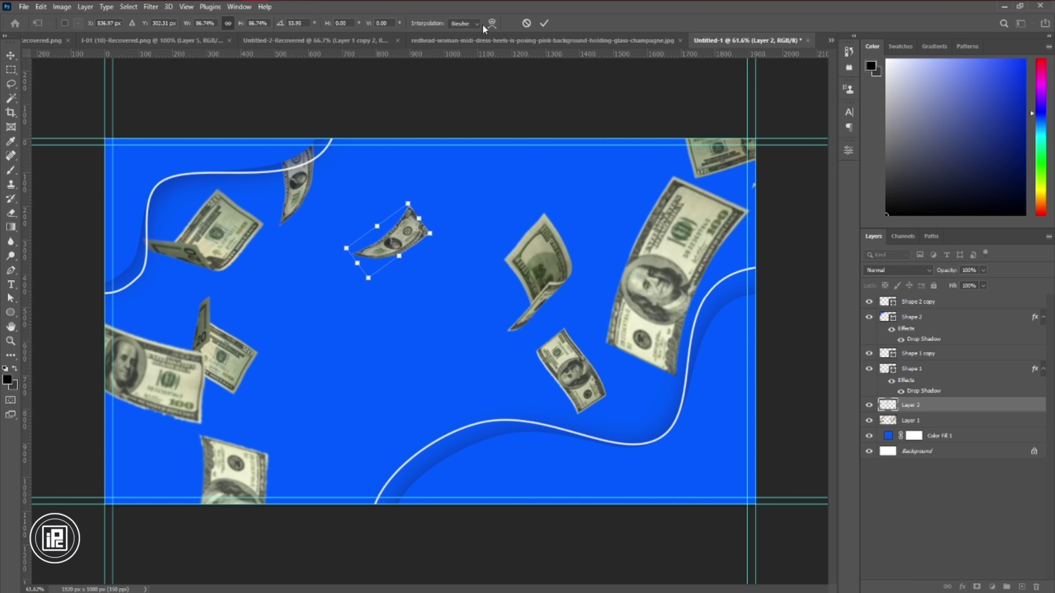
Step: Bend the copied narrow bill with an Arc warp
left_click(492, 23)
left_click(264, 23)
left_click(255, 45)
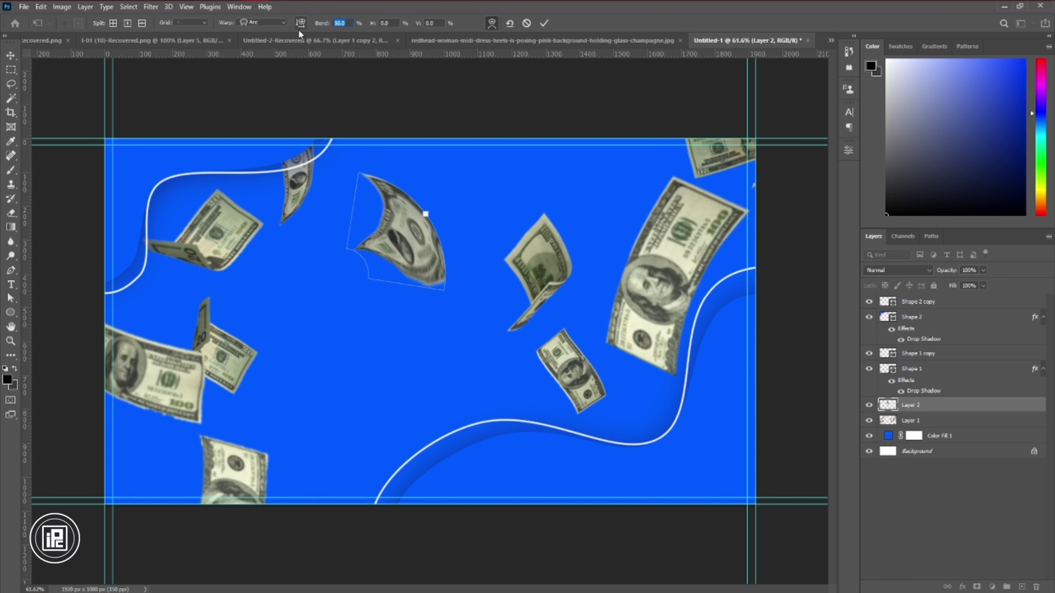
left_click(544, 23)
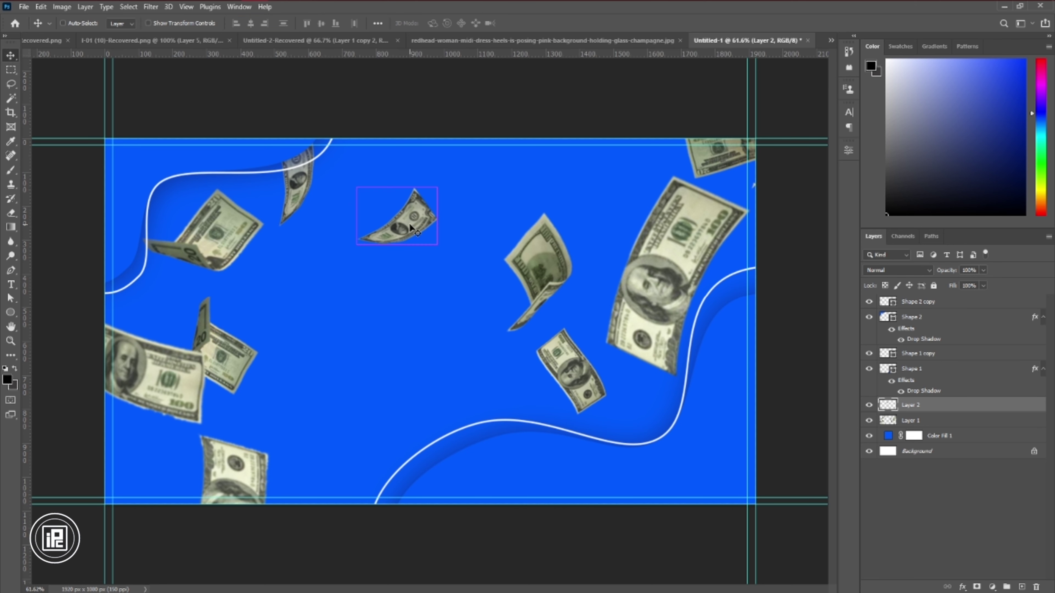
Step: Duplicate the warped bill, shrink the copy and place it at the lower end of the lower-right white outline
left_click_drag(409, 228, 345, 437)
key("ctrl+t")
left_click_drag(371, 467, 387, 489)
key("Return")
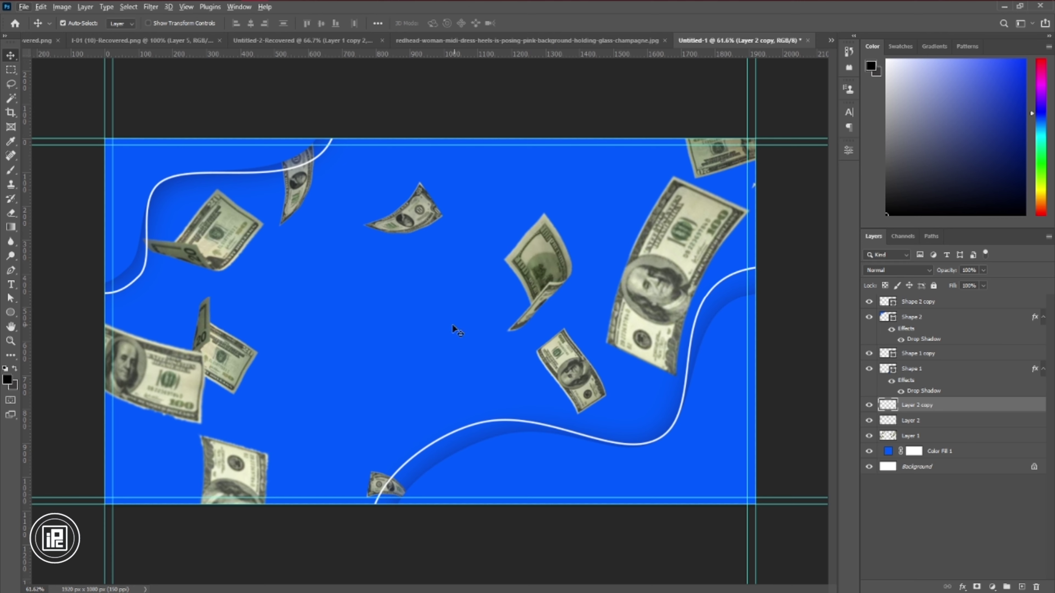
Step: Copy the folded bill right of the canvas center to a new layer, then rotate, shrink and place it above the lower white outline
key("l")
mouse_move(536, 358)
left_mouse_down()
mouse_move(524, 356)
mouse_move(534, 358)
left_mouse_up()
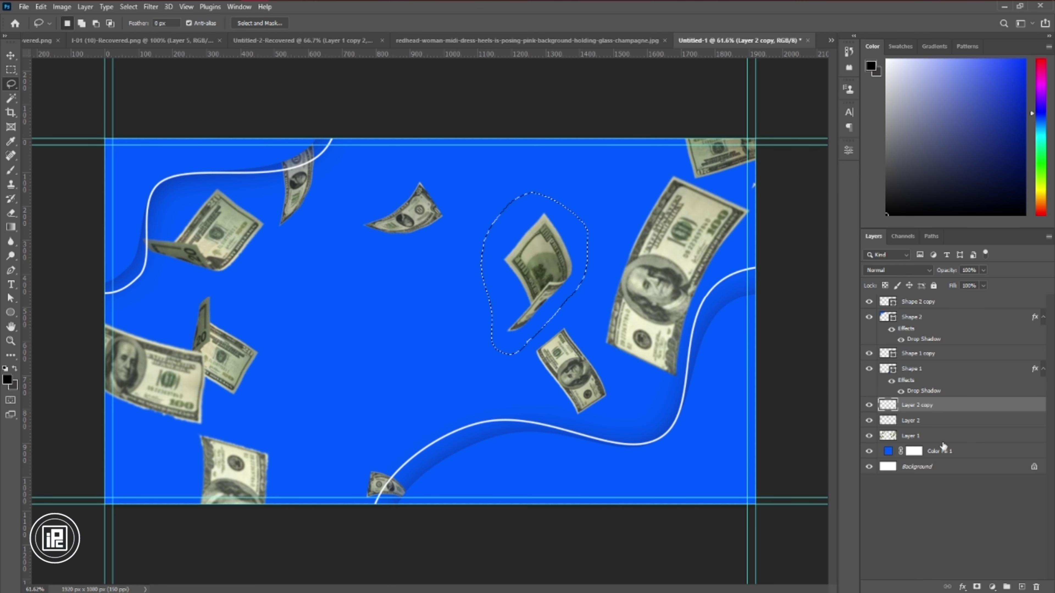
left_click(942, 436)
key("ctrl+j")
key("ctrl+t")
left_click_drag(549, 277, 447, 383)
left_click_drag(490, 444, 510, 330)
mouse_move(497, 384)
left_mouse_down()
mouse_move(425, 381)
mouse_move(440, 418)
left_mouse_up()
key("Return")
Step: Copy the partial bill at the canvas's bottom edge to a new layer, rotate it about -175°, shrink it and place it at the top edge
left_click(930, 451)
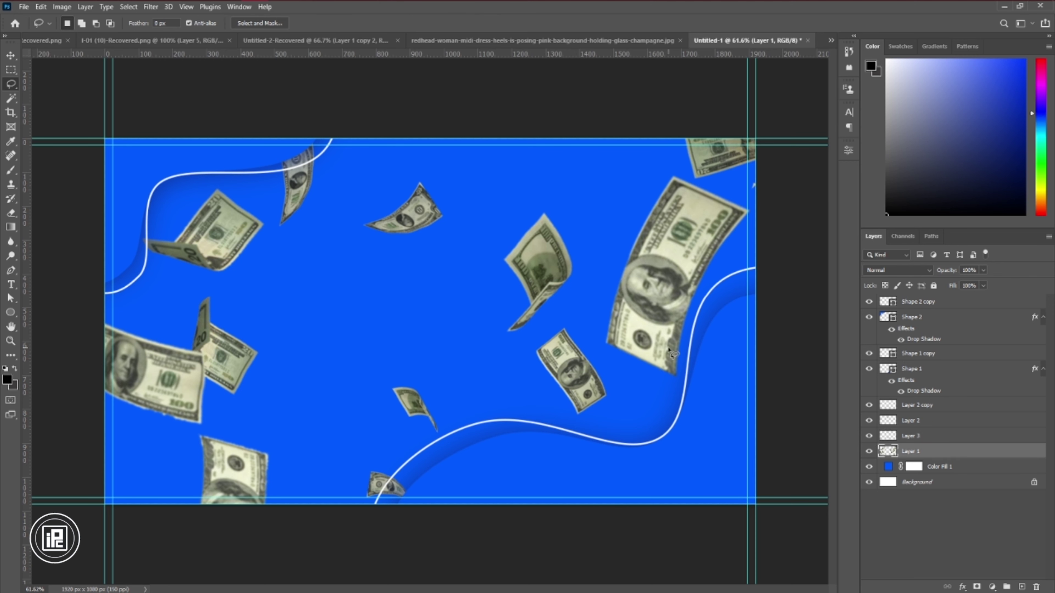
mouse_move(200, 437)
left_mouse_down()
mouse_move(291, 505)
mouse_move(197, 438)
mouse_move(486, 190)
left_mouse_up()
key("ctrl+j")
key("ctrl+t")
left_click_drag(535, 231, 450, 151)
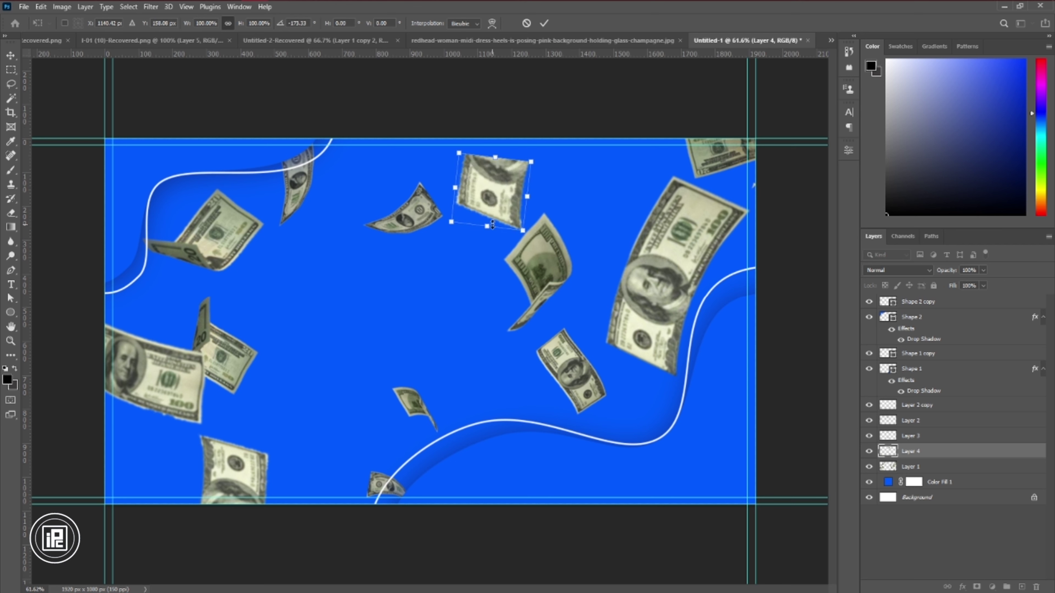
left_click_drag(487, 228, 504, 207)
left_click_drag(464, 178, 506, 158)
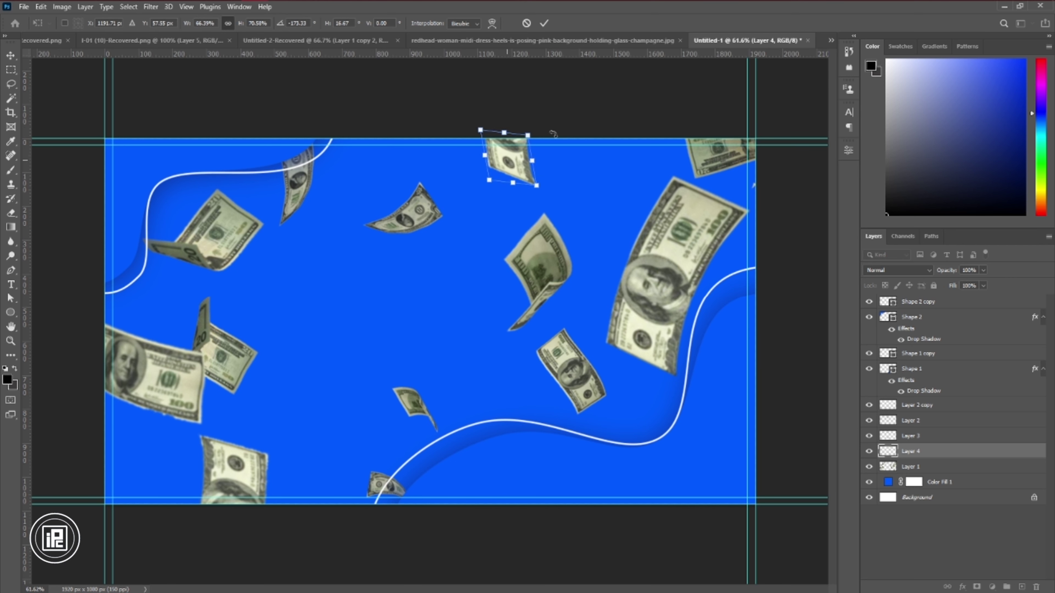
key("Return")
Step: Nudge the warped upper bill slightly down and left, and merge all five dollar bill layers into one
key("v")
left_click_drag(419, 209, 409, 227)
left_click(914, 466)
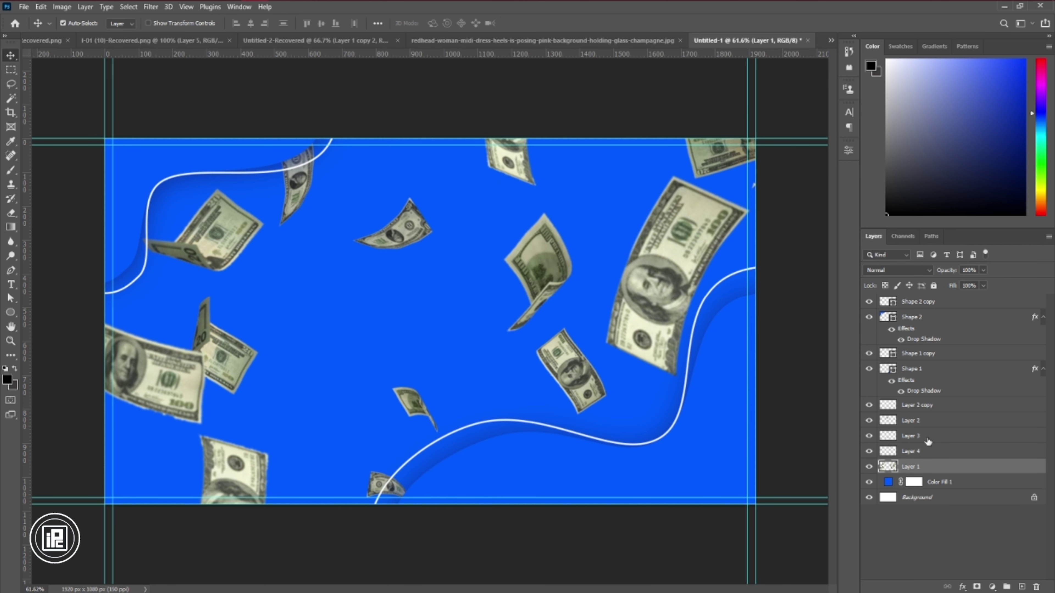
left_click(918, 405, "shift")
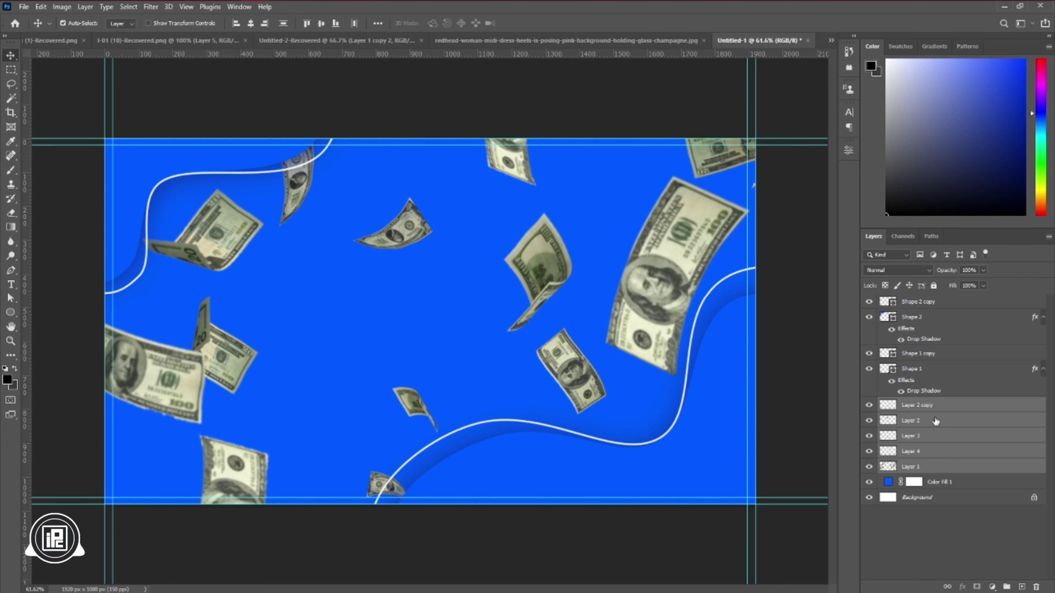
right_click(976, 428)
left_click(868, 455)
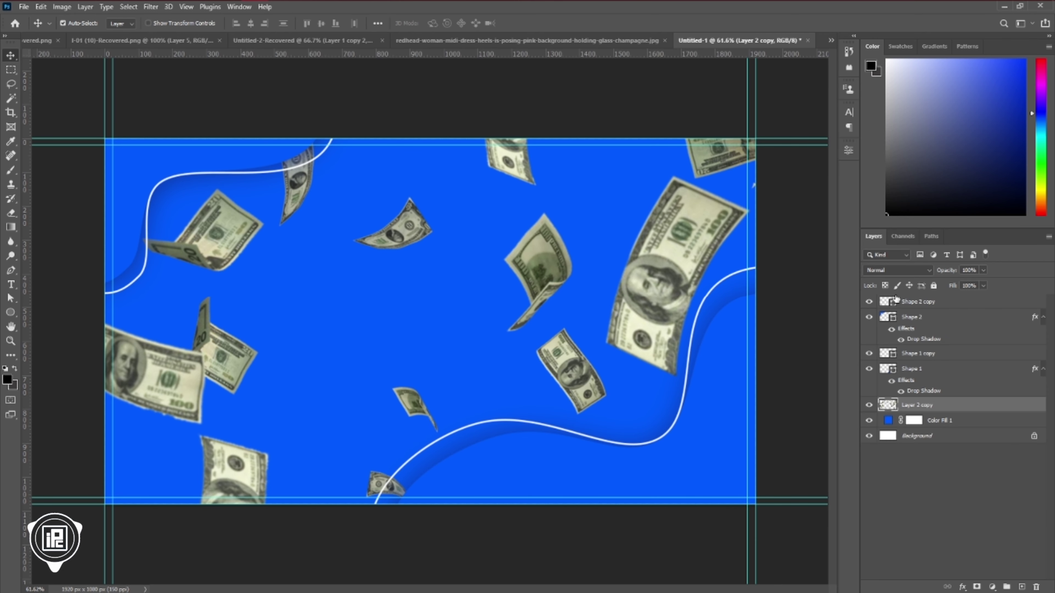
Step: Set the merged dollar bills' blend mode to Multiply and reduce the layer's fill
left_click(906, 270)
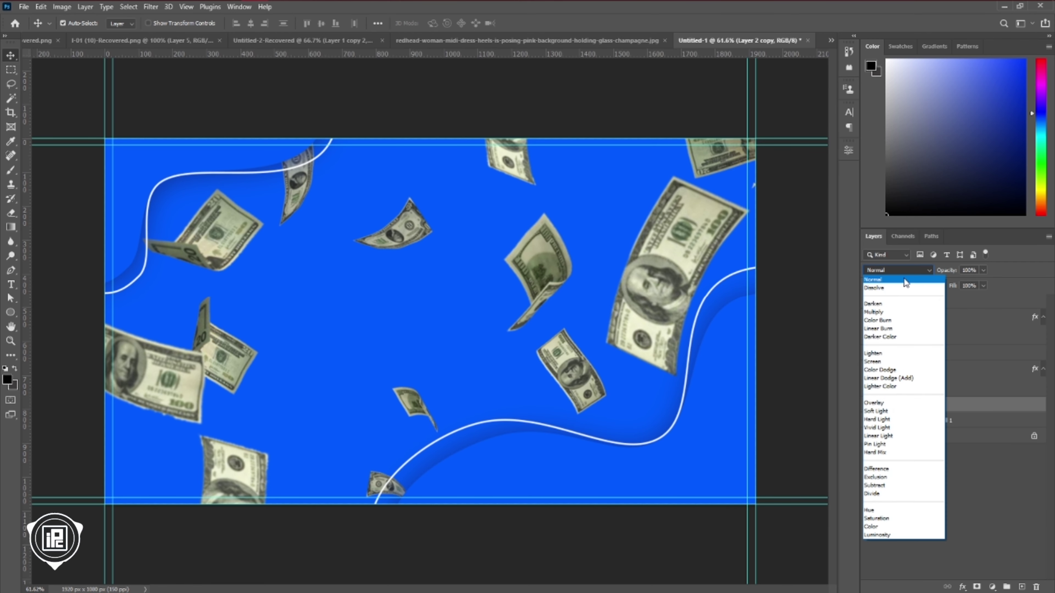
left_click(888, 309)
type("56")
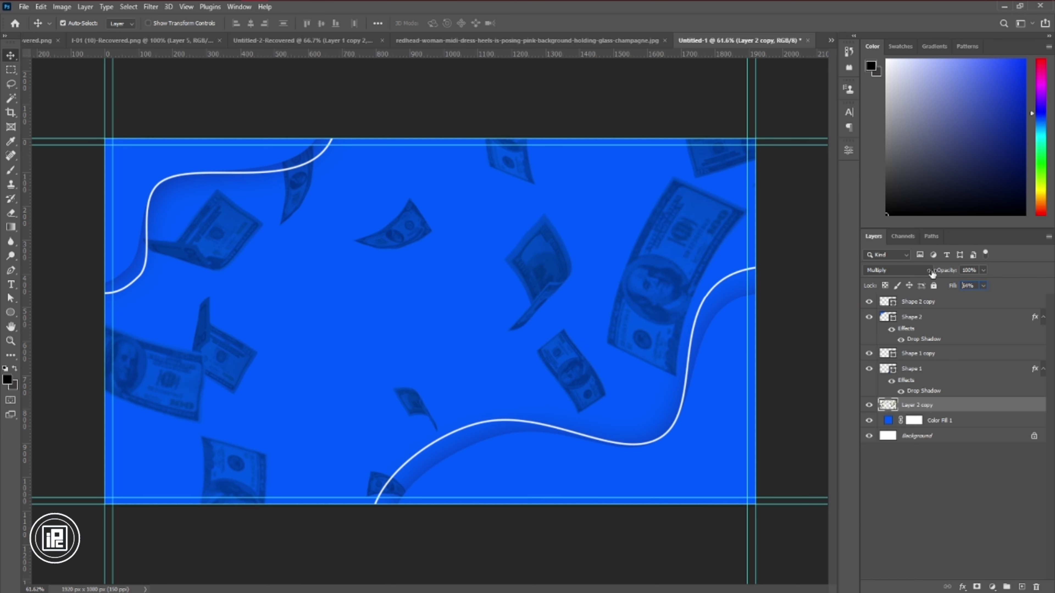
Step: Add a black Solid Color fill layer above all the other layers
left_click(992, 586)
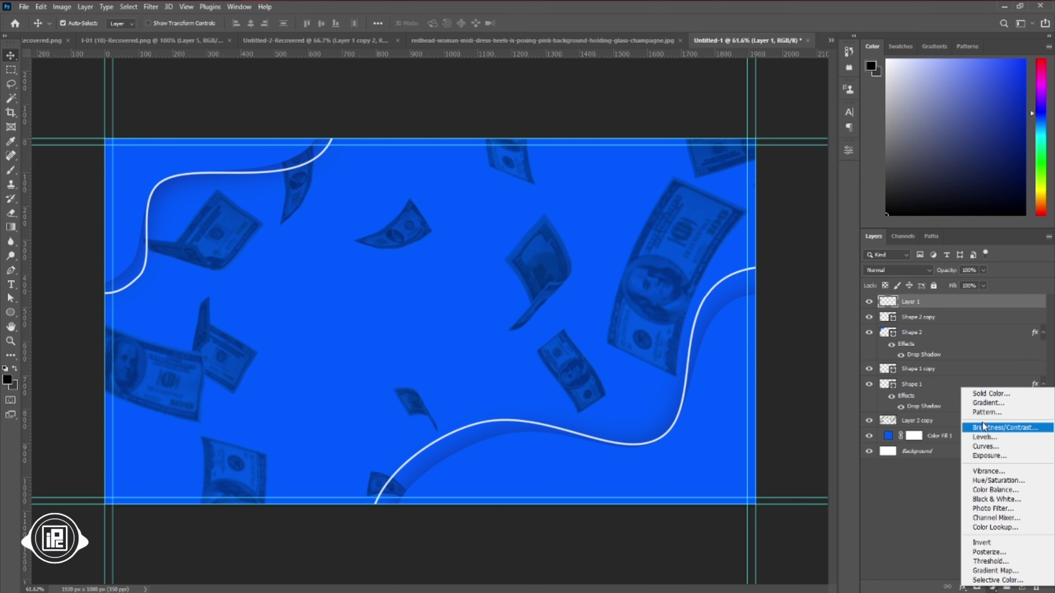
left_click(980, 393)
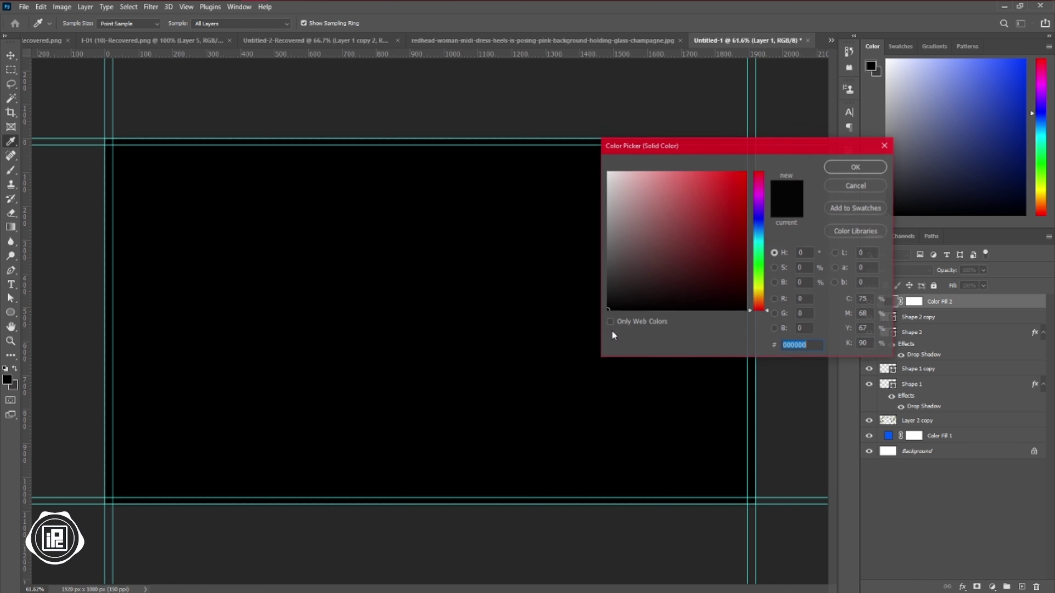
left_click(876, 170)
Step: Paint black on the black fill layer's mask with a very large soft brush, clearing the center and lightening the surroundings at 6% flow
left_click(913, 302)
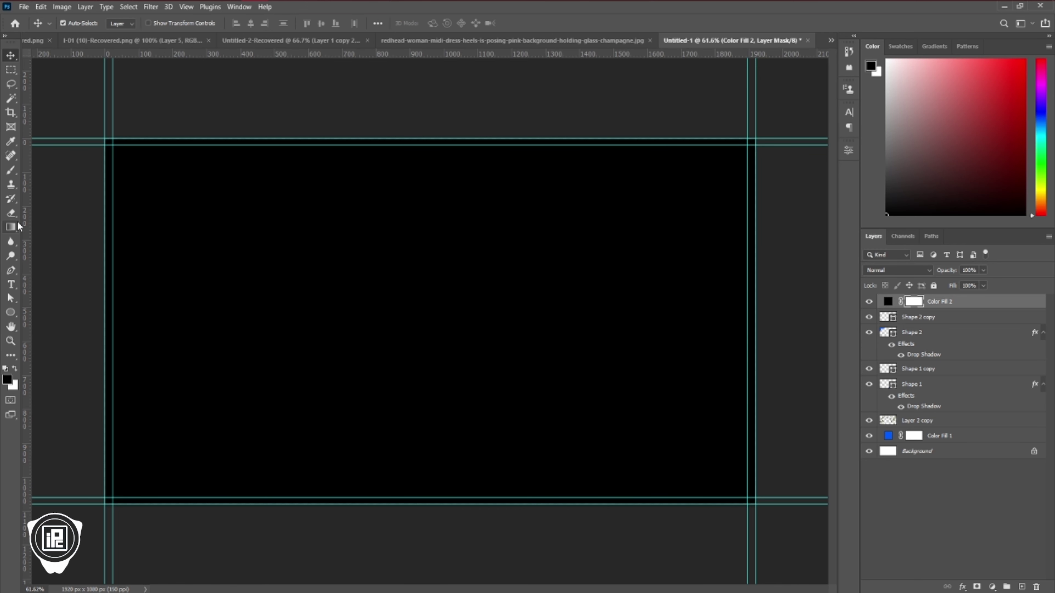
left_click(11, 171)
mouse_move(365, 333)
left_mouse_down()
mouse_move(406, 348)
mouse_move(563, 341)
left_mouse_up()
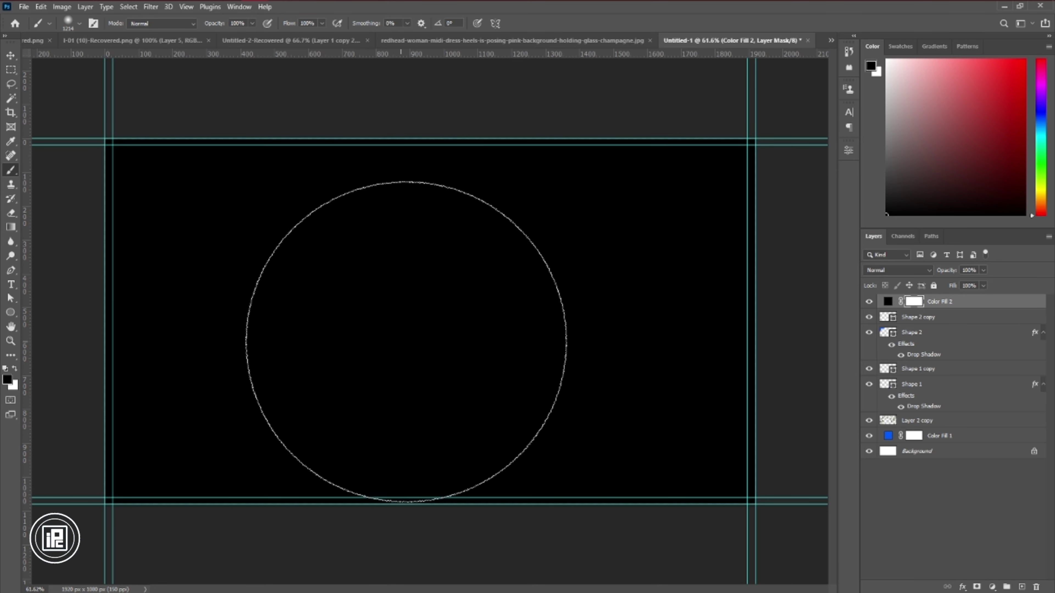
left_click(409, 337)
left_click(410, 337)
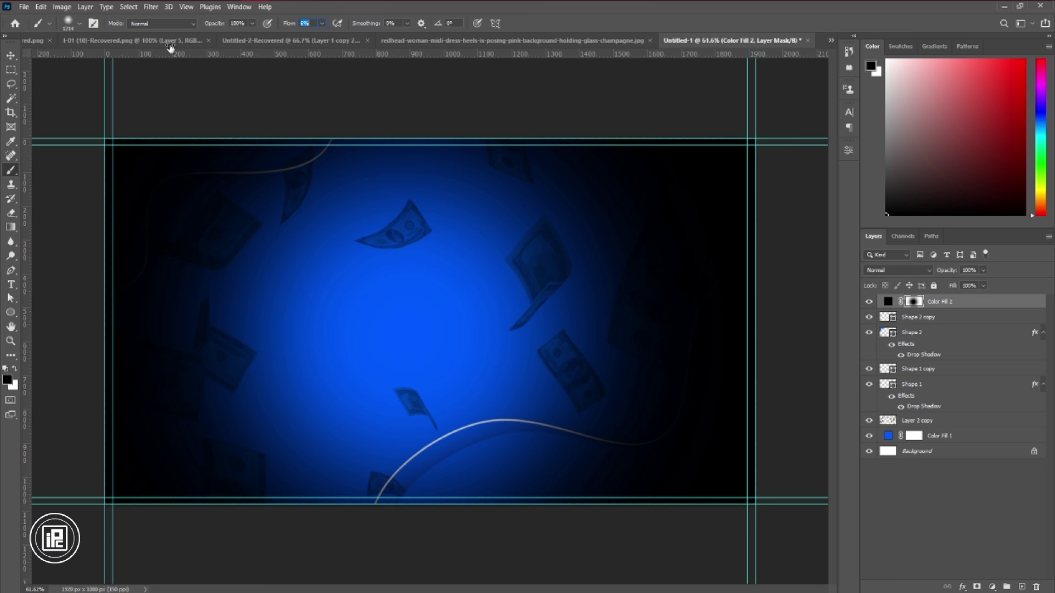
mouse_move(188, 240)
left_mouse_down()
mouse_move(226, 411)
mouse_move(200, 403)
mouse_move(541, 275)
mouse_move(678, 253)
mouse_move(660, 395)
left_mouse_up()
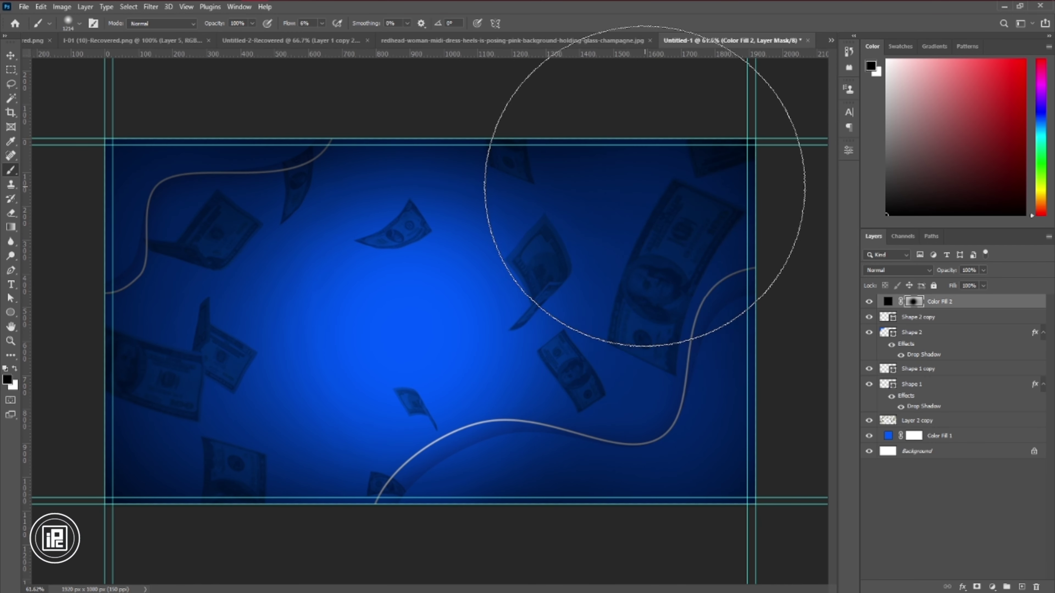
Step: Set the masked black fill layer's blend mode to Overlay
left_click(887, 270)
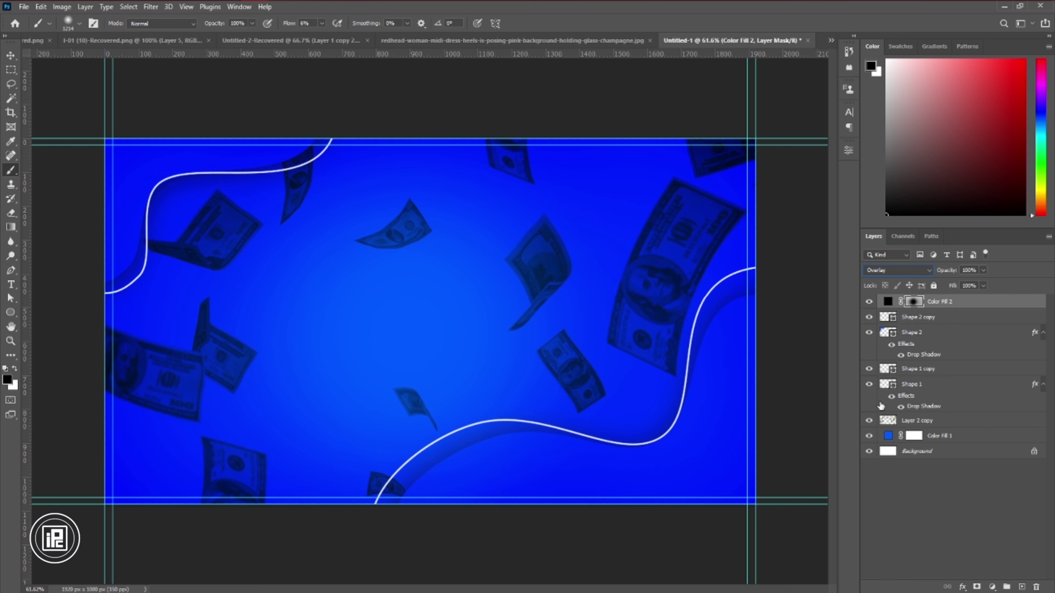
left_click(889, 403)
key("v")
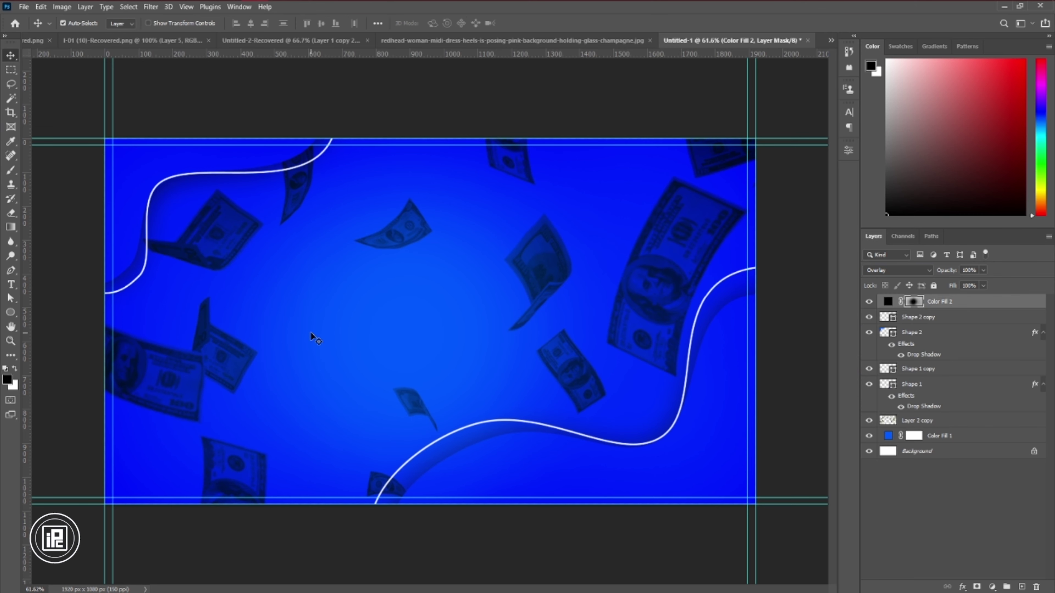
Step: Lower the merged dollar bills layer's fill to 41%
left_click(930, 420)
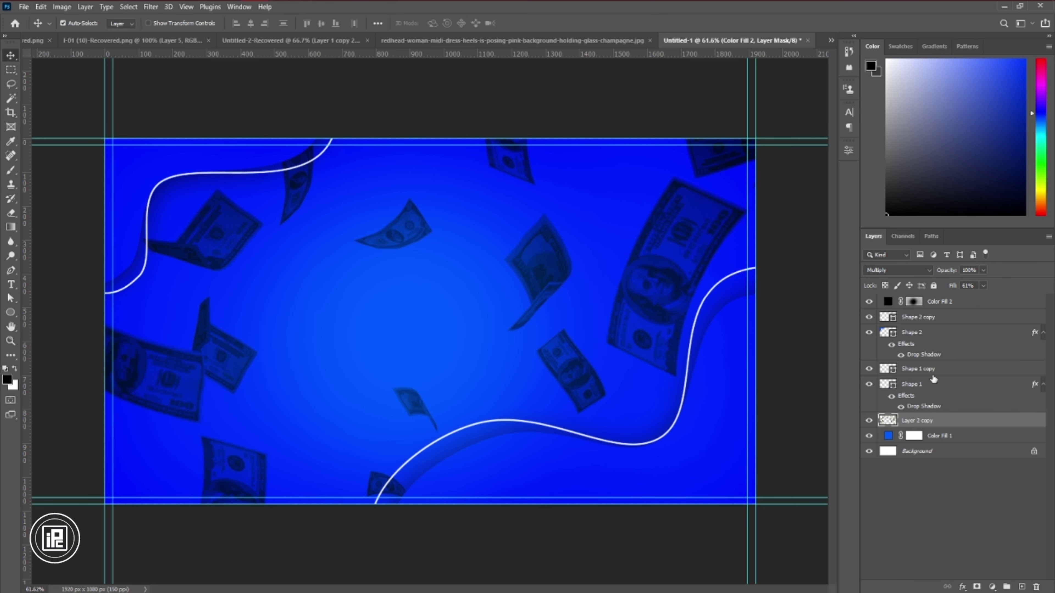
left_click(945, 287)
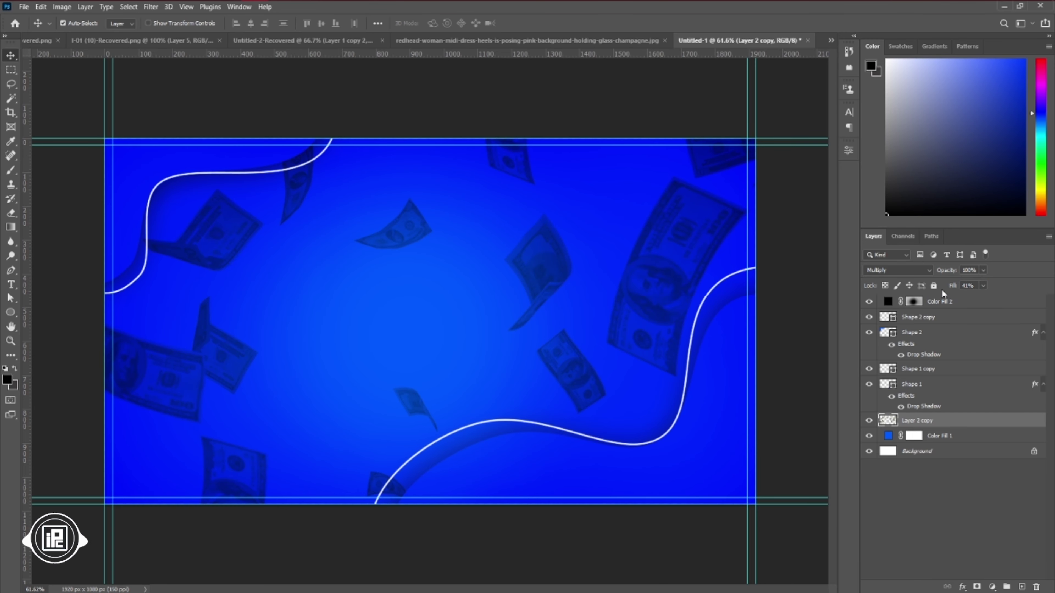
Step: Bring the masked woman cutout from the redhead-woman document into the banner and move its layer to the top of the stack
left_click(434, 40)
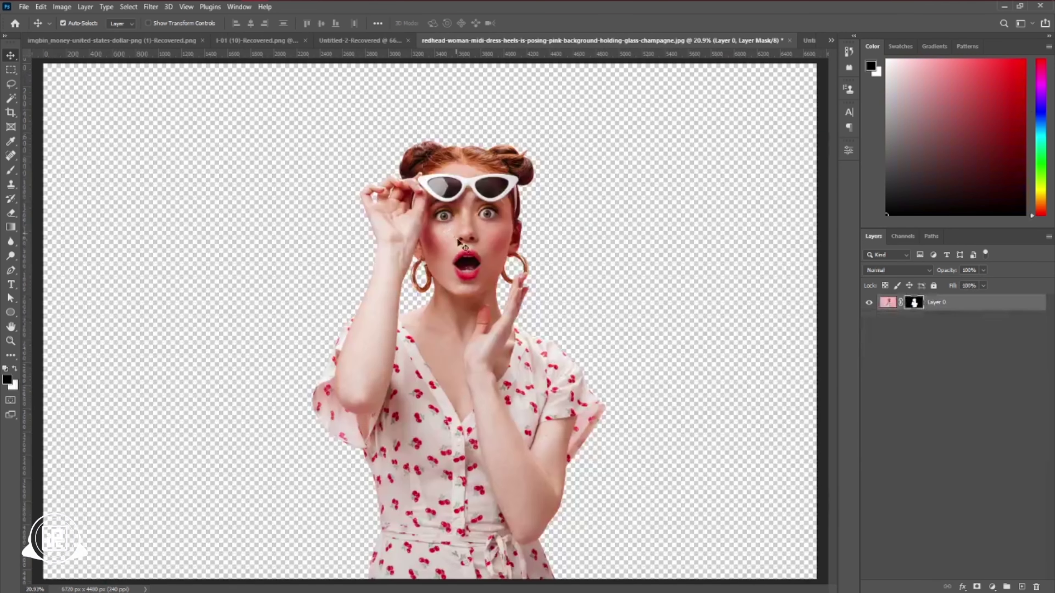
left_click_drag(465, 262, 580, 378)
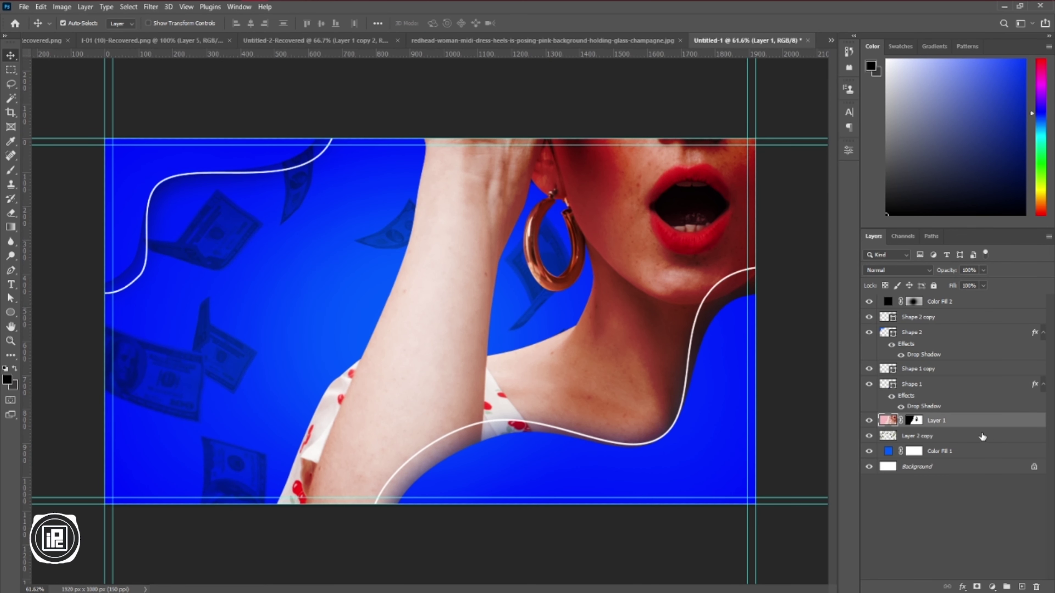
left_click_drag(970, 422, 951, 296)
Step: Group all layers from the black fill down to the blue fill and name the group Background
left_click(950, 319)
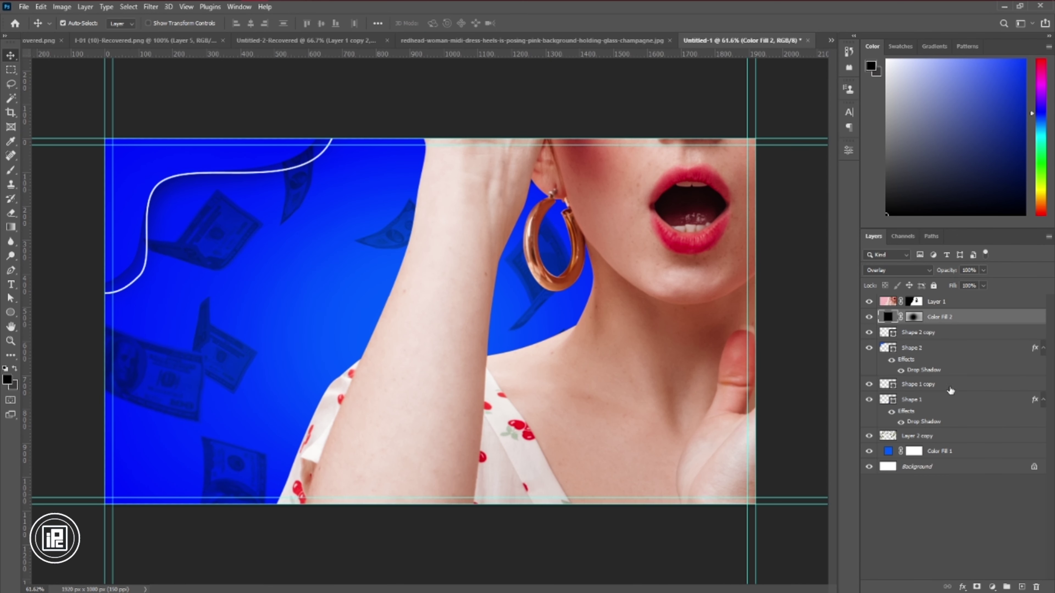
left_click(948, 453, "shift")
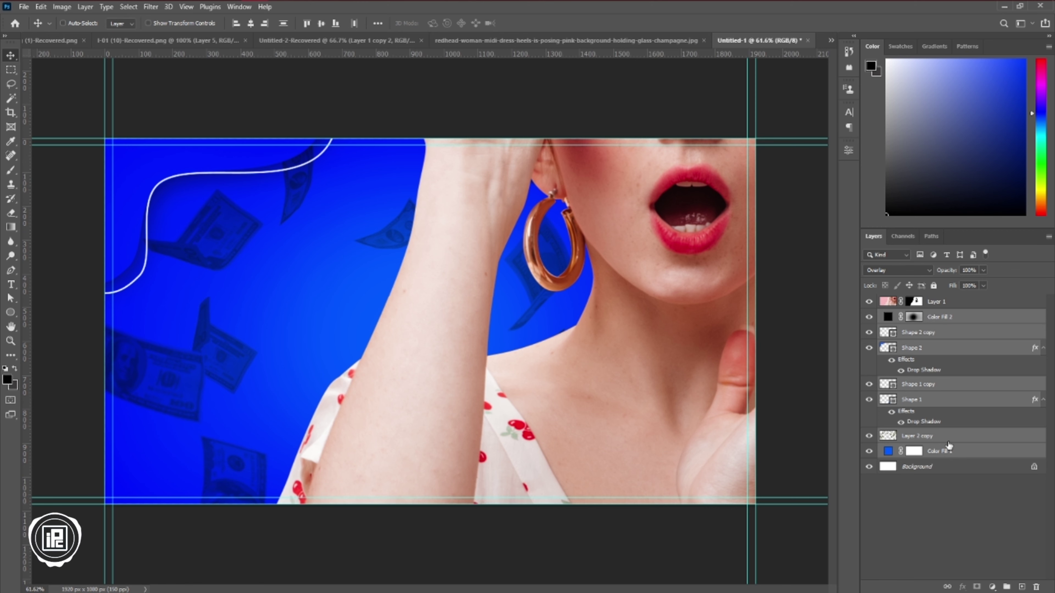
key("ctrl+g")
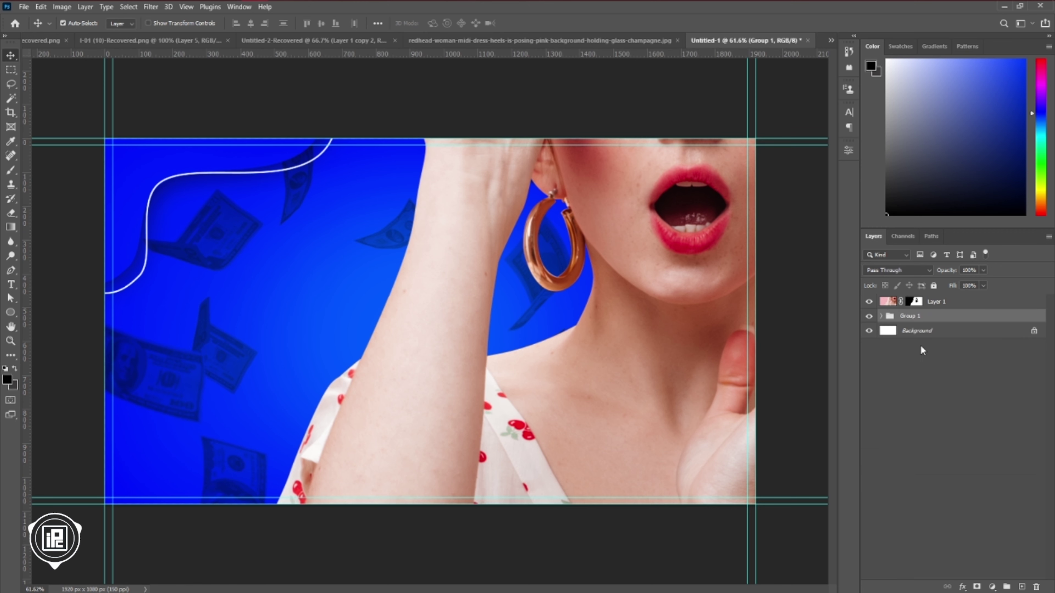
double_click(905, 317)
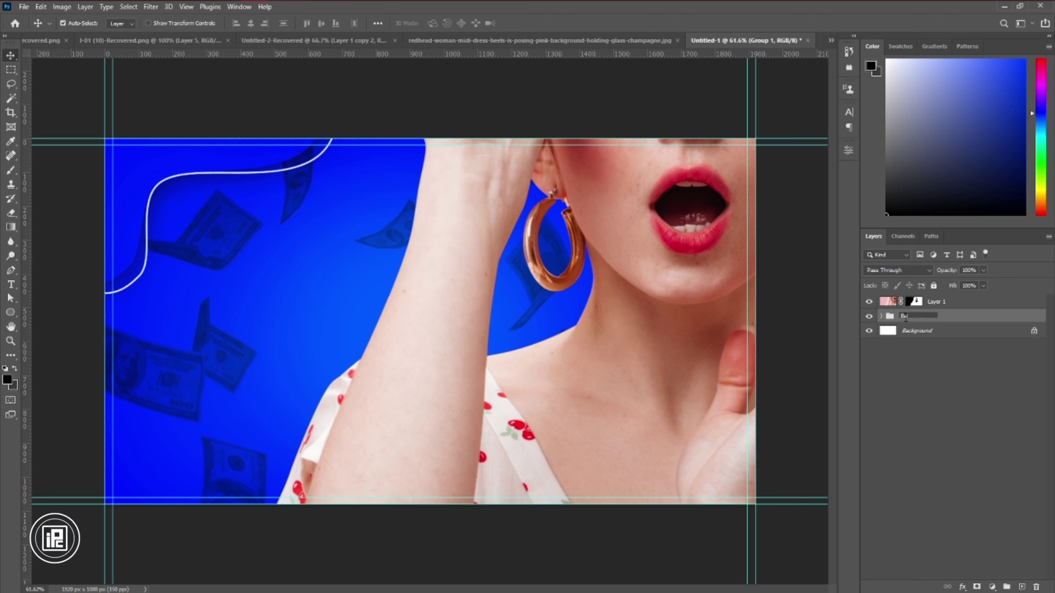
type("Background")
key("Return")
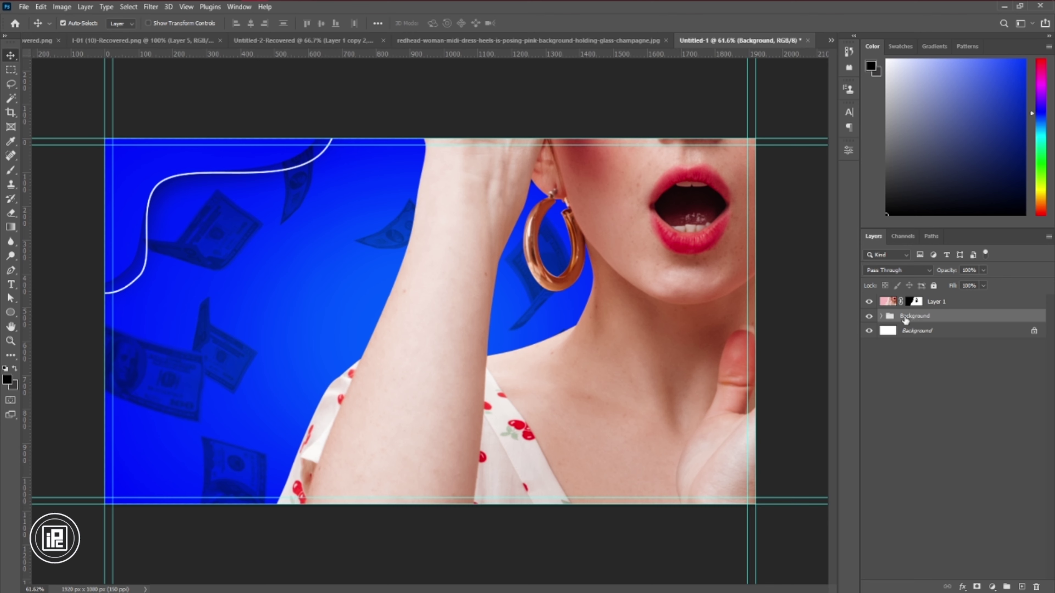
Step: Scale the woman cutout to about 32% and place her on the right half of the banner, cropped by the bottom edge
left_click(973, 304)
key("ctrl+t")
key("ctrl+0")
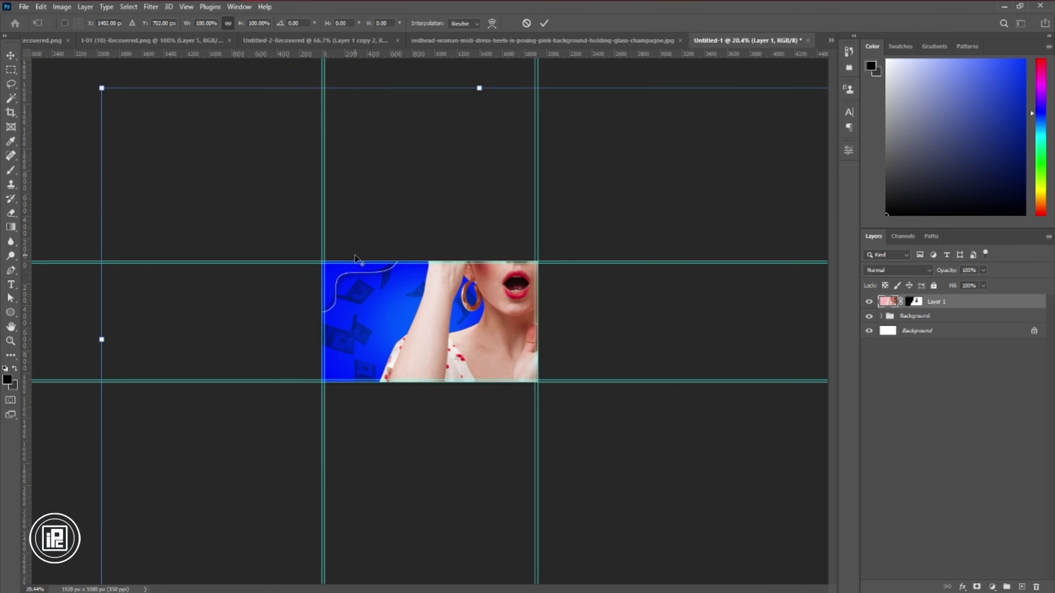
key("ctrl+minus")
left_click_drag(238, 330, 382, 333)
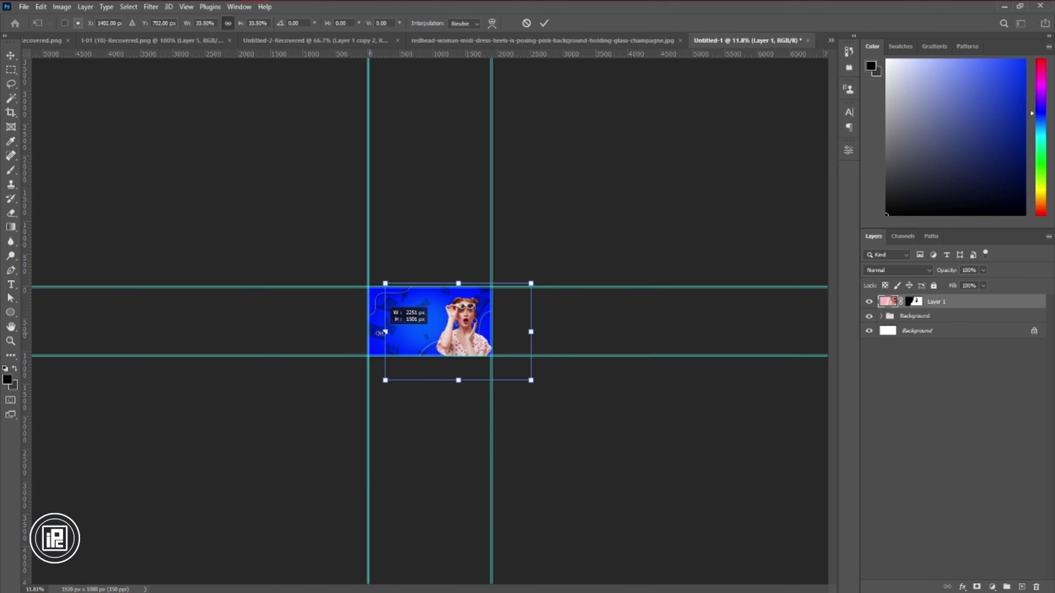
key("ctrl+plus")
key("ctrl+plus")
key("ctrl+plus")
key("ctrl+plus")
left_click_drag(592, 340, 605, 295)
left_click_drag(562, 526, 561, 504)
left_click_drag(577, 414, 576, 426)
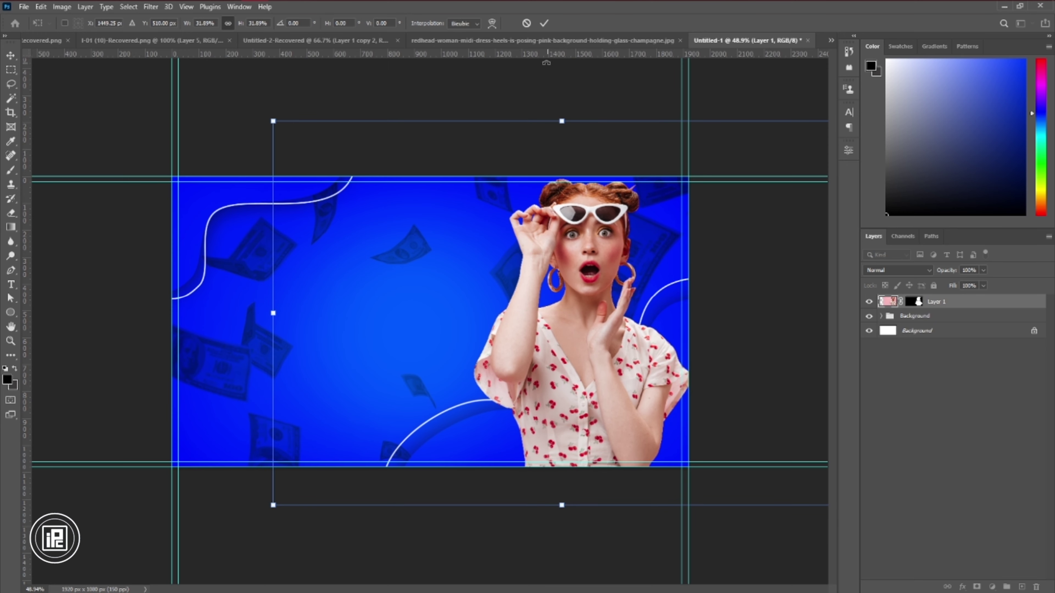
left_click(544, 24)
key("ctrl+0")
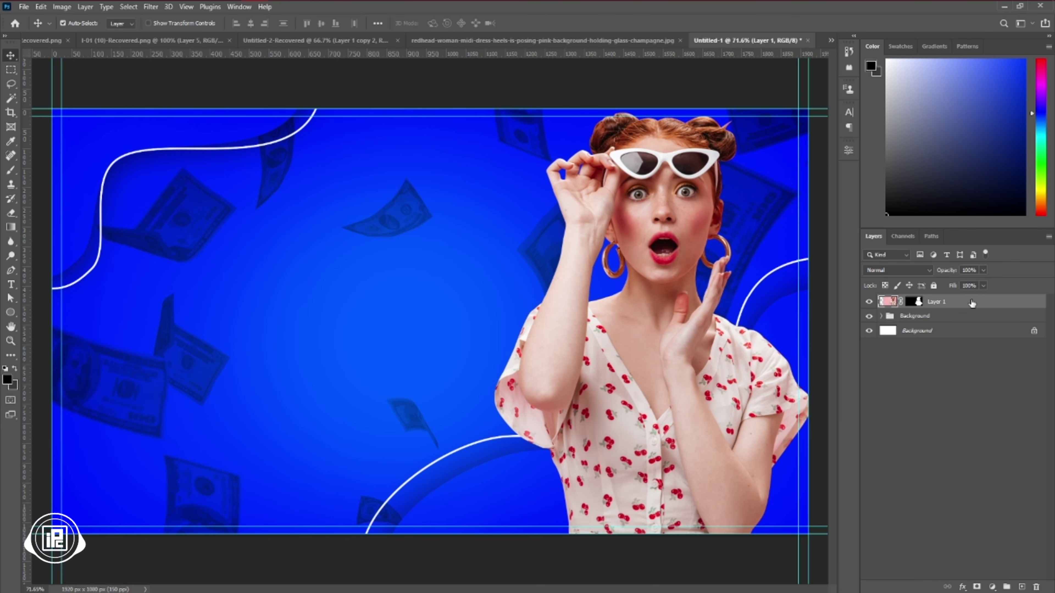
Step: Add a white outside stroke of 20 px to the woman's layer
double_click(917, 317)
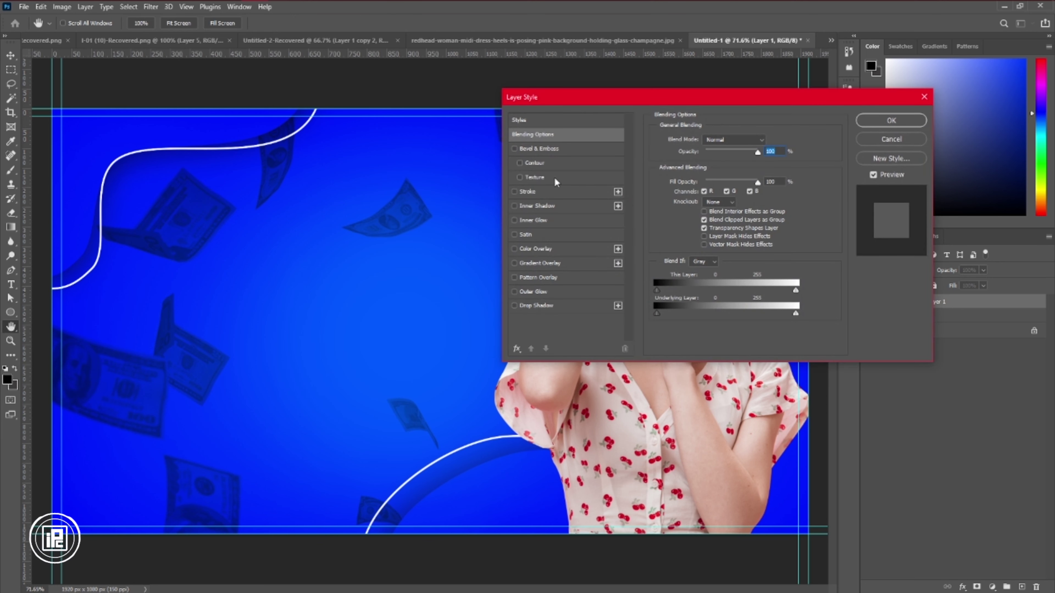
left_click(529, 192)
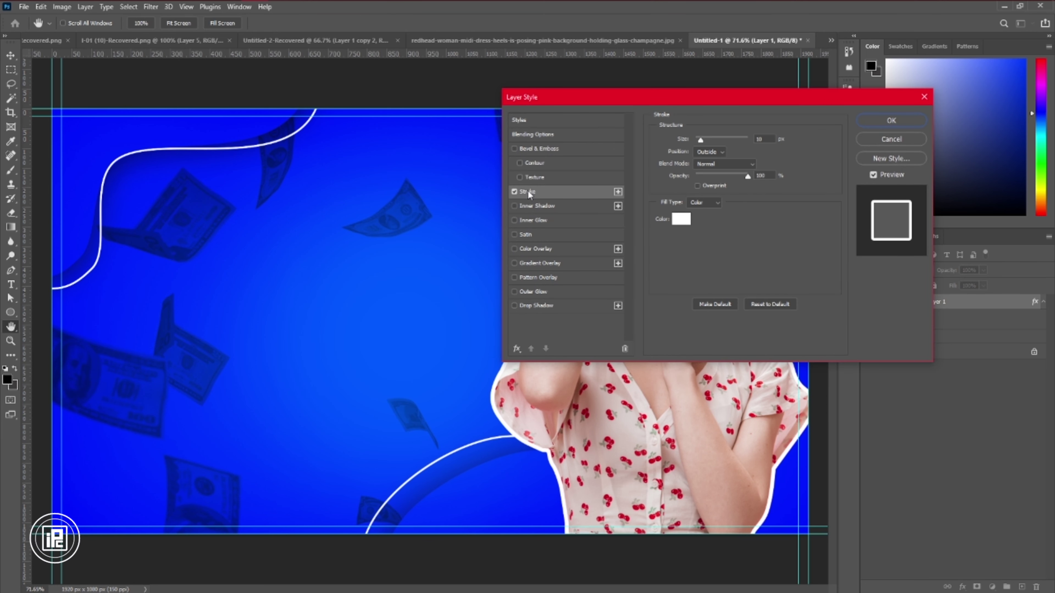
left_click(768, 140)
type("20")
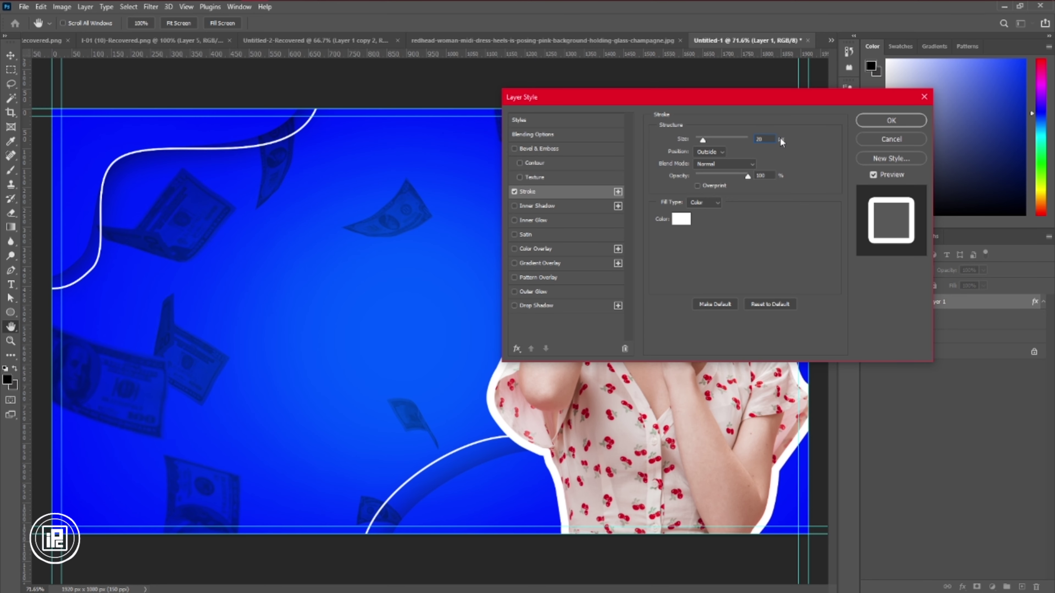
left_click(874, 125)
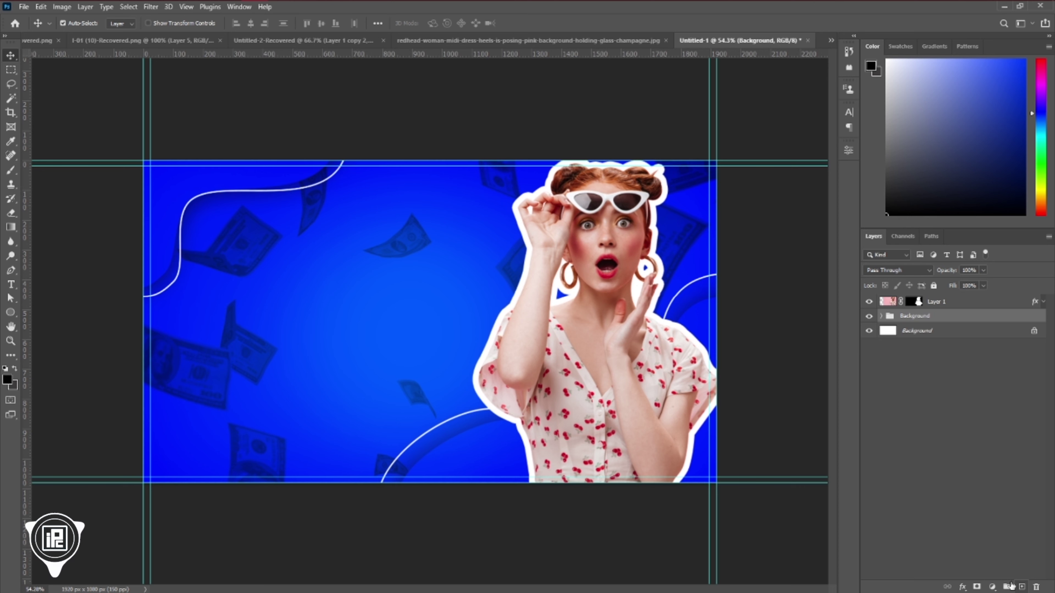
Step: Draw a 1920 by 1080 px rectangle covering the canvas between the Background group and the woman, and remove its fill
left_click(10, 312)
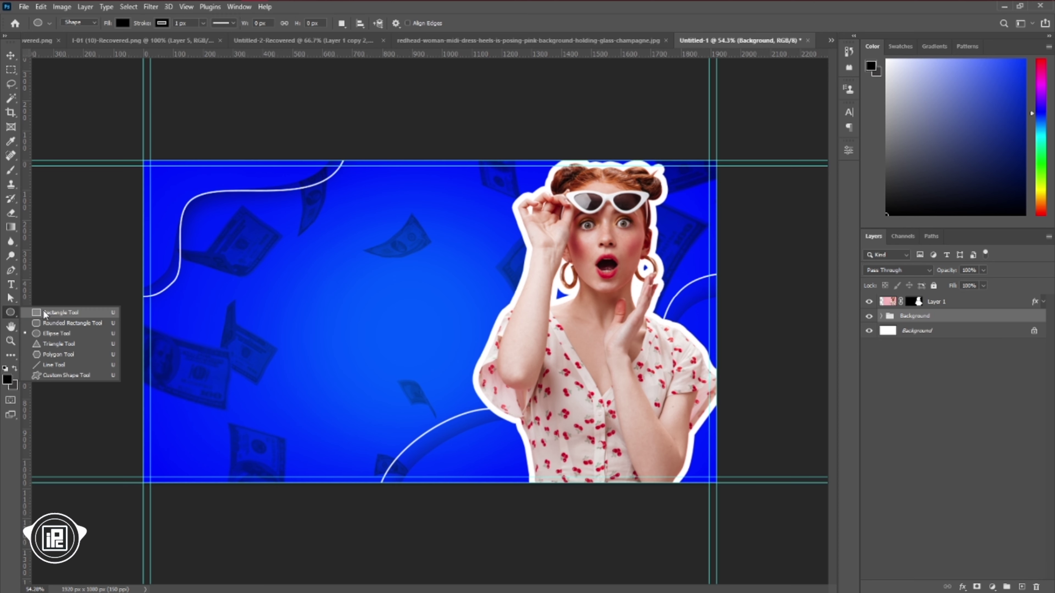
left_click(62, 325)
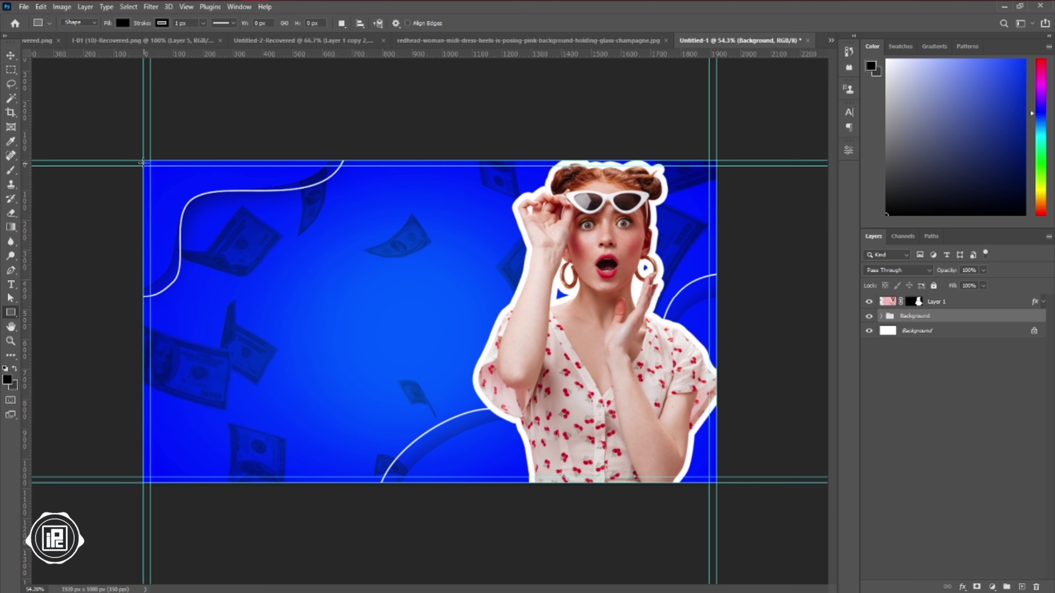
left_click_drag(144, 160, 716, 483)
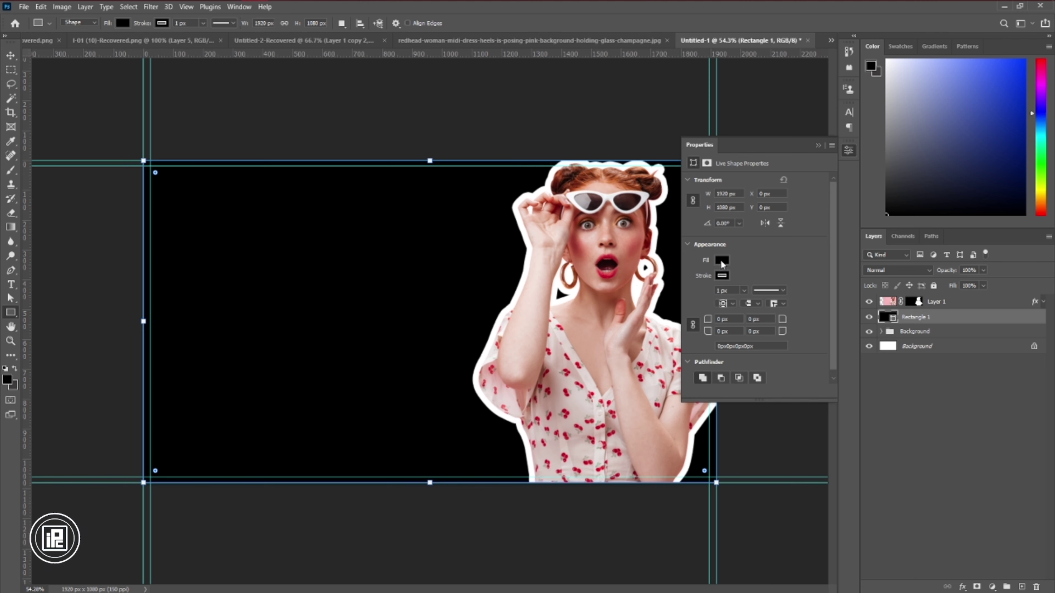
left_click(721, 260)
left_click(700, 285)
left_click(754, 251)
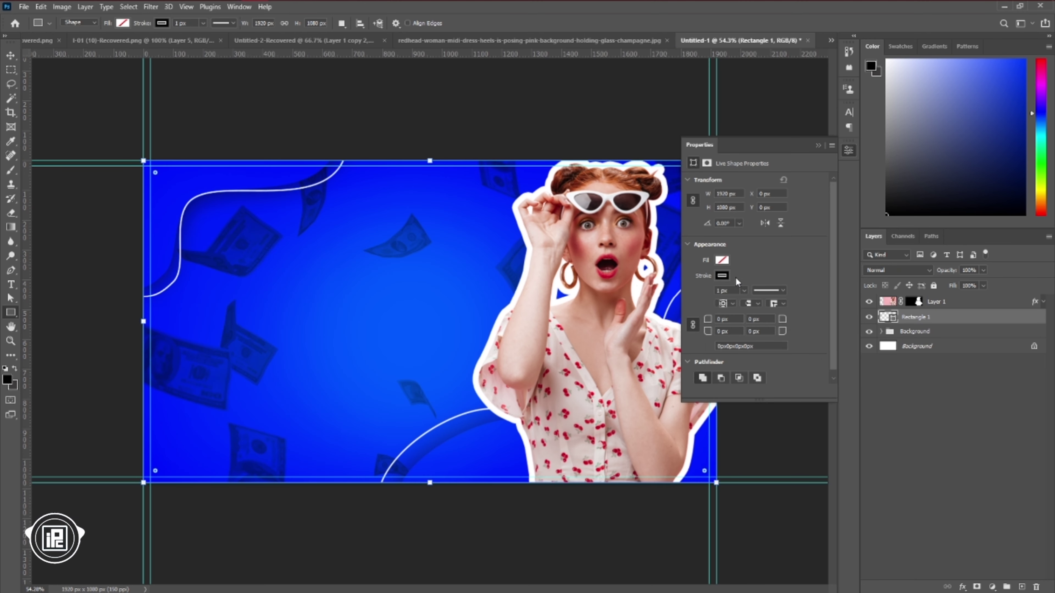
Step: Give the canvas-sized rectangle a white stroke 20 px wide
left_click(726, 303)
left_click(722, 276)
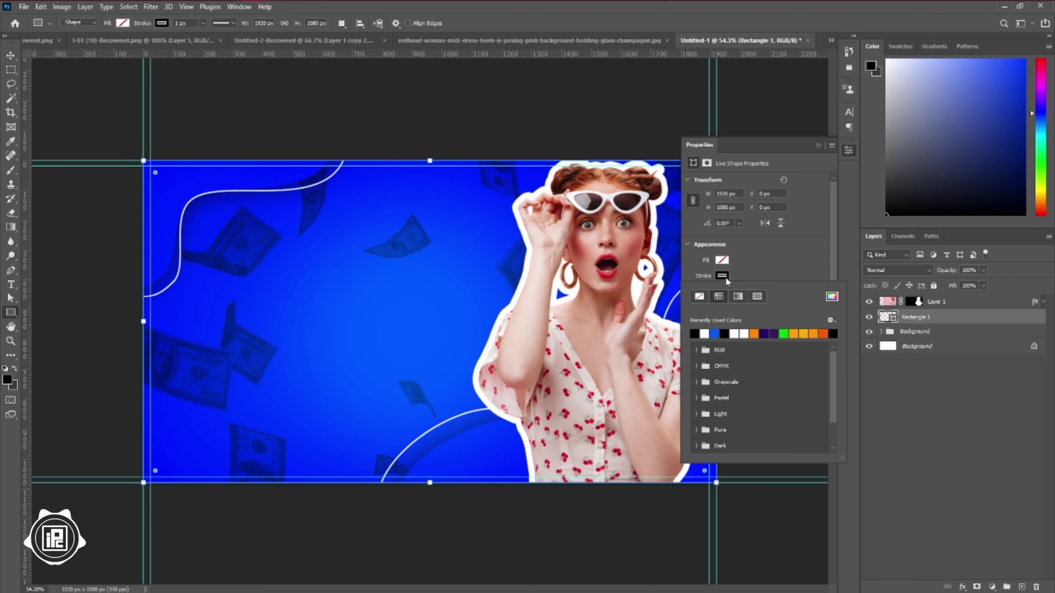
left_click(706, 332)
left_click(738, 276)
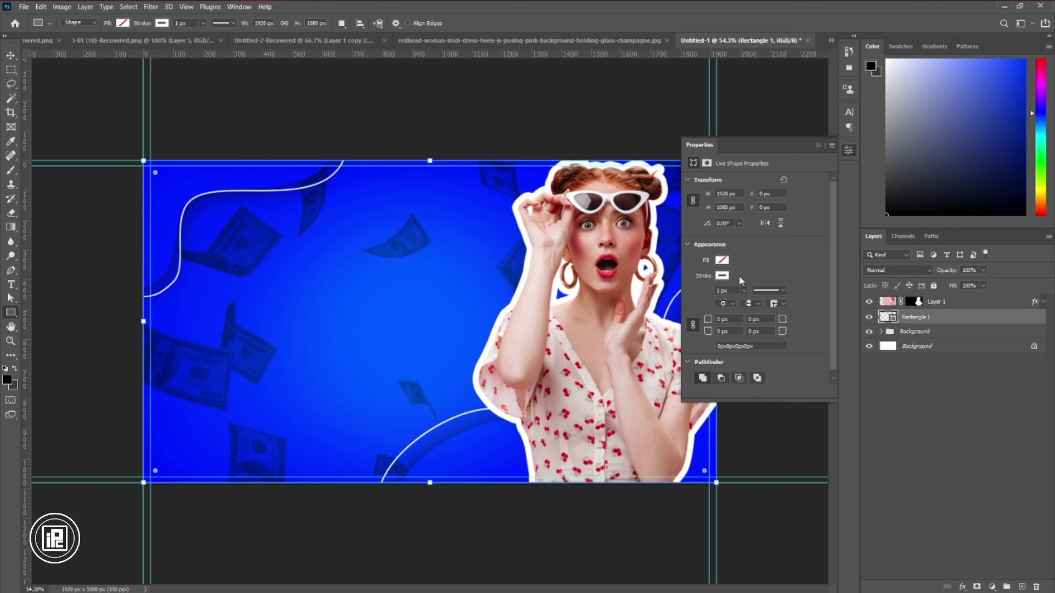
left_click_drag(728, 290, 696, 289)
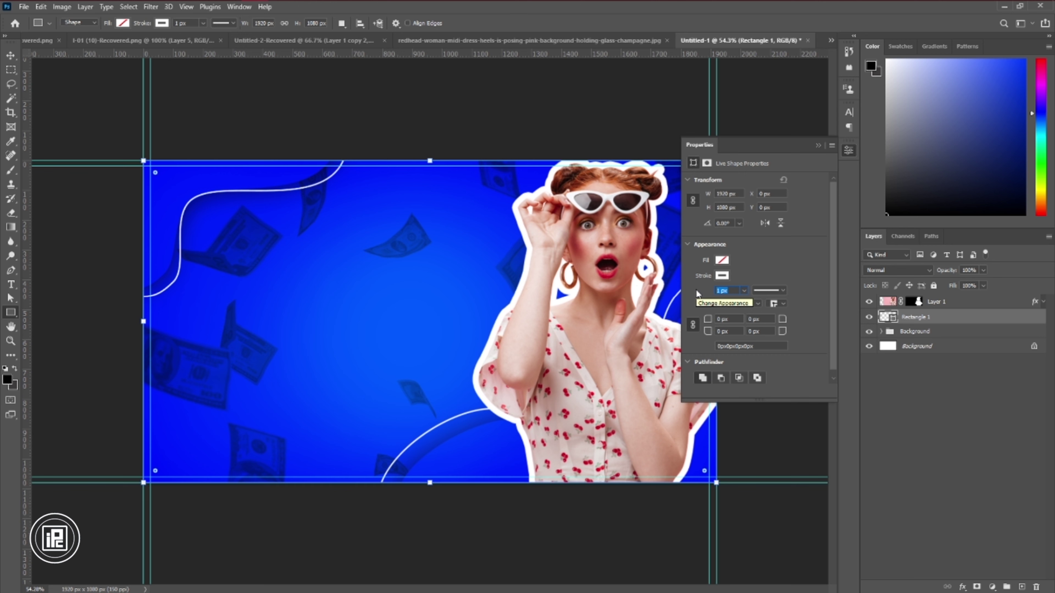
type("20")
key("Return")
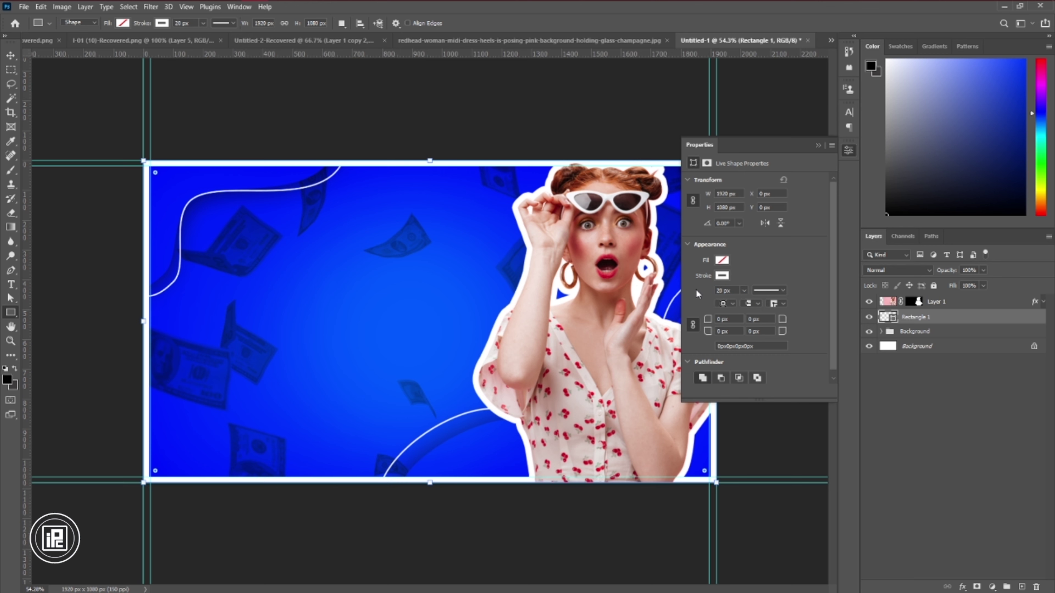
Step: Duplicate the canvas-sized frame, shrink the copy to 1832 by 996 px inside the original, and set its stroke to 5 px
left_click(11, 55)
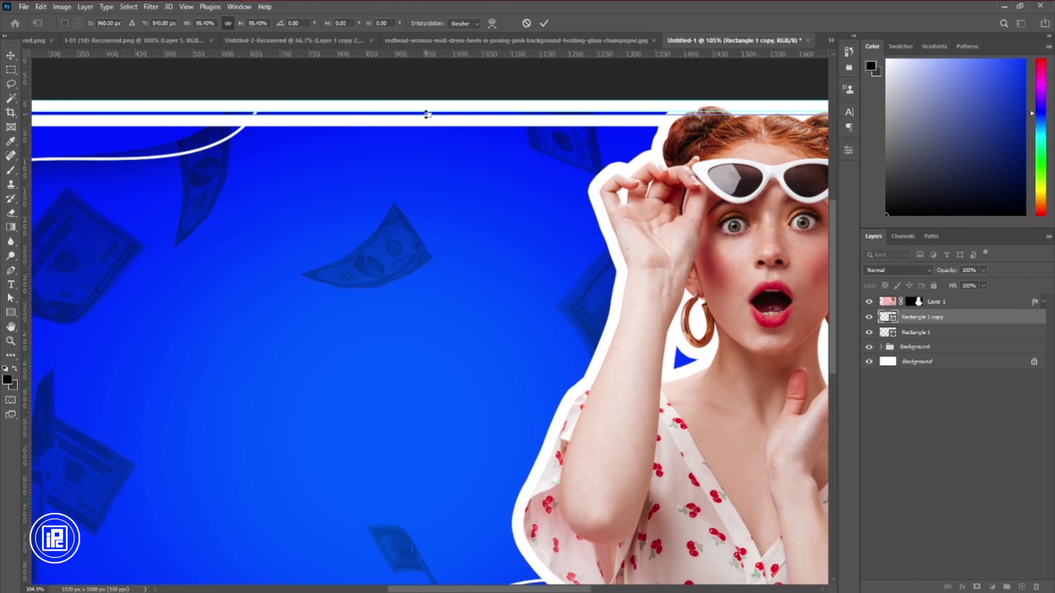
left_click_drag(429, 113, 429, 126)
scroll(453, 150, "down", 3)
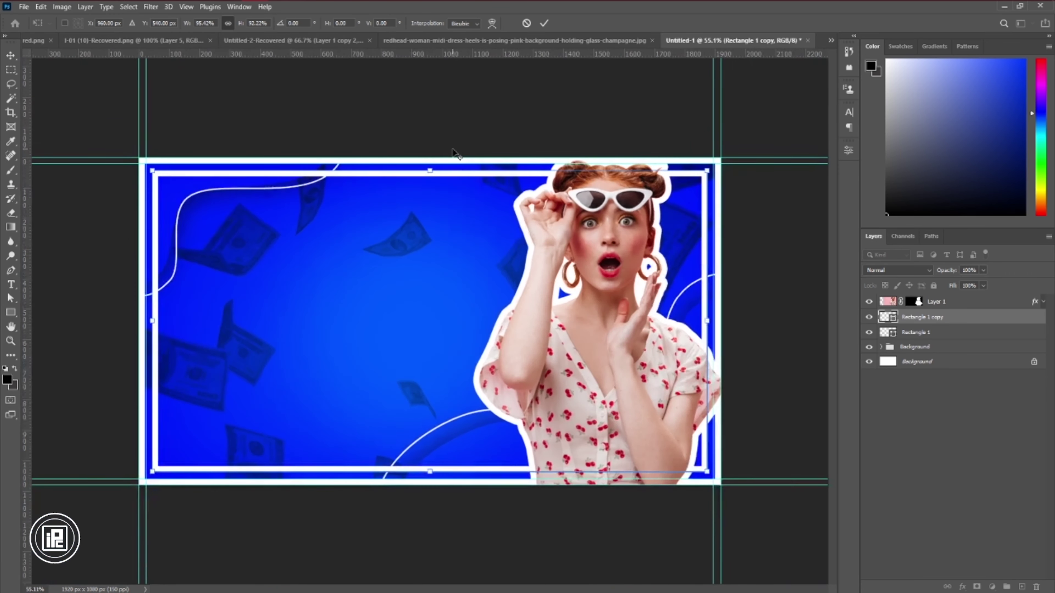
scroll(455, 154, "up", 1)
left_click(546, 23)
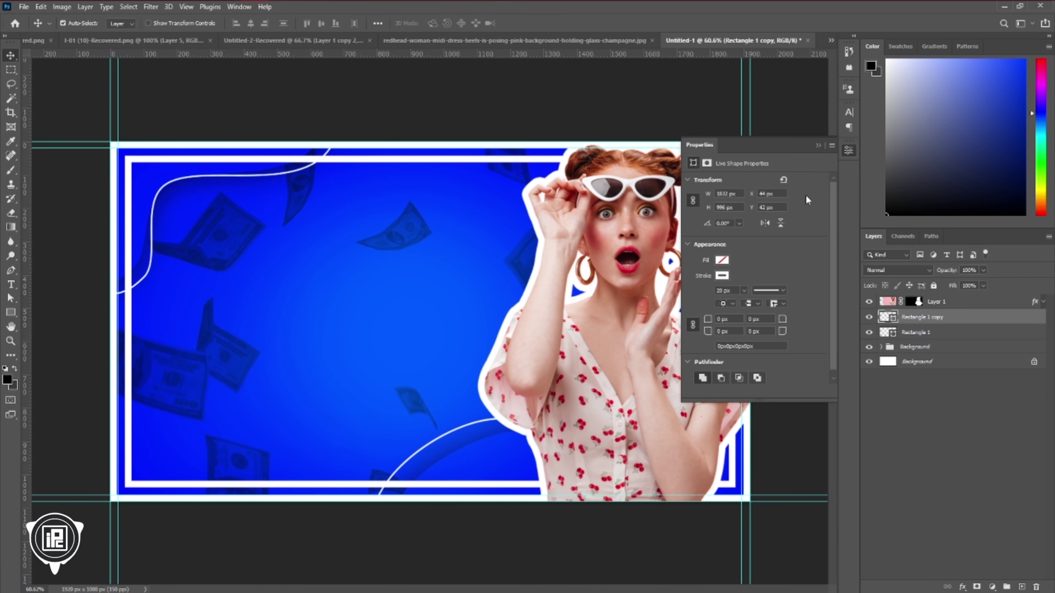
type("5")
key("Return")
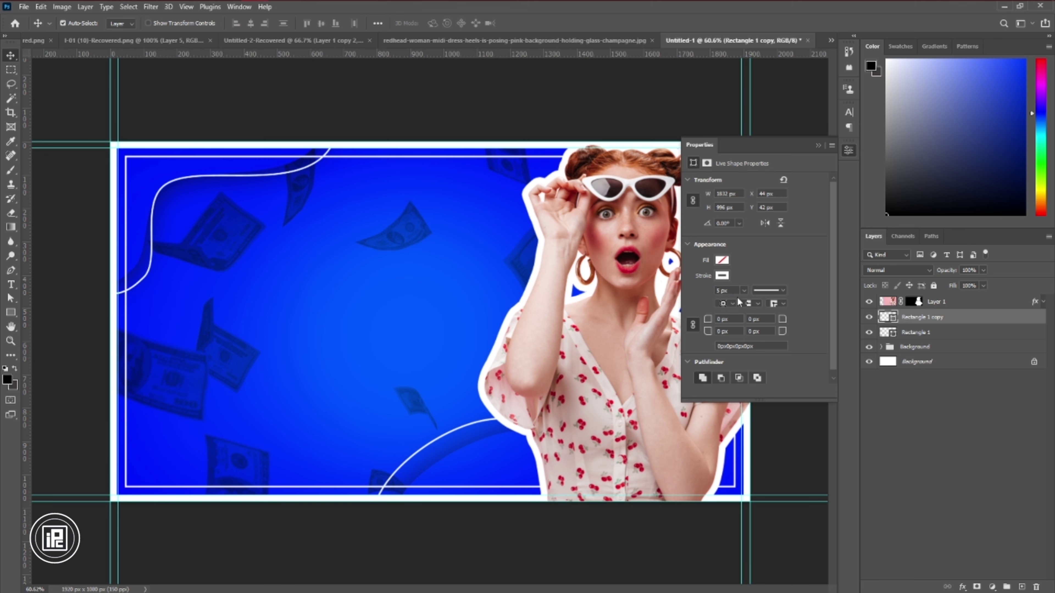
Step: Reorder the woman's layer beneath both rectangle frames, directly above the Background group
left_click(819, 145)
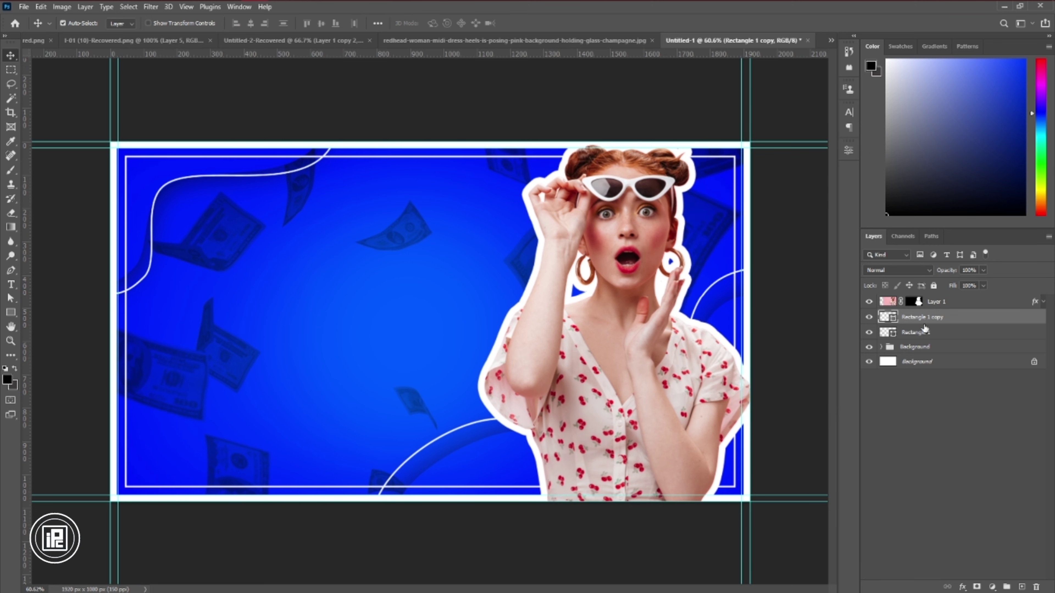
left_click_drag(944, 307, 950, 335)
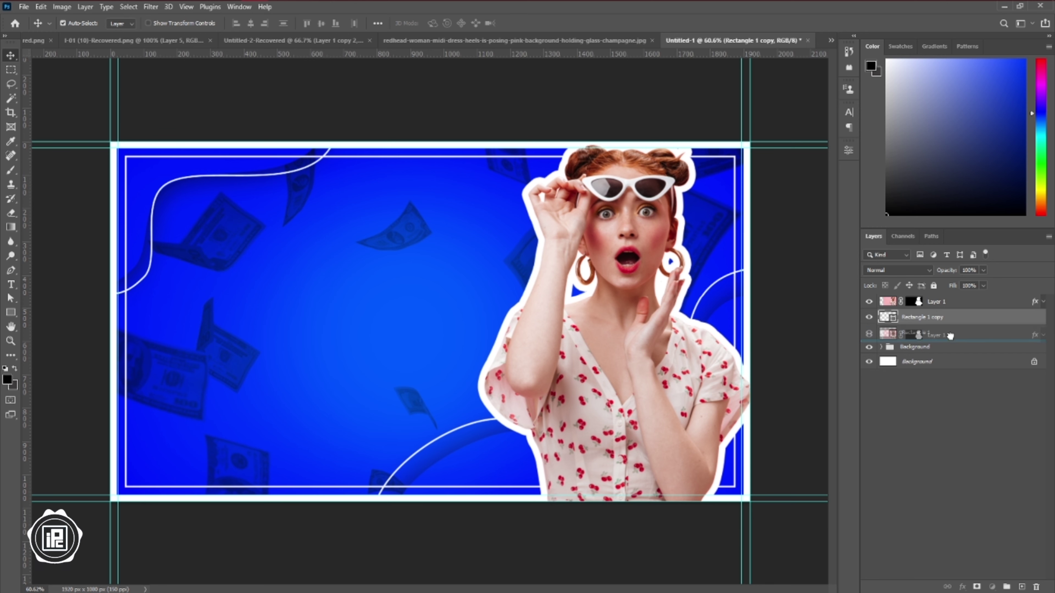
left_click_drag(950, 335, 951, 339)
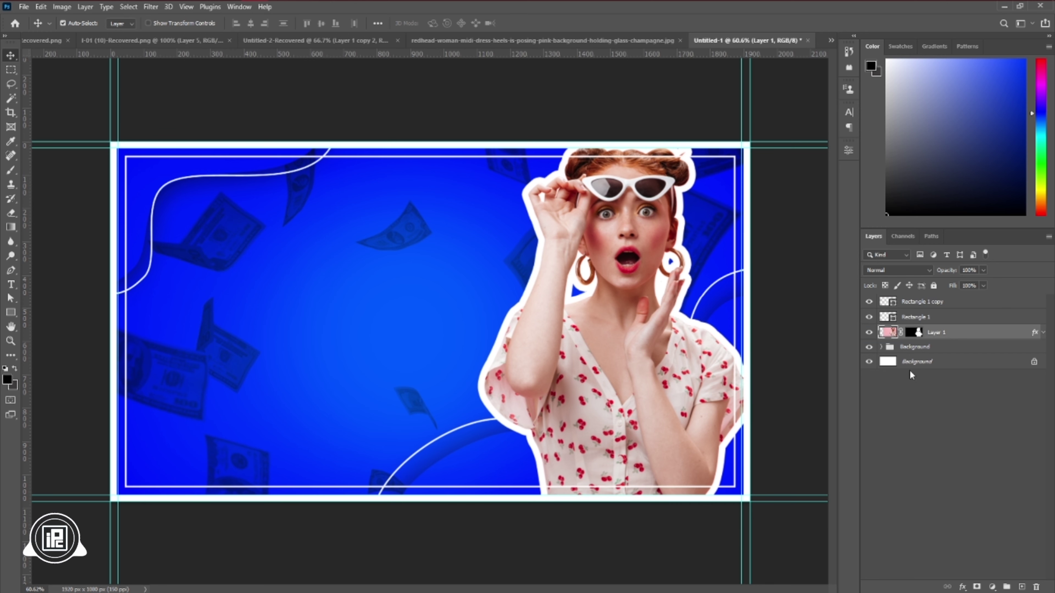
Step: Draw a small rectangular bar on the blue area above the woman's layer, with a white fill and no stroke
left_click(11, 313)
scroll(250, 285, "up", 8)
mouse_move(276, 308)
left_mouse_down()
mouse_move(292, 285)
mouse_move(309, 287)
left_mouse_up()
left_click(722, 276)
left_click(701, 297)
left_click(721, 260)
left_click(696, 318)
Step: Duplicate the white bar and turn the copy crosswise over the original to form a plus sign
key("v")
key("ctrl+t")
left_click_drag(311, 358, 237, 292)
left_click_drag(335, 297, 309, 297)
key("Return")
scroll(258, 311, "down", 8)
scroll(256, 312, "up", 5)
Step: Adjust the two white bars so they cross at their centres as an even plus sign
key("ctrl+t")
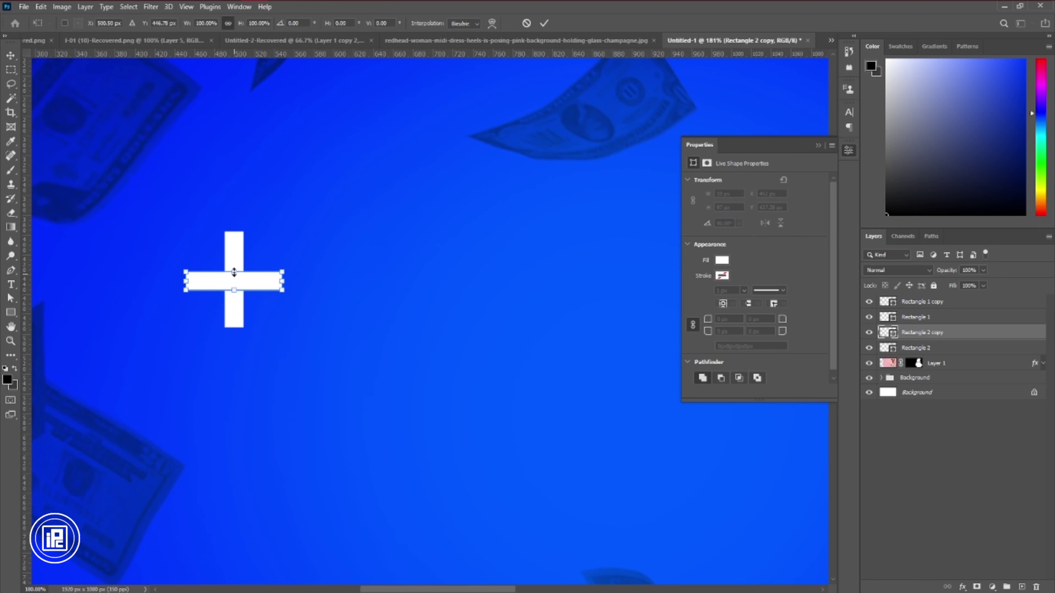
key("Return")
scroll(207, 257, "up", 4)
left_click_drag(235, 274, 294, 279)
left_click(266, 245)
key("ctrl+t")
key("Return")
left_click(1005, 332, "shift")
right_click(1039, 334)
left_click(892, 451)
scroll(257, 291, "down", 8)
scroll(256, 303, "up", 1)
key("ctrl+t")
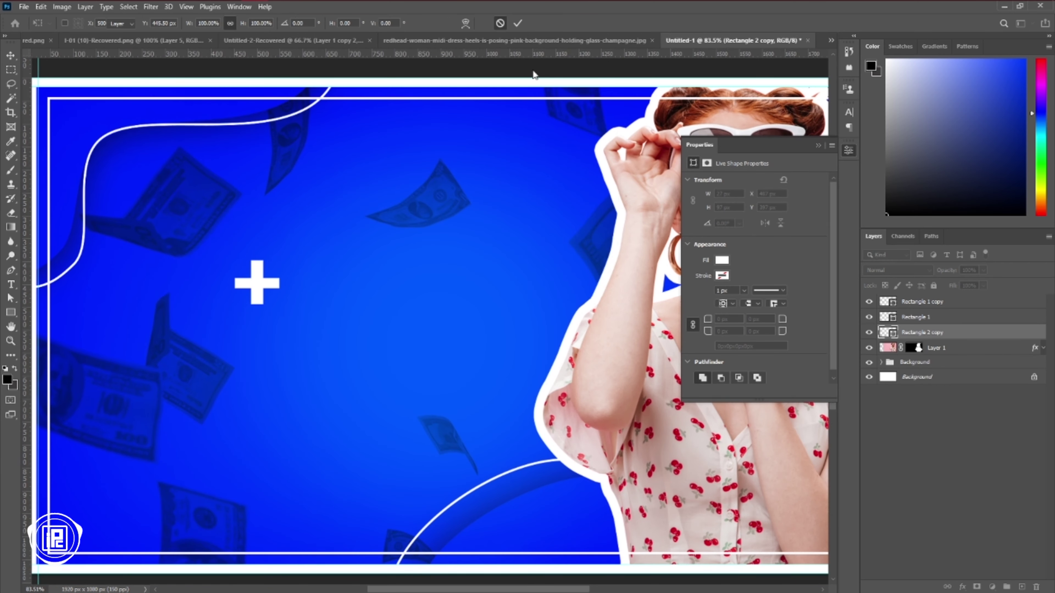
key("Escape")
key("ctrl+z")
Step: Merge the two crossed bars into a single plus shape
left_click(245, 285, "shift")
right_click(975, 335)
left_click(859, 451)
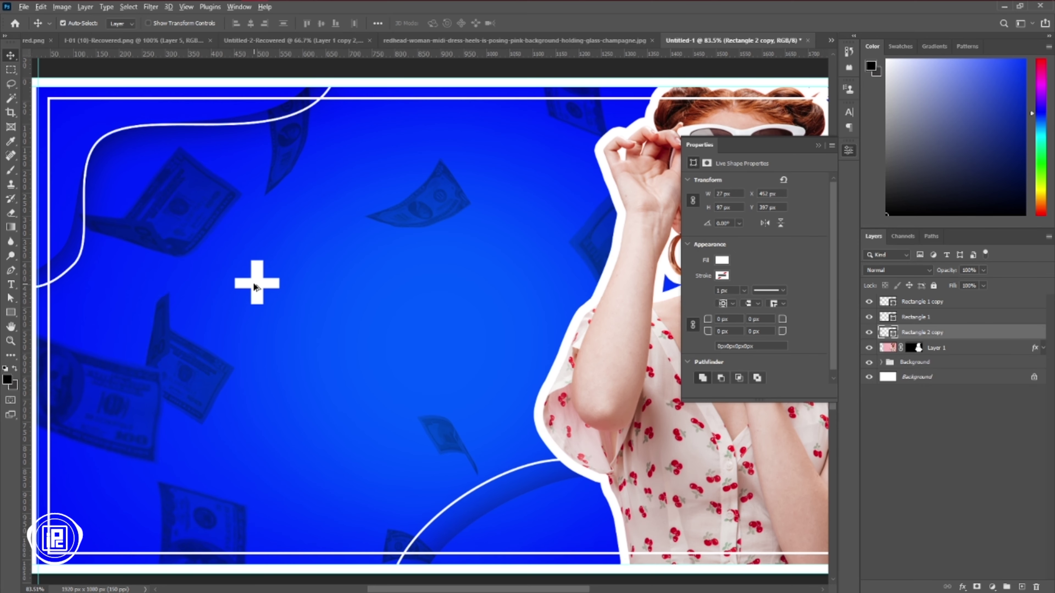
Step: Shrink the plus shape, rotate it into an X mark and move it toward the banner's upper edge
key("ctrl+t")
left_click_drag(279, 304, 262, 288)
left_click_drag(269, 295, 260, 154)
key("Return")
key("ctrl+t")
left_click(519, 24)
left_click(352, 206)
scroll(352, 204, "up", 3)
Step: Place copies of the X mark near the banner's upper-left corner, lower-left corner, top middle and right edge
left_click(929, 319)
left_click(929, 304)
scroll(260, 154, "down", 3)
left_click_drag(201, 212, 395, 212)
left_click(644, 241, "alt")
key("ctrl+z")
scroll(396, 212, "up", 3)
Step: Resize the top-middle X mark and place two more copies in the lower middle of the banner beside the woman
key("ctrl+t")
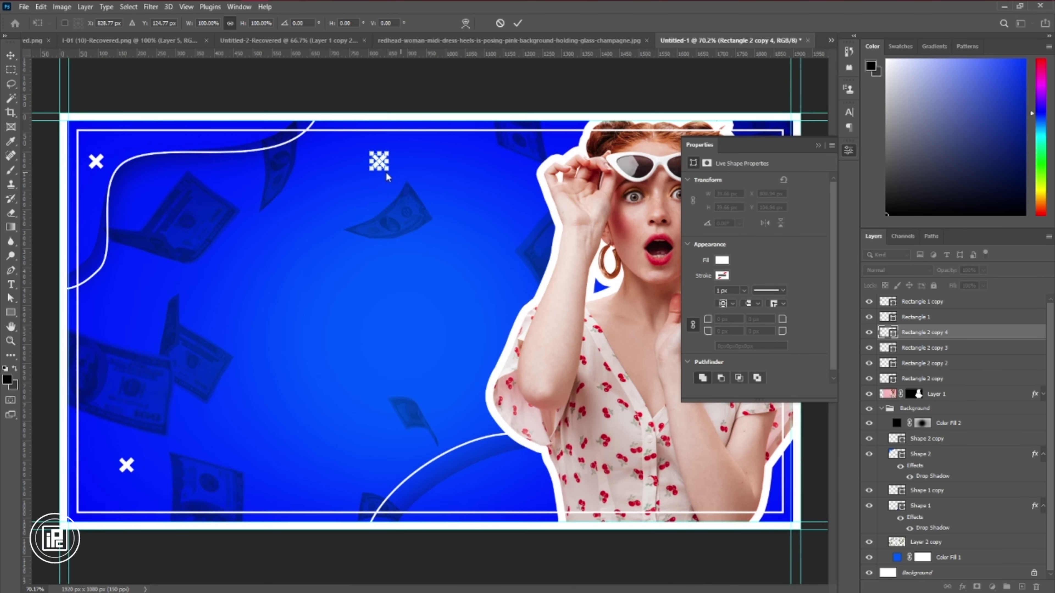
left_click_drag(387, 173, 361, 356)
key("Return")
scroll(408, 166, "down", 3)
left_click_drag(362, 356, 428, 369)
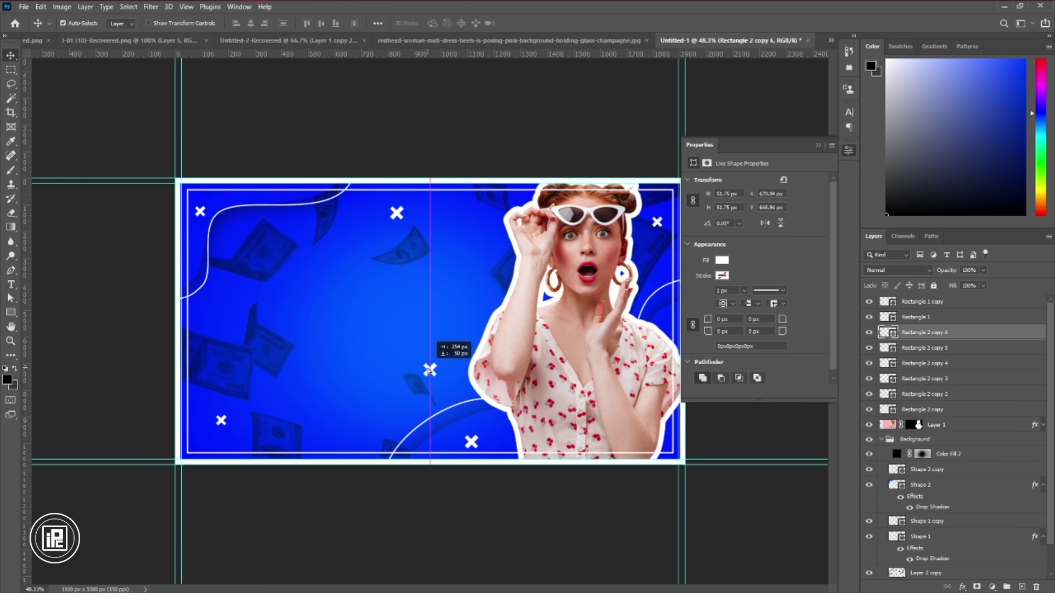
Step: Draw an open right-pointing chevron about 29 by 57 px with the Pen tool near the small lower dollar bill
left_click(11, 271)
scroll(289, 369, "up", 6)
left_click(427, 404)
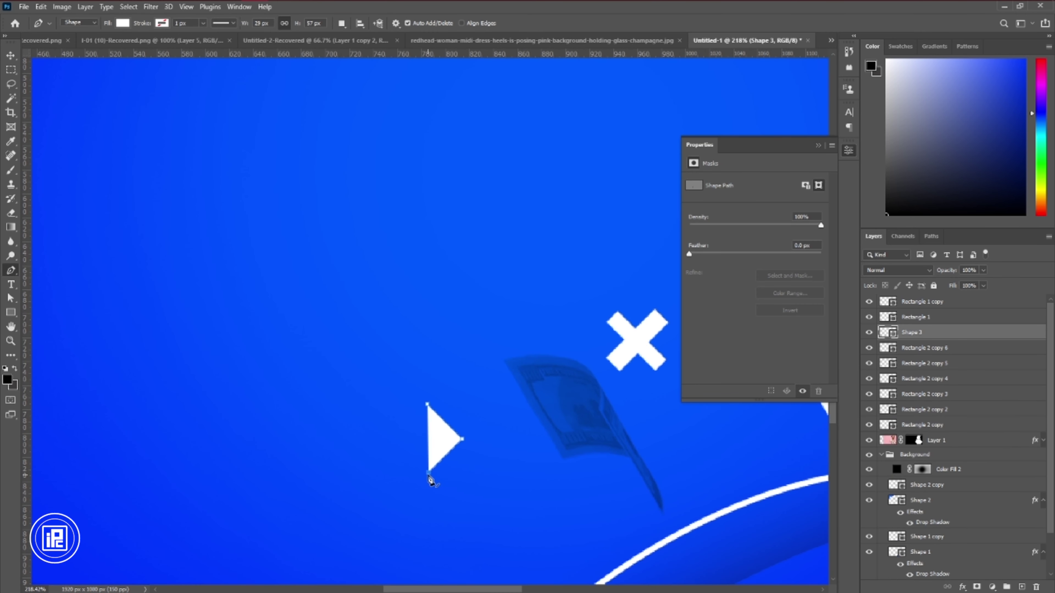
Step: Remove the chevron's fill and give it a white stroke 4 px wide
left_click(9, 54)
left_click(10, 312)
left_click(122, 23)
left_click(57, 44)
left_click(162, 23)
left_click(92, 80)
left_click(162, 25)
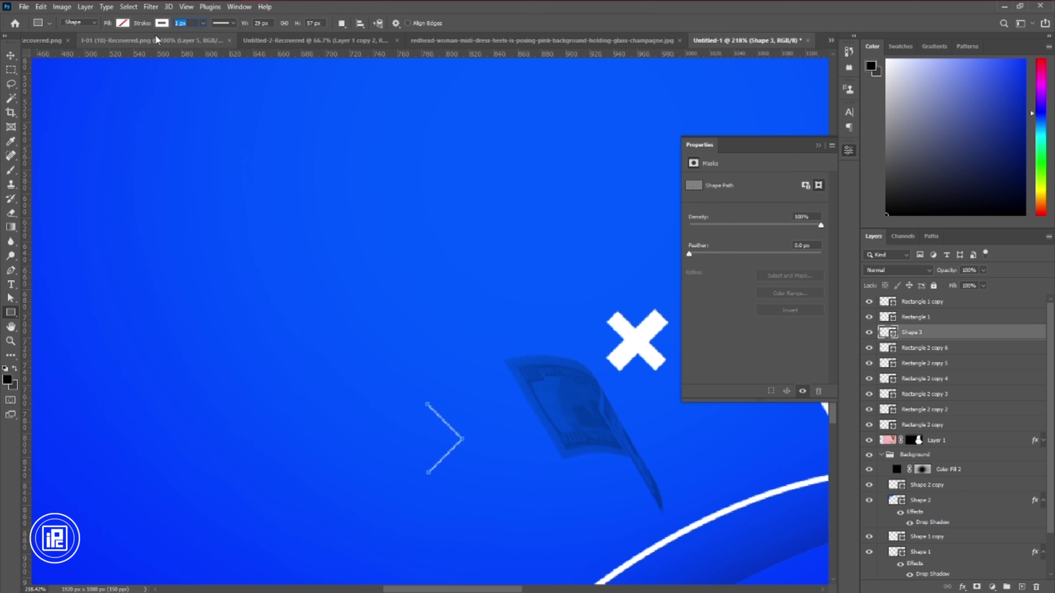
type("4")
key("Return")
Step: Duplicate the chevron sideways into a row of four evenly spaced chevrons
key("v")
left_click_drag(460, 437, 626, 438, "alt")
scroll(502, 437, "up", 3)
Step: Select all four chevrons and merge them into a single shape
left_click(559, 431, "shift")
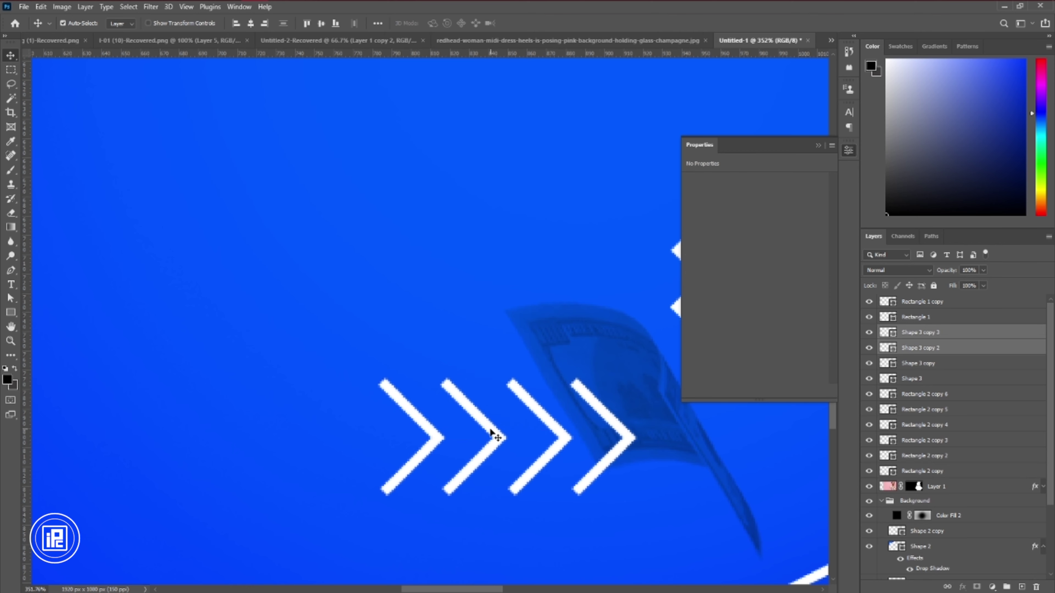
left_click(490, 430, "shift")
left_click(432, 433, "shift")
right_click(962, 370)
left_click(872, 454)
key("ctrl+z")
right_click(982, 362)
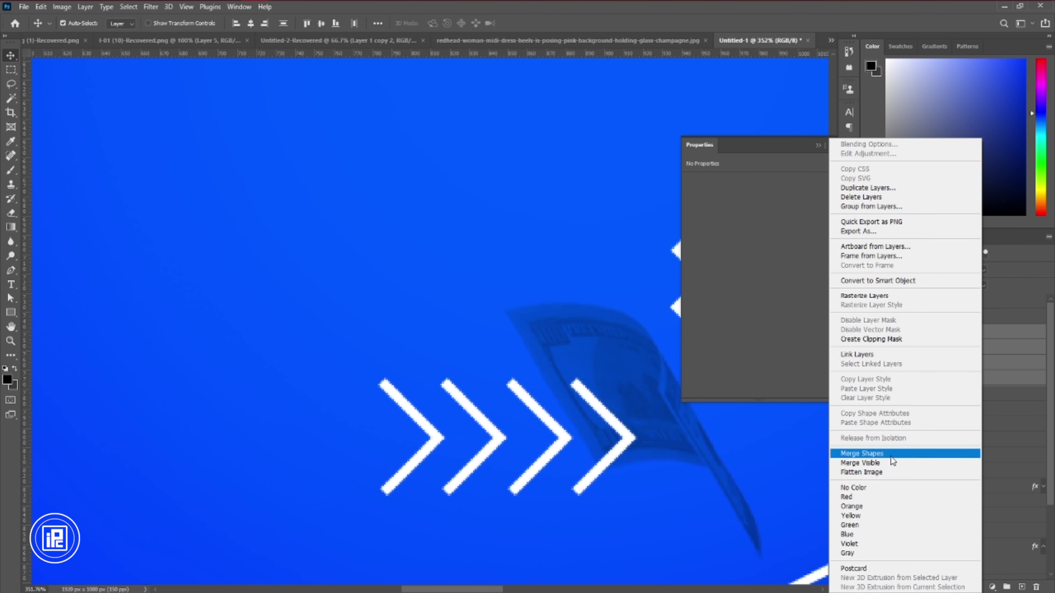
left_click(892, 453)
Step: Scale the merged chevron row down and place it near the banner's lower-left X mark
key("ctrl+0")
key("ctrl+t")
left_click_drag(384, 413, 171, 474)
scroll(412, 439, "up", 5)
left_click(525, 24)
scroll(416, 409, "down", 6)
key("ctrl+t")
left_click(525, 23)
Step: Place copies of the chevron row above the woman's raised hand and beside the banner's right edge
scroll(175, 467, "up", 6)
left_click_drag(145, 509, 695, 255)
scroll(188, 433, "down", 7)
left_click(848, 151)
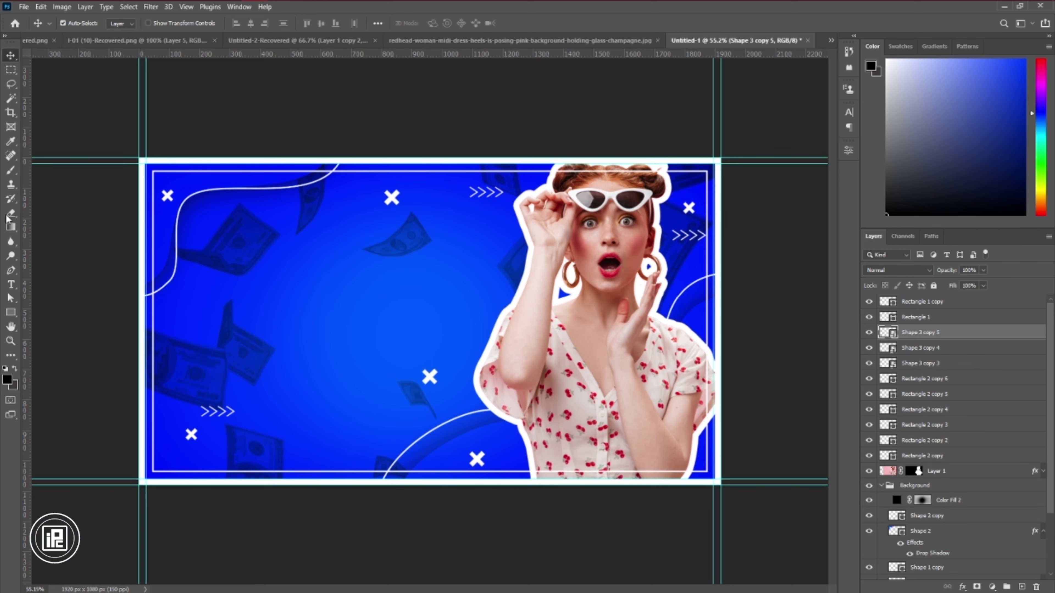
Step: Draw a circle about 14.5 px wide in the banner's lower area, with a white fill and no stroke
right_click(11, 312)
left_click(41, 334)
left_click_drag(314, 427, 320, 433)
scroll(320, 434, "up", 6)
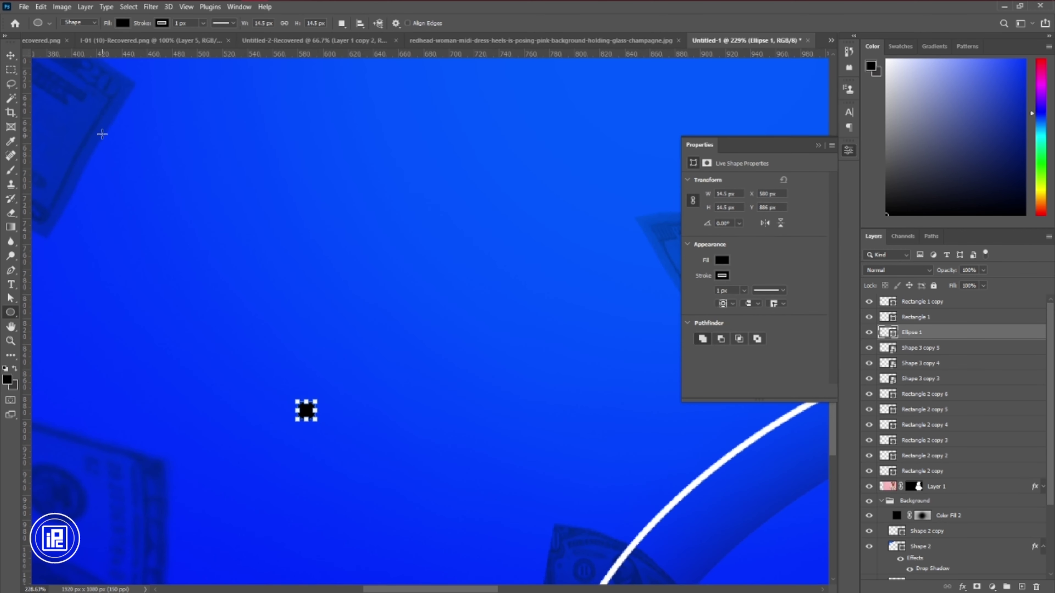
left_click(162, 23)
left_click(93, 44)
left_click(122, 23)
left_click(52, 82)
Step: Duplicate the white dot repeatedly into a row of evenly spaced dots
left_click(10, 55)
scroll(233, 434, "up", 3)
scroll(340, 370, "down", 3)
mouse_move(334, 394)
left_mouse_down("alt")
mouse_move(424, 394)
mouse_move(416, 413)
mouse_move(449, 459)
left_mouse_up("alt")
scroll(366, 393, "down", 6)
Step: Select all the dots in the row and merge them into one shape
left_click(411, 394, "shift")
left_click(396, 394, "shift")
left_click(380, 394, "shift")
left_click(365, 394, "shift")
left_click(351, 394, "shift")
scroll(390, 396, "up", 7)
left_click(933, 498, "shift")
right_click(929, 503)
left_click(889, 456)
Step: Merge the stacked dot rows into a single staggered dot pattern
left_click(448, 412, "shift")
right_click(960, 345)
left_click(889, 454)
Step: Scale the merged dot pattern down to about 100 by 46 px
scroll(319, 452, "down", 10)
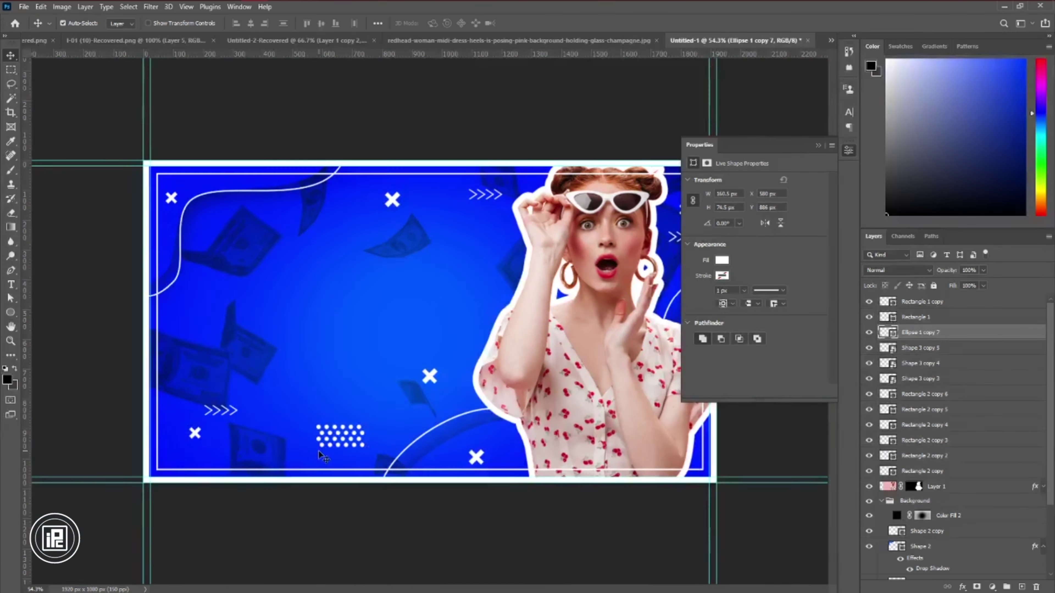
key("ctrl+t")
scroll(318, 453, "up", 6)
left_click_drag(350, 485, 319, 485)
left_click(544, 23)
scroll(332, 440, "down", 5)
Step: Copy the dot pattern to the banner's lower-left corner and move the original to the upper-right corner
left_click_drag(326, 441, 168, 463, "alt")
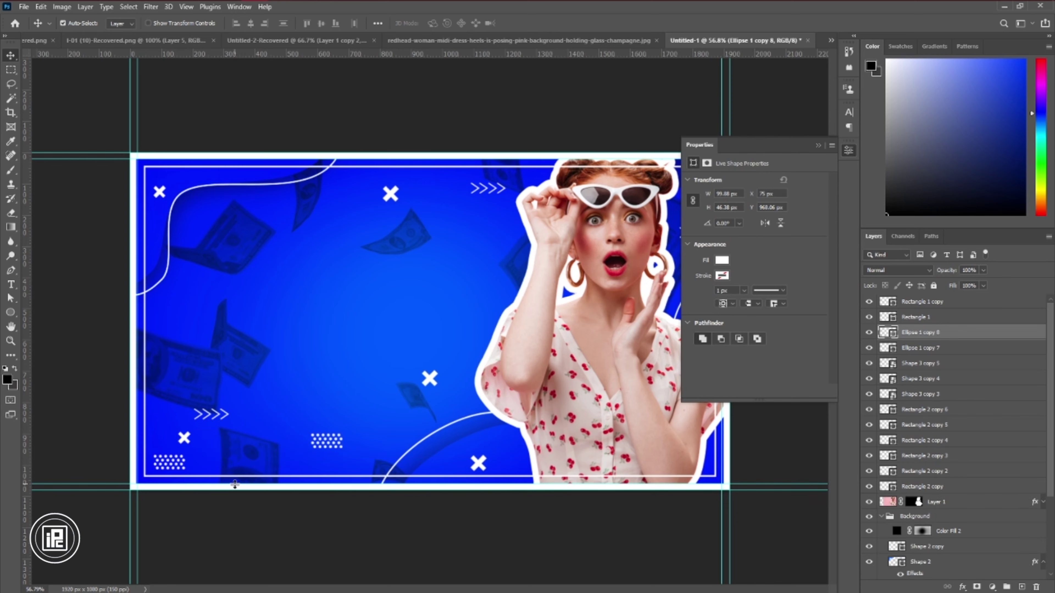
left_click(818, 146)
key("ctrl+z")
left_click_drag(315, 439, 697, 177)
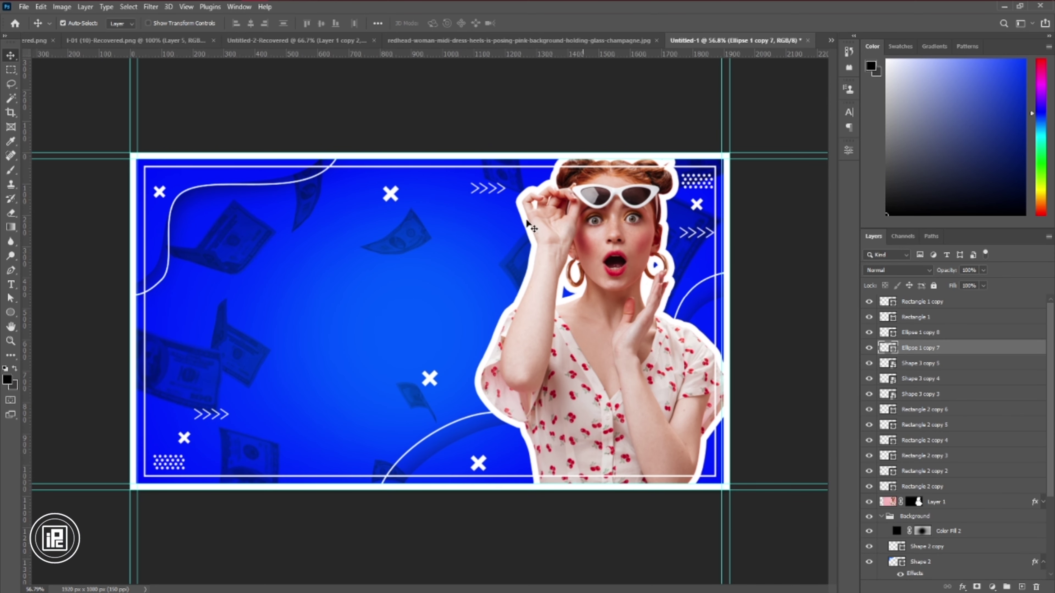
Step: Add two white 12 pt Montserrat Bold Italic all-caps text layers reading BUSINESS YOUTUBE and, beneath it, THUMBNAIL
left_click(10, 285)
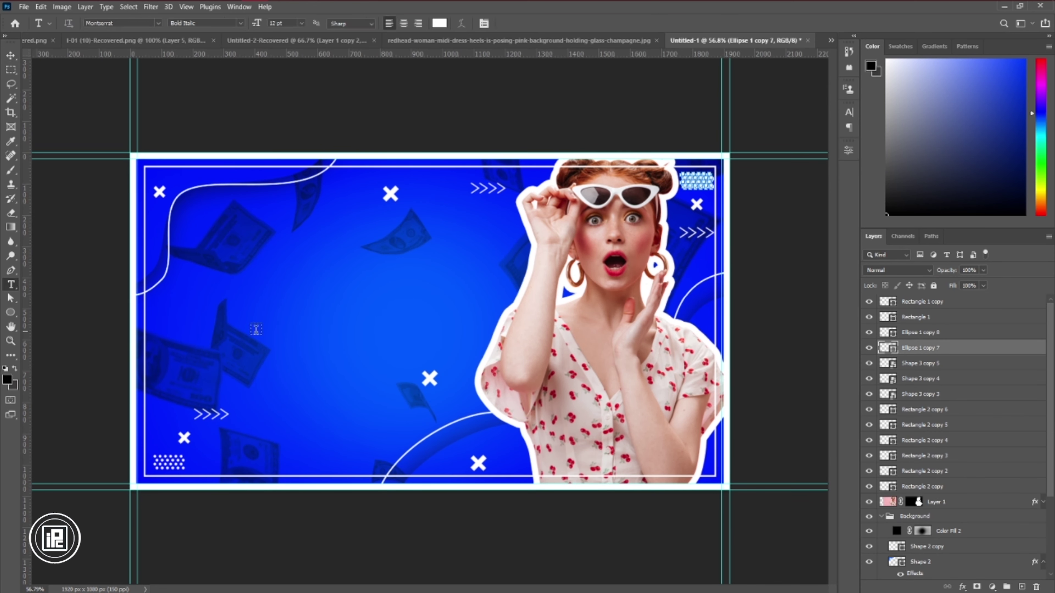
left_click(212, 294)
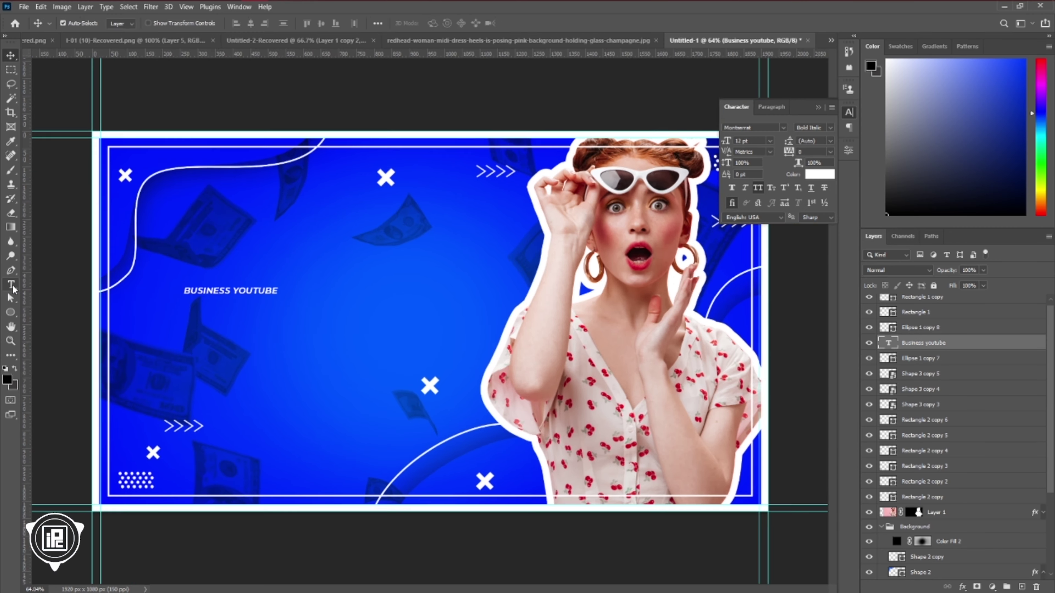
type("THUMBNAIL")
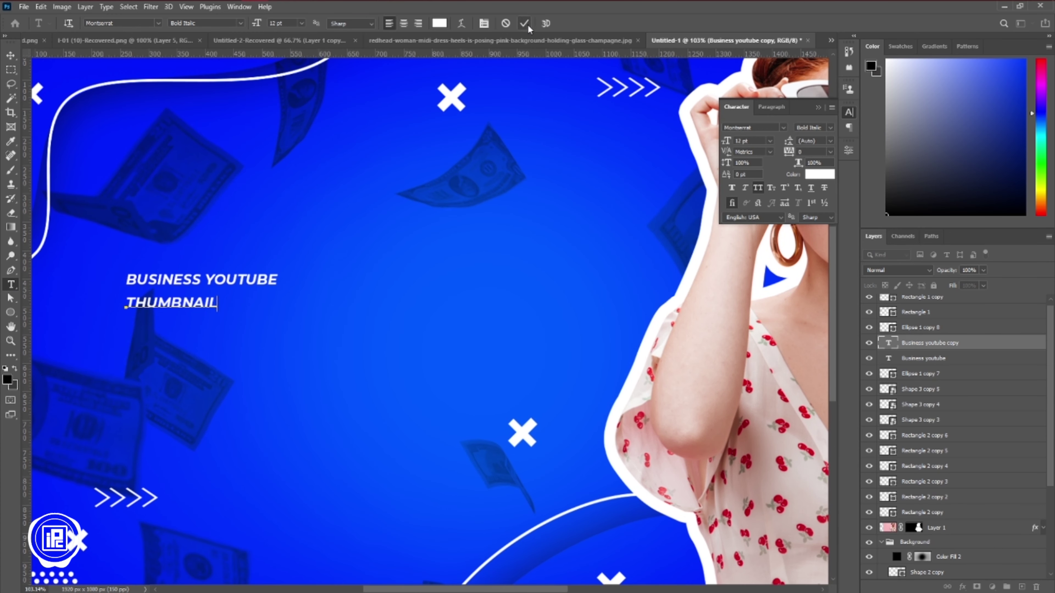
left_click(524, 24)
Step: Enlarge THUMBNAIL to 19.93 pt to match the width of BUSINESS YOUTUBE, and nudge it into place below that line
key("ctrl+t")
left_click_drag(217, 303, 251, 330)
key("Down")
key("Down")
key("Down")
key("Down")
key("Up")
key("Up")
key("Up")
left_click(545, 24)
Step: Replace the text of the lower THUMBNAIL copy with DESIGN IN PHOTOSHOP
double_click(251, 331)
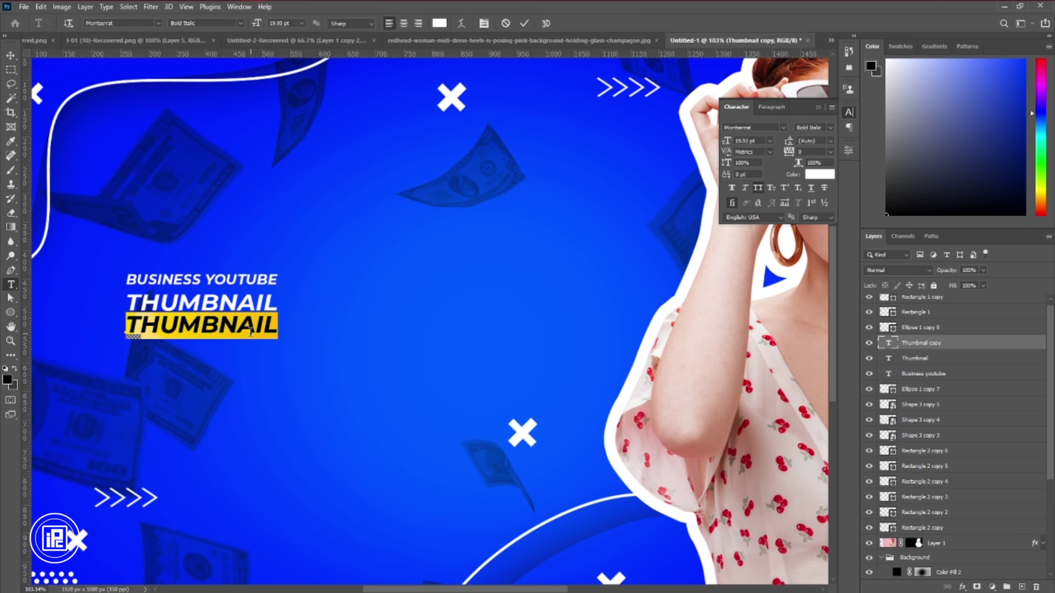
type("DESIGN IN PHOTOSHOP")
left_click(498, 130)
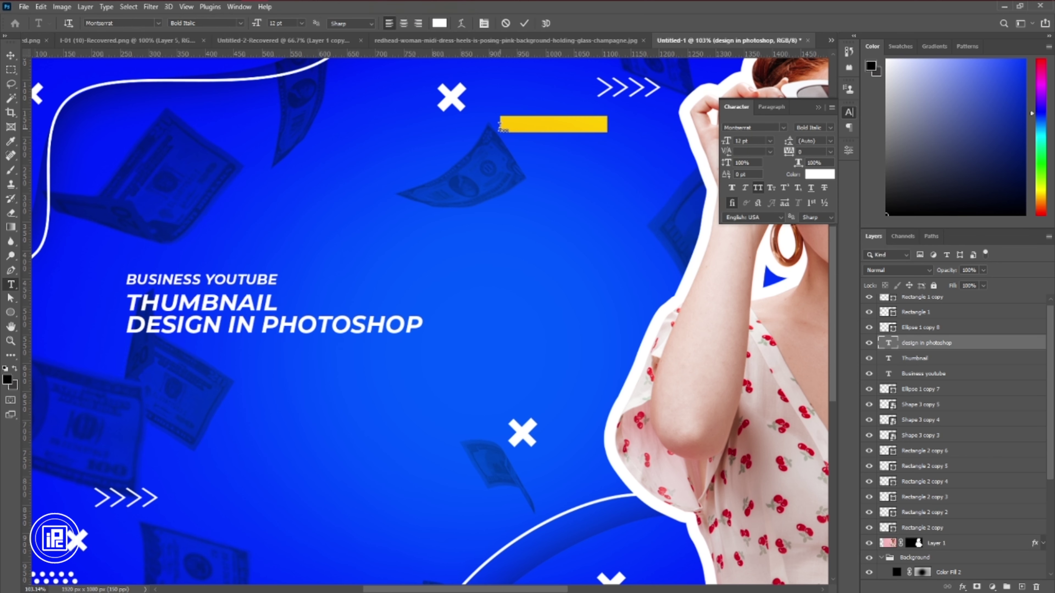
left_click(506, 23)
Step: Scale the DESIGN IN PHOTOSHOP line to 50.98% so its width matches the two lines above
left_click(10, 55)
key("ctrl+t")
left_click_drag(422, 325, 507, 402)
scroll(231, 353, "up", 4)
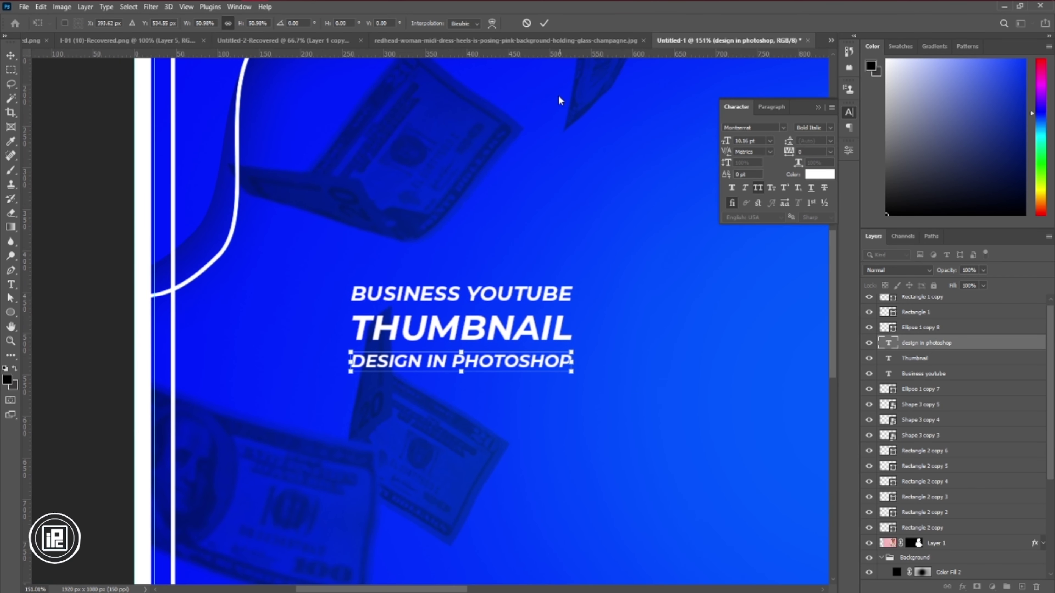
left_click(543, 23)
Step: Fine-tune the vertical spacing of THUMBNAIL and DESIGN IN PHOTOSHOP, and select all three text layers
left_click_drag(499, 363, 499, 360)
left_click_drag(495, 337, 495, 336)
scroll(494, 341, "down", 4)
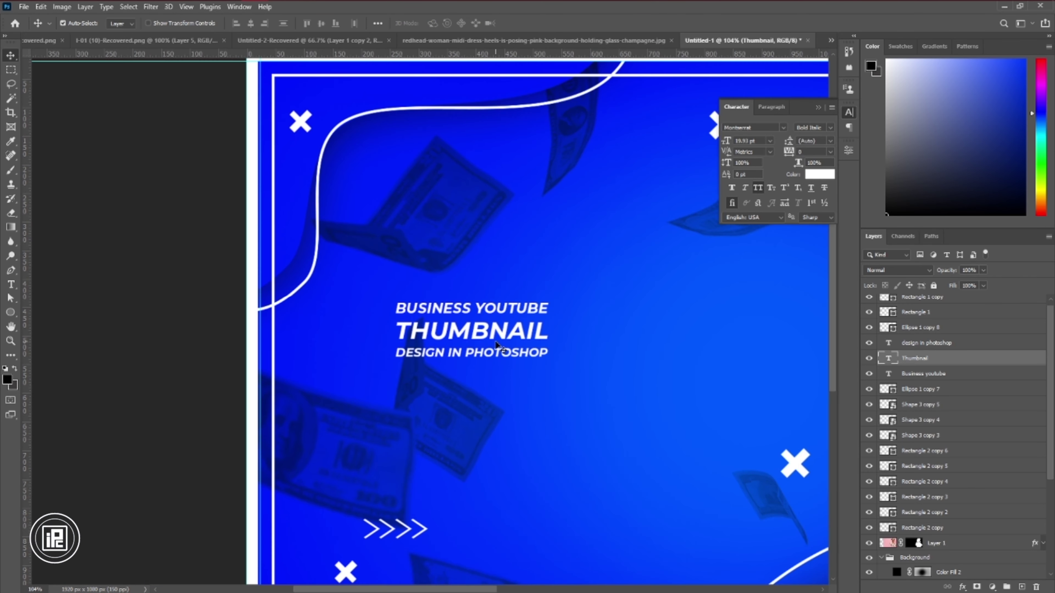
left_click(935, 342, "shift")
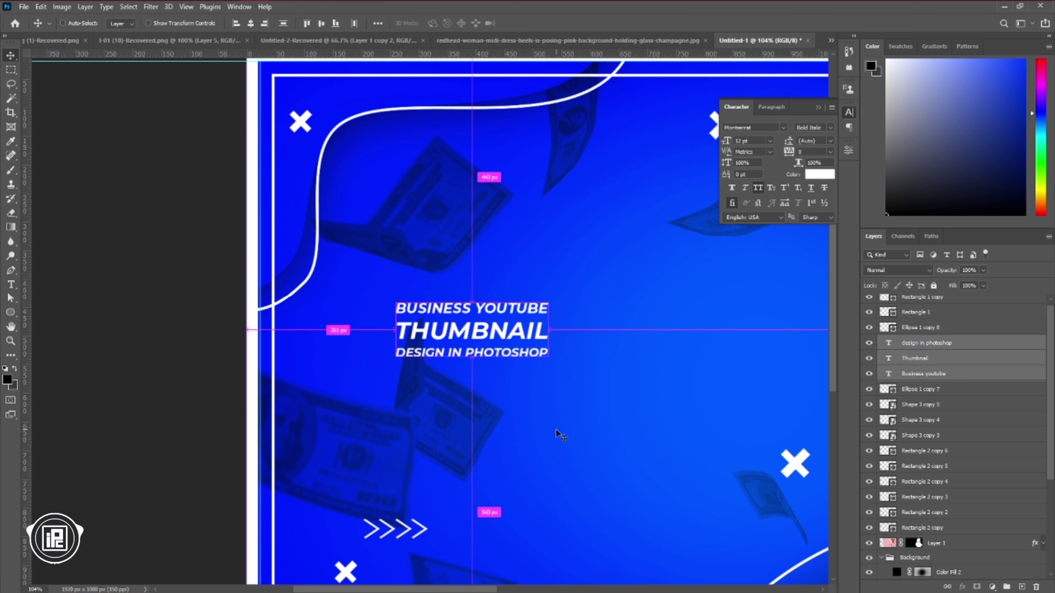
Step: Scale the three text lines together to about 324% and place them in the open blue area beside the woman
key("ctrl+t")
scroll(519, 371, "down", 5)
key("alt+space")
key("Escape")
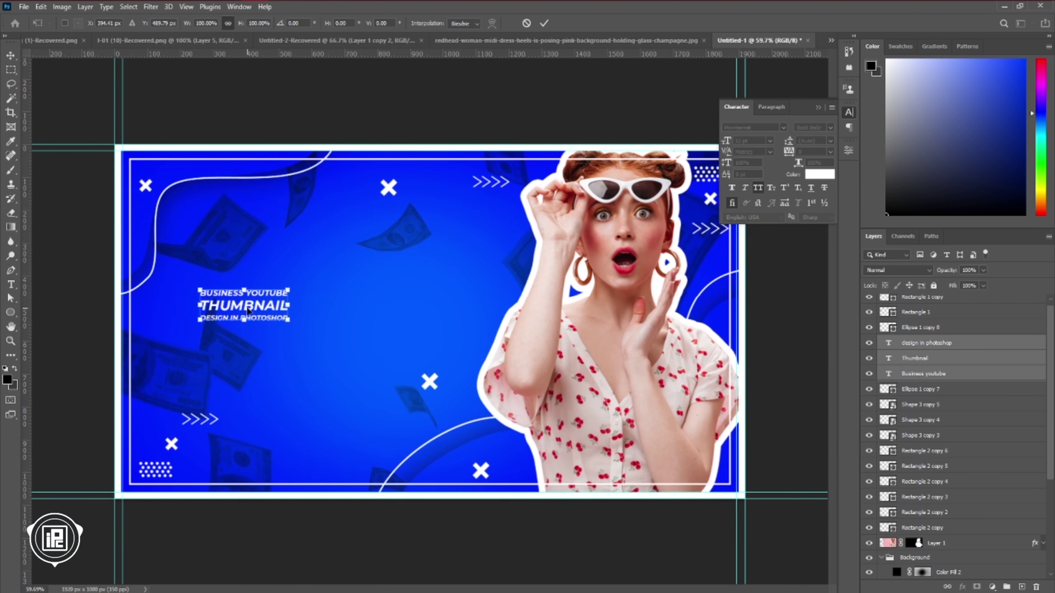
scroll(248, 306, "up", 2)
left_click_drag(258, 320, 482, 399)
left_click_drag(488, 281, 494, 270)
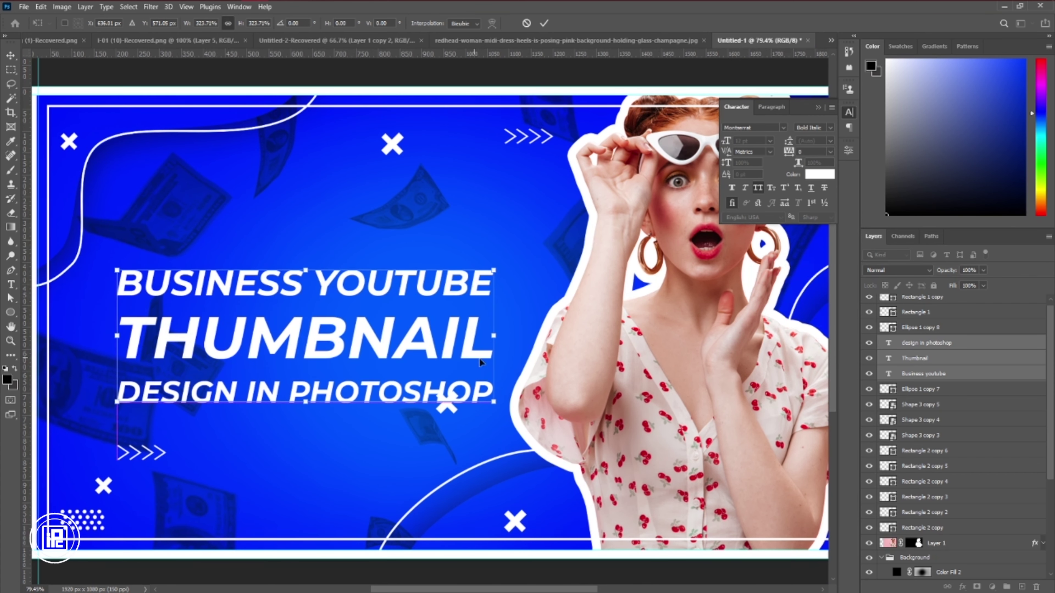
Step: Skew the text block vertically by about -10° so it rises toward the woman, widen it slightly and move it up
left_click_drag(502, 338, 514, 272)
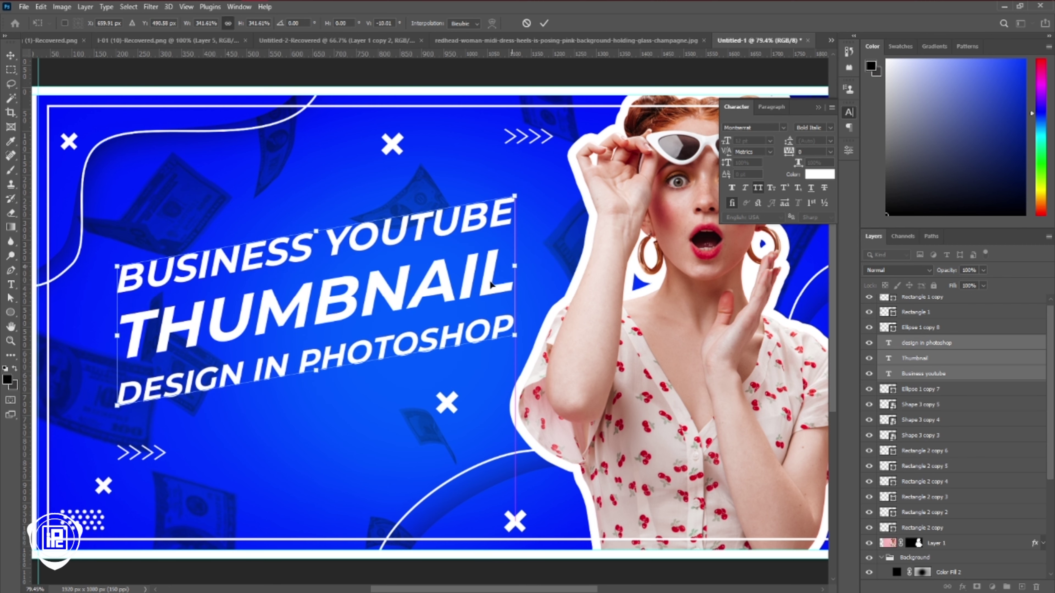
left_click_drag(116, 335, 95, 335)
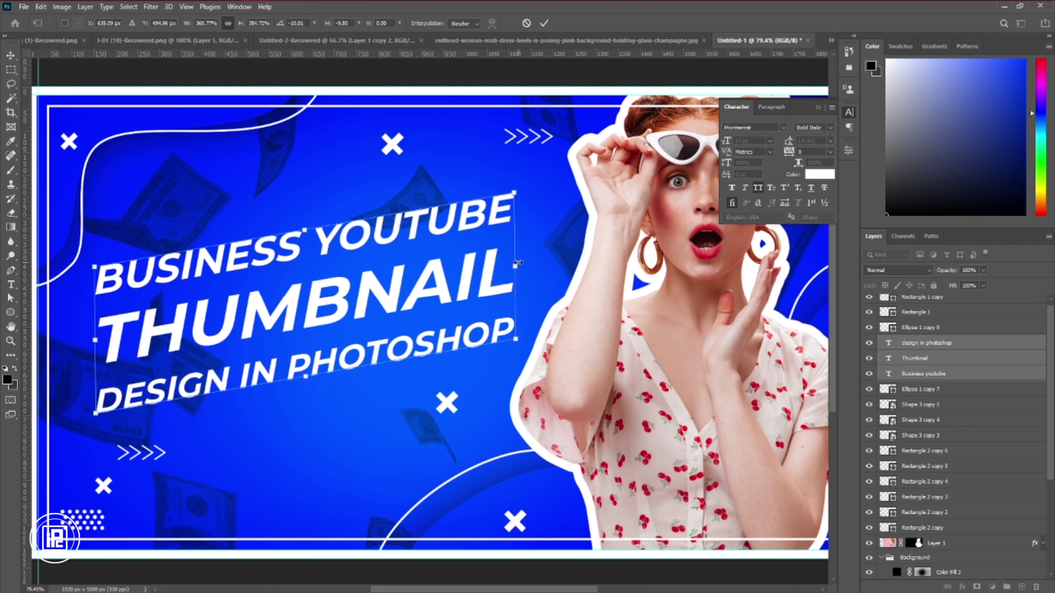
left_click_drag(515, 266, 533, 265)
left_click_drag(465, 287, 464, 261)
left_click(544, 23)
Step: Set the font style of THUMBNAIL to Black Italic and of BUSINESS YOUTUBE to ExtraBold Italic
left_click(539, 224)
left_click(515, 266)
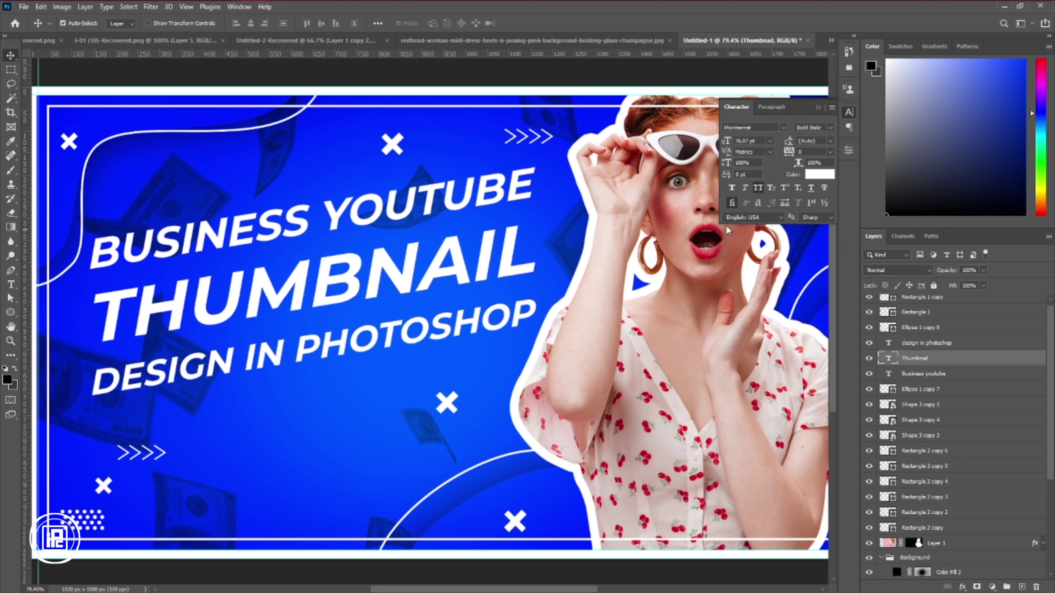
left_click(830, 129)
left_click(825, 278)
left_click(477, 203)
left_click(830, 128)
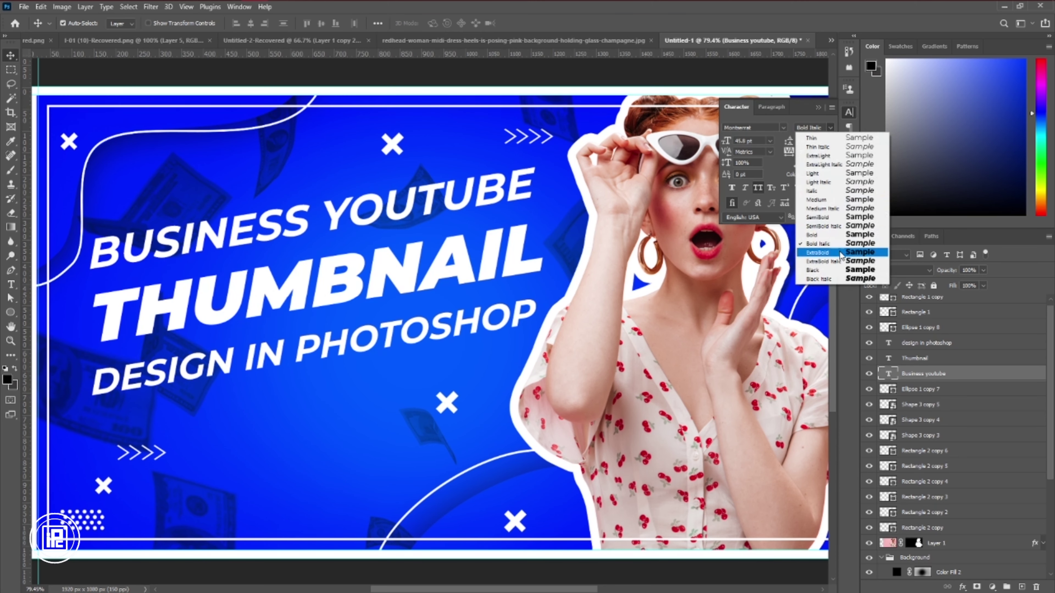
left_click(826, 260)
scroll(314, 362, "down", 1)
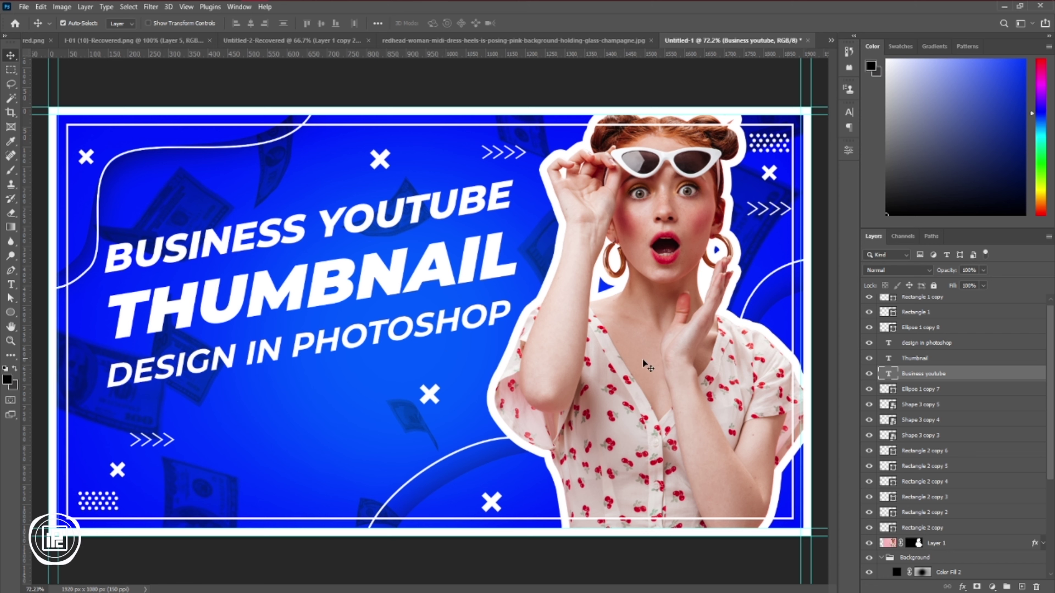
Step: Move the three text layers to the top of the layer stack, and group the frame and decorative shape layers as Elements
left_click(926, 343, "shift")
left_click_drag(926, 343, 942, 296)
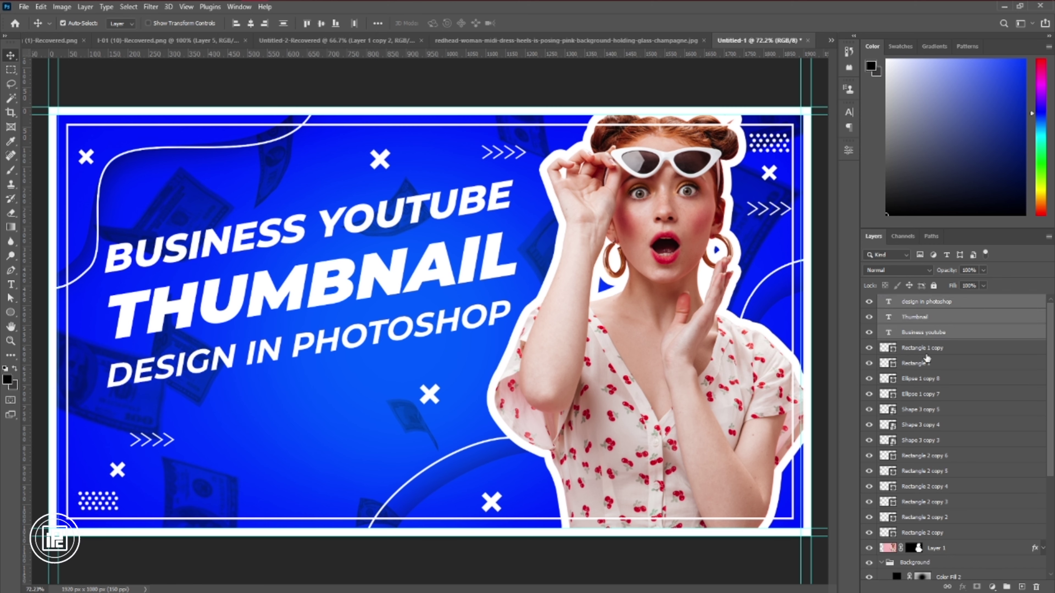
left_click(925, 351)
left_click(938, 534, "shift")
key("ctrl+g")
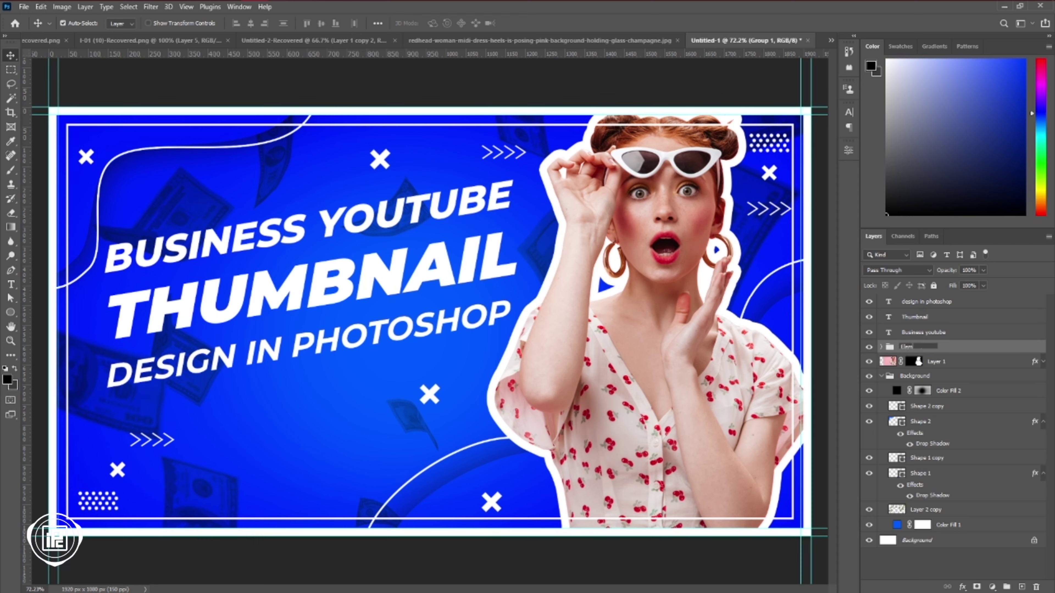
left_click(909, 348)
type("Elements")
key("Return")
Step: Add a Gradient Overlay to the BUSINESS YOUTUBE layer and change its first color stop to yellow
left_click(926, 332)
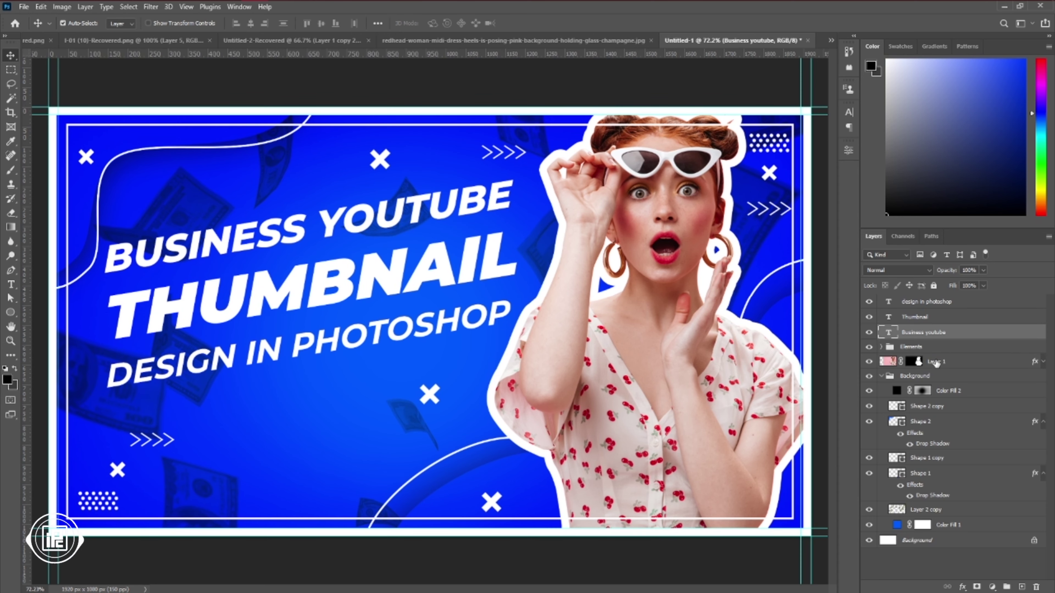
double_click(983, 331)
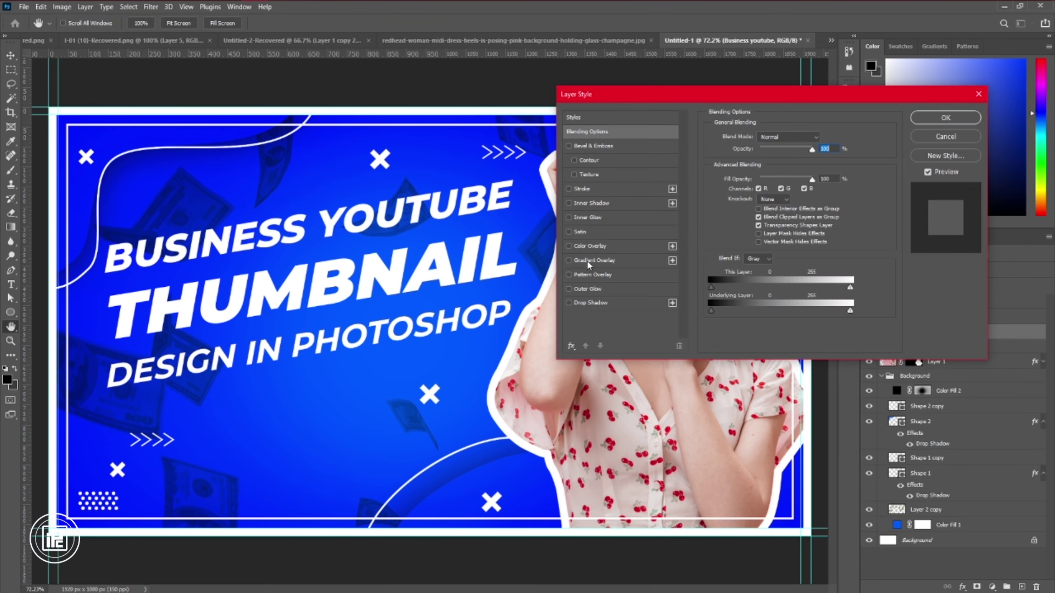
left_click(589, 261)
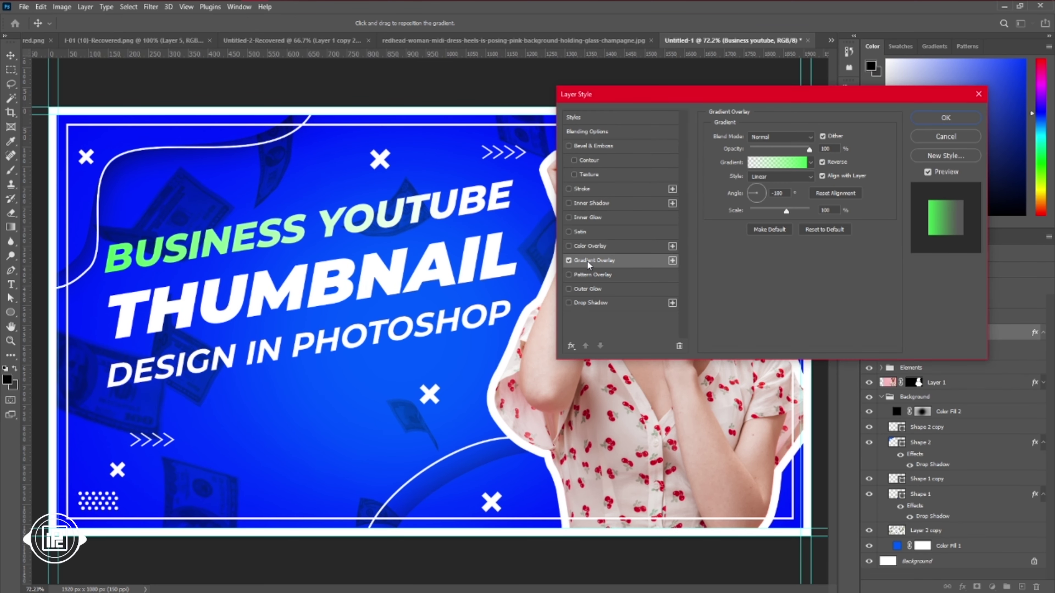
left_click(768, 165)
double_click(551, 300)
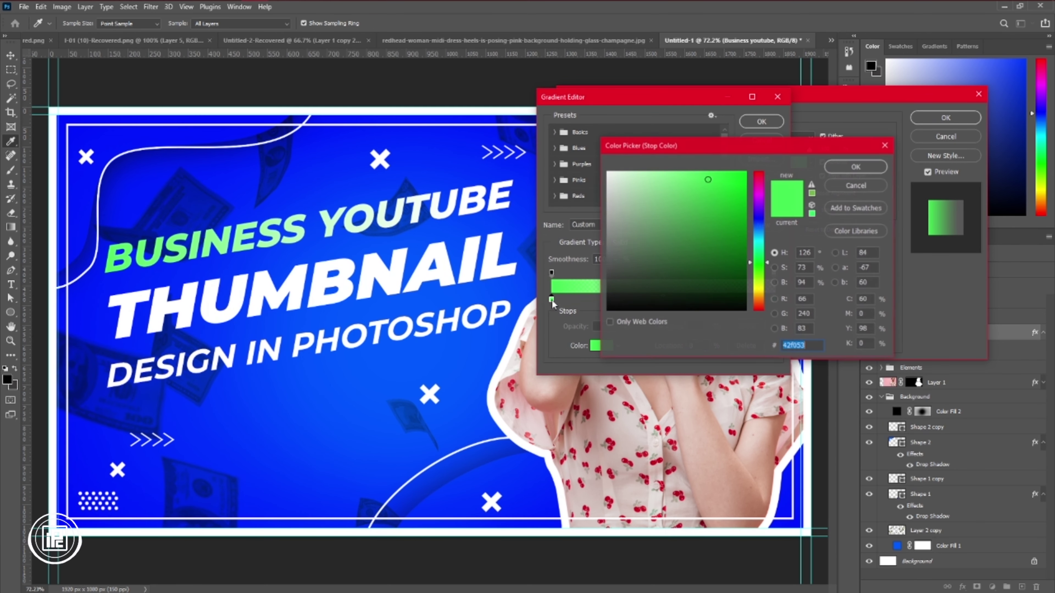
left_click(740, 170)
left_click(758, 291)
left_click(855, 167)
Step: Change the end color stop of the BUSINESS YOUTUBE gradient to a deep orange
double_click(776, 300)
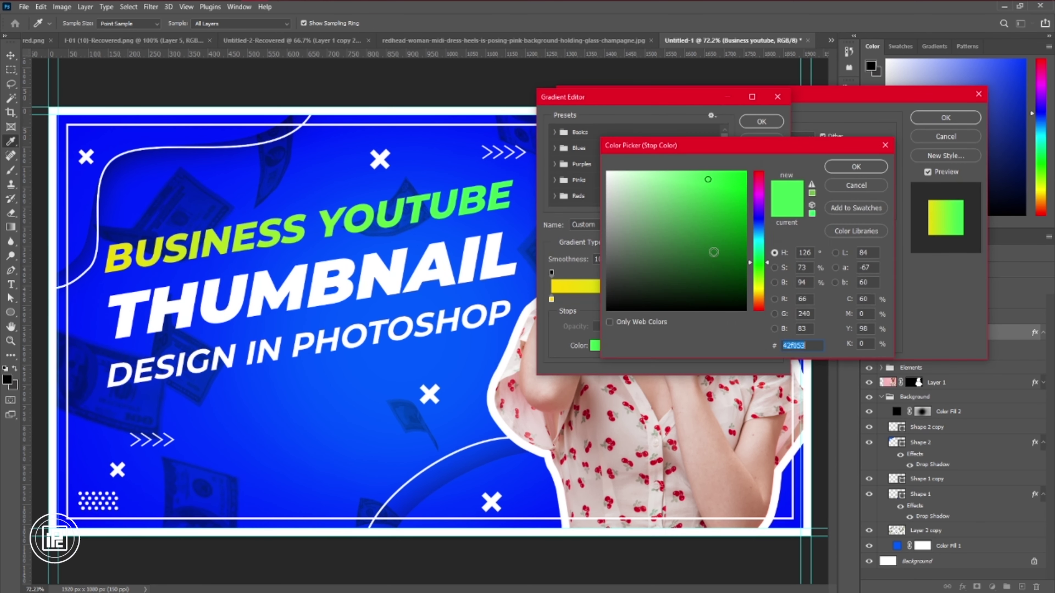
left_click_drag(759, 265, 759, 300)
left_click(856, 166)
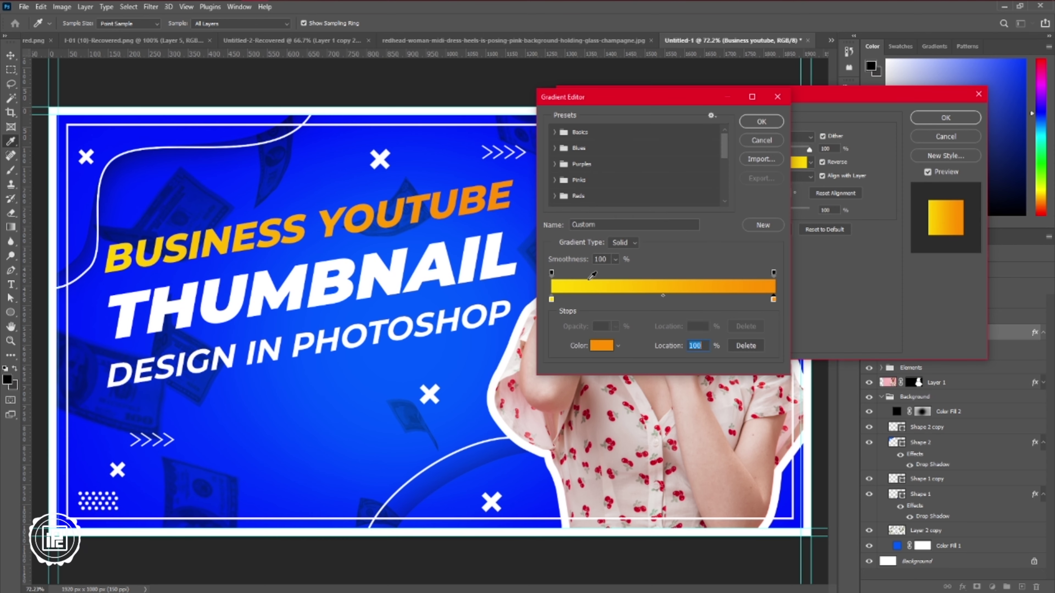
double_click(773, 300)
left_click(759, 301)
left_click(850, 166)
left_click(765, 127)
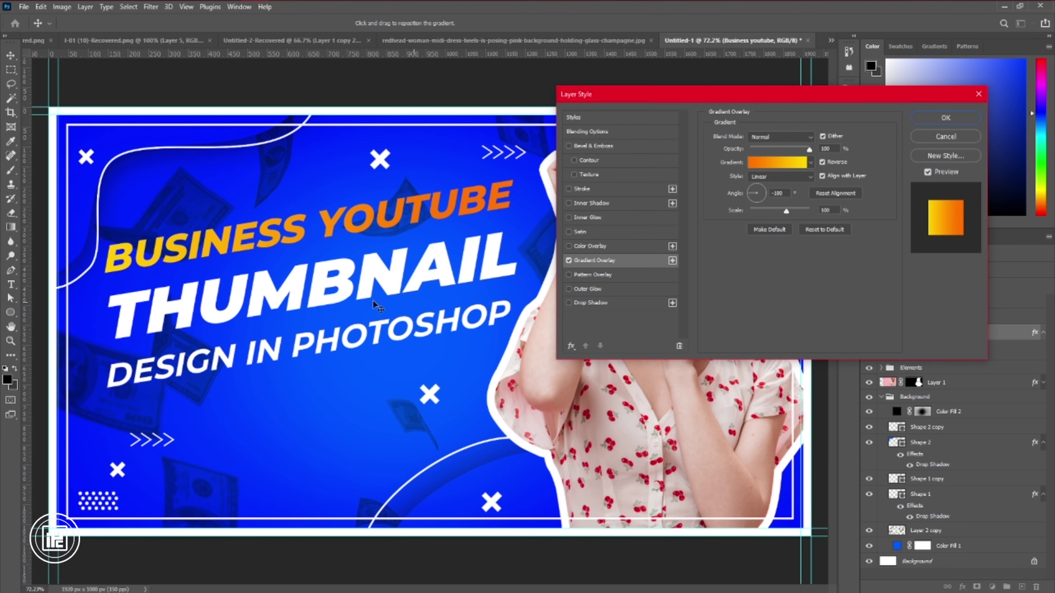
Step: Set the BUSINESS YOUTUBE gradient overlay to a 102° angle and 36% scale
mouse_move(749, 193)
left_mouse_down()
mouse_move(756, 186)
mouse_move(758, 211)
left_mouse_up()
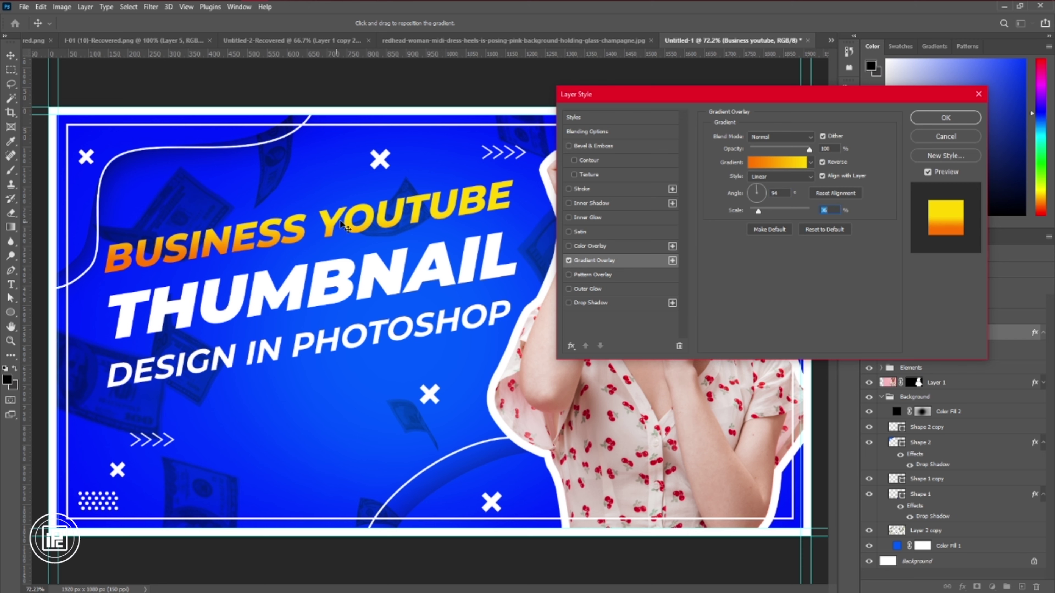
left_click(755, 189)
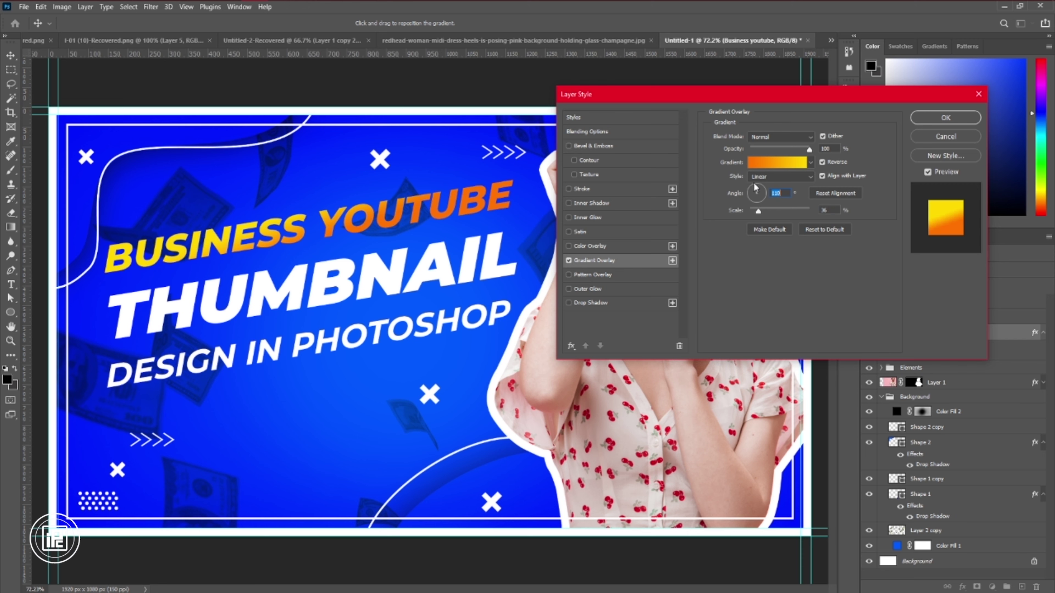
left_click(756, 188)
Step: Refine the gradient stops of BUSINESS YOUTUBE to a purer bright yellow and orange #ff6c00
left_click(776, 162)
double_click(551, 299)
left_click_drag(761, 294, 759, 302)
left_click(856, 166)
double_click(772, 299)
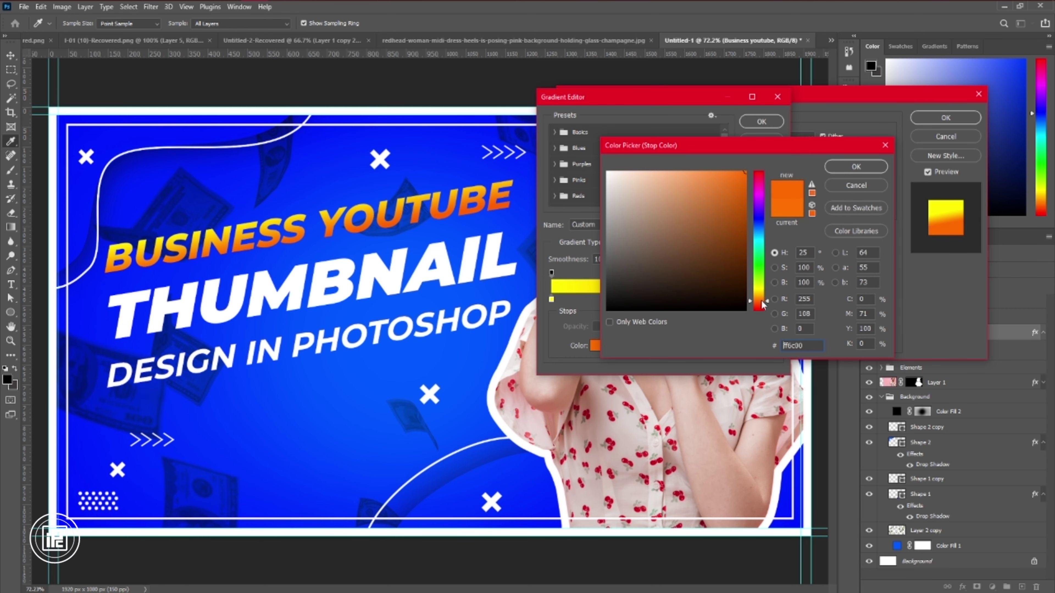
left_click(856, 166)
left_click(764, 123)
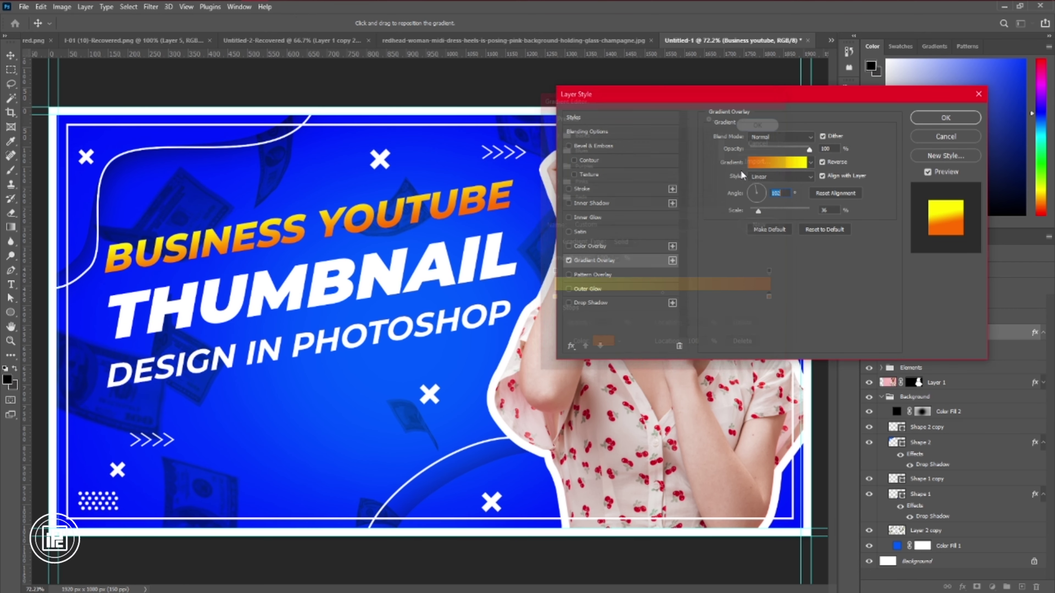
Step: Add a 10 px white outside stroke and a Stroke Emboss bevel with 105% depth, 10 px size and 16 px soften
left_click(584, 189)
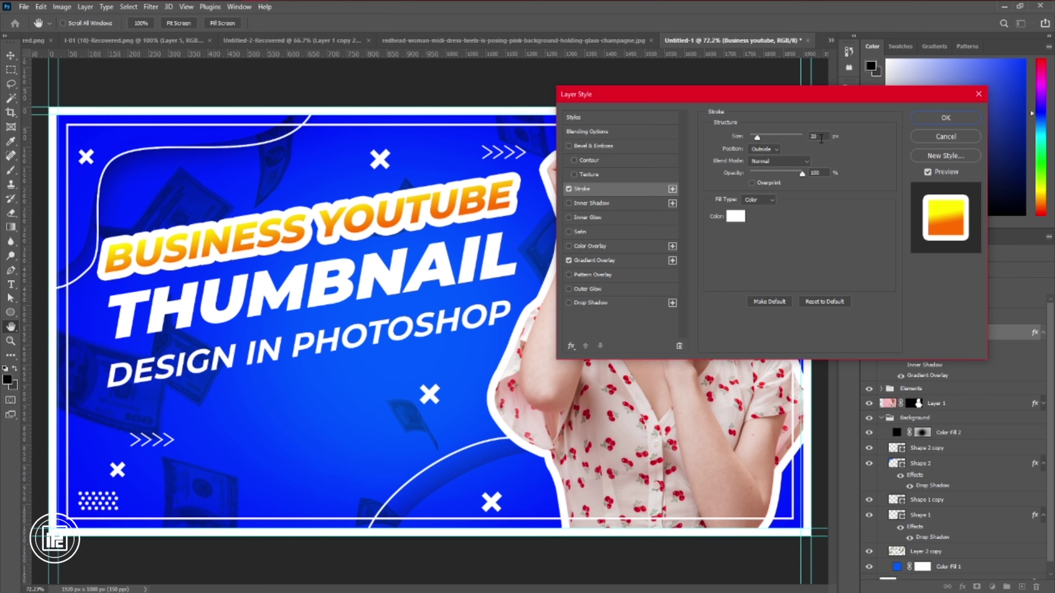
type("10")
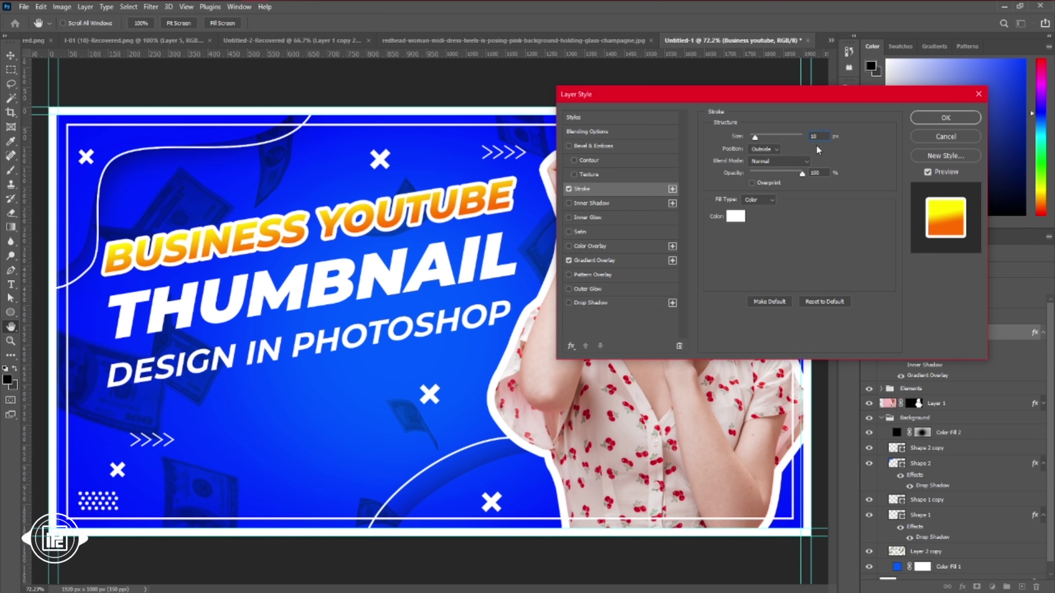
left_click(593, 149)
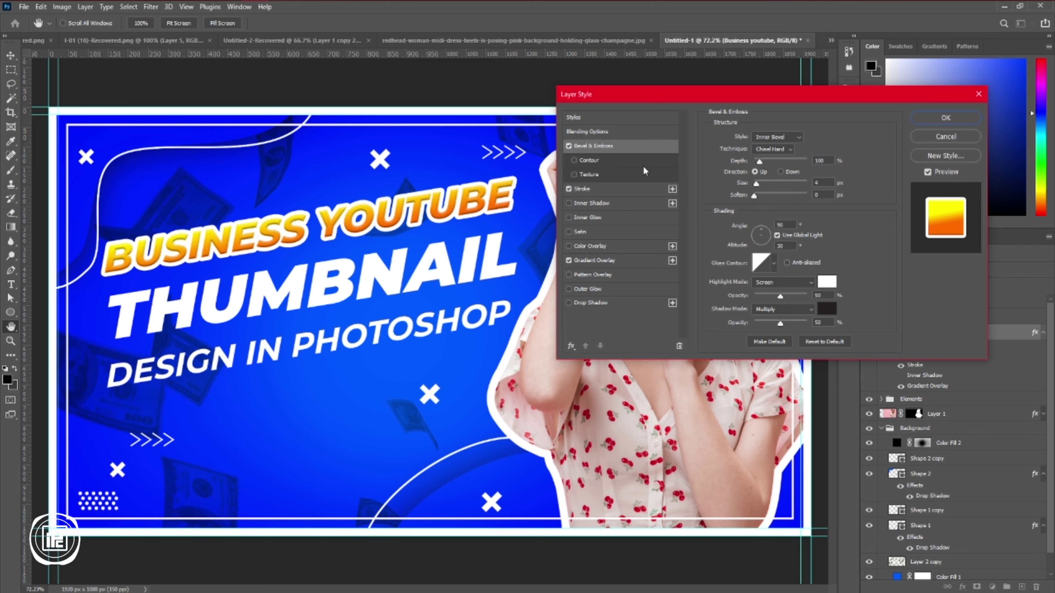
left_click(769, 140)
left_click(770, 183)
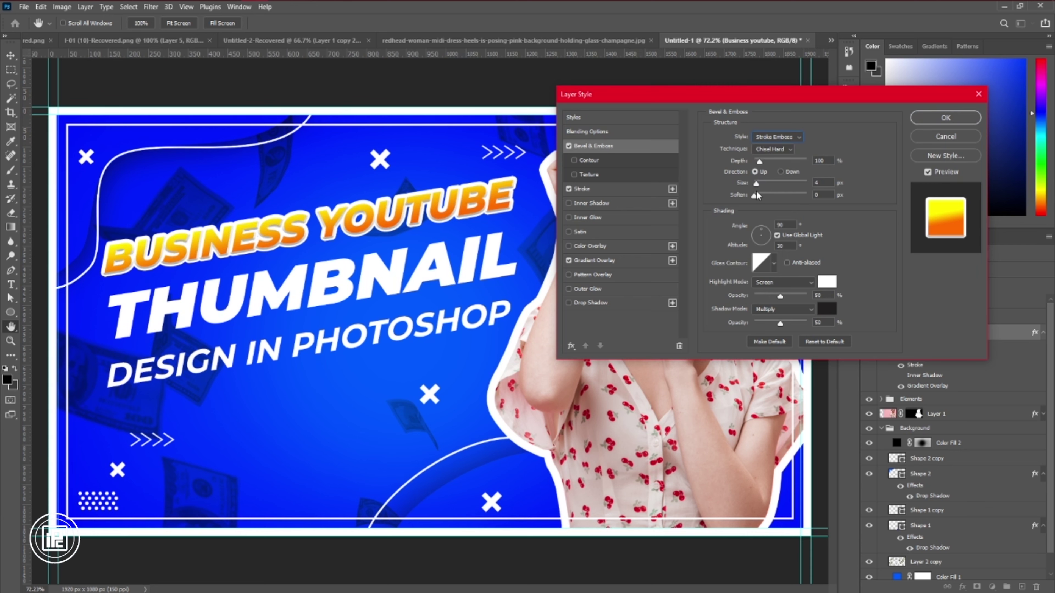
left_click_drag(754, 195, 761, 161)
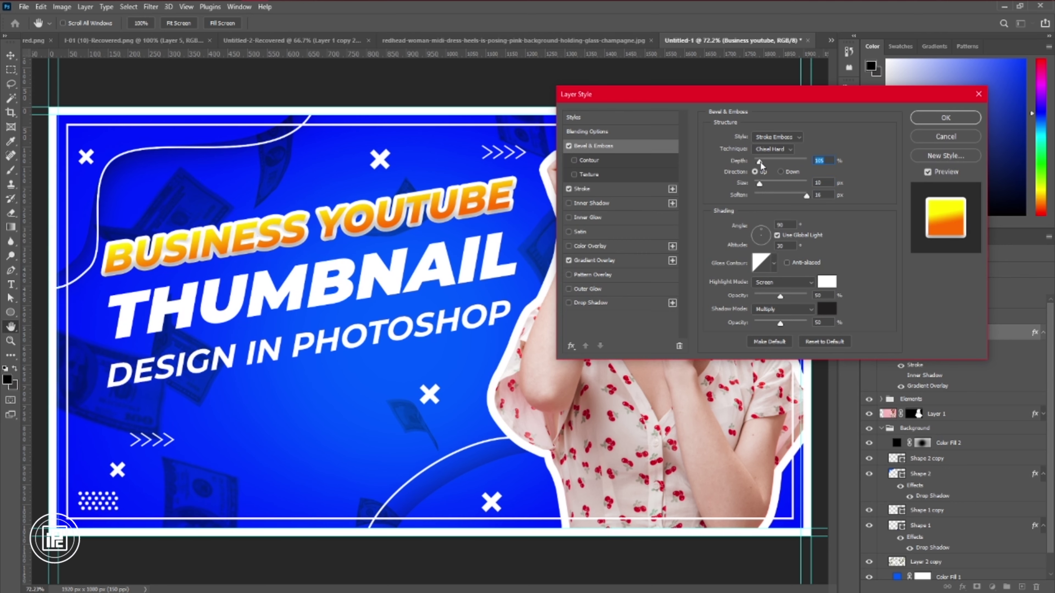
Step: Add a dark yellow-brown Outer Glow to BUSINESS YOUTUBE with Multiply blending, 25% opacity and 101 px size
left_click(590, 292)
left_click(736, 175)
left_click(759, 290)
left_click(746, 268)
left_click(855, 166)
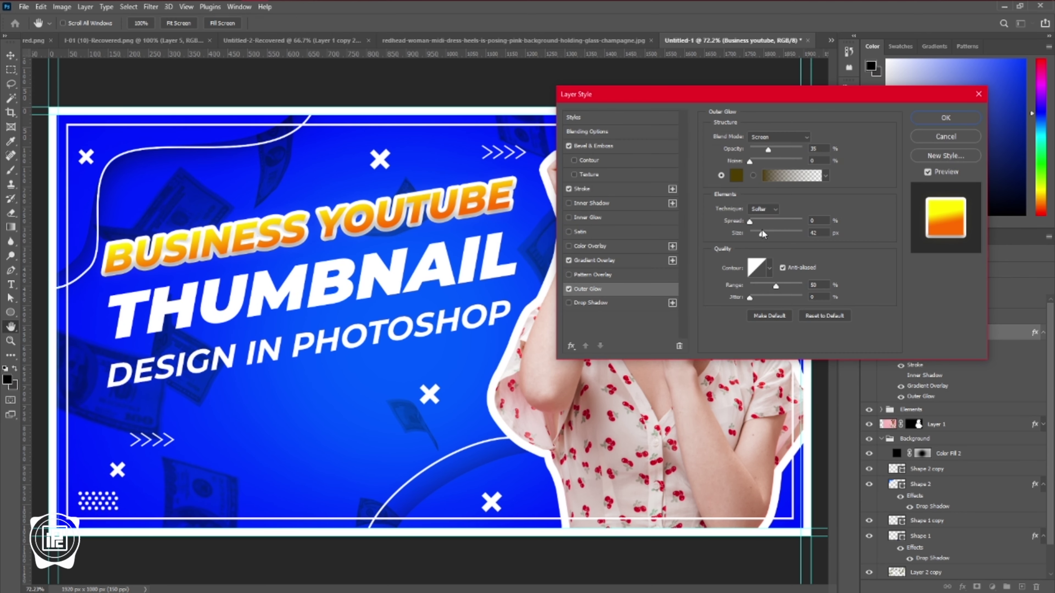
left_click_drag(790, 149, 788, 149)
left_click_drag(762, 233, 763, 234)
left_click(779, 137)
left_click(764, 179)
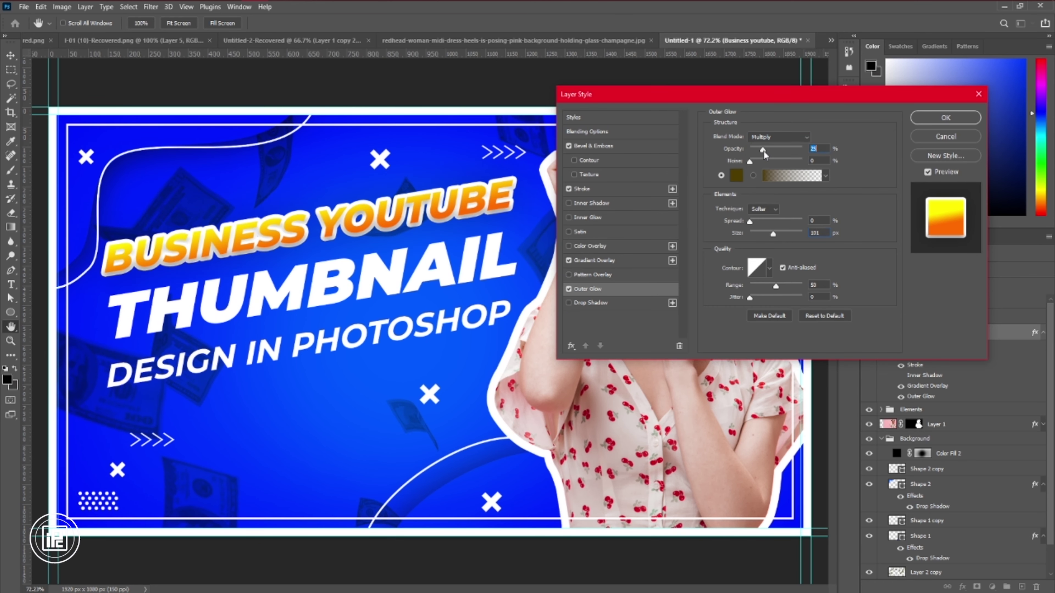
key("Return")
Step: Copy the BUSINESS YOUTUBE effects to the THUMBNAIL layer and set THUMBNAIL's stroke size to 15 px
left_click(436, 253)
mouse_move(906, 344)
left_mouse_down()
mouse_move(937, 322)
mouse_move(930, 316)
left_mouse_up()
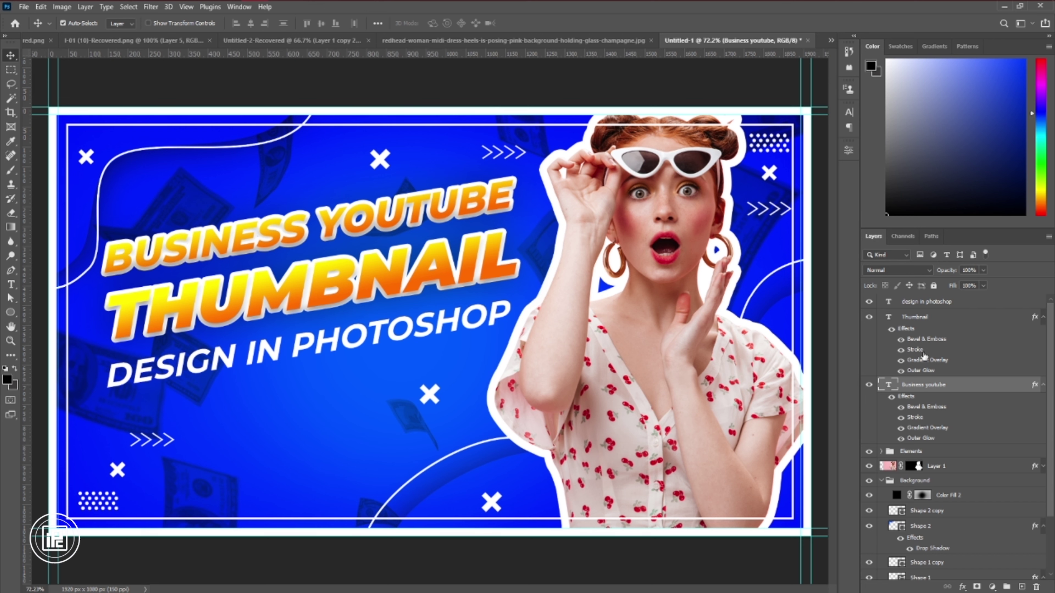
double_click(922, 350)
type("15")
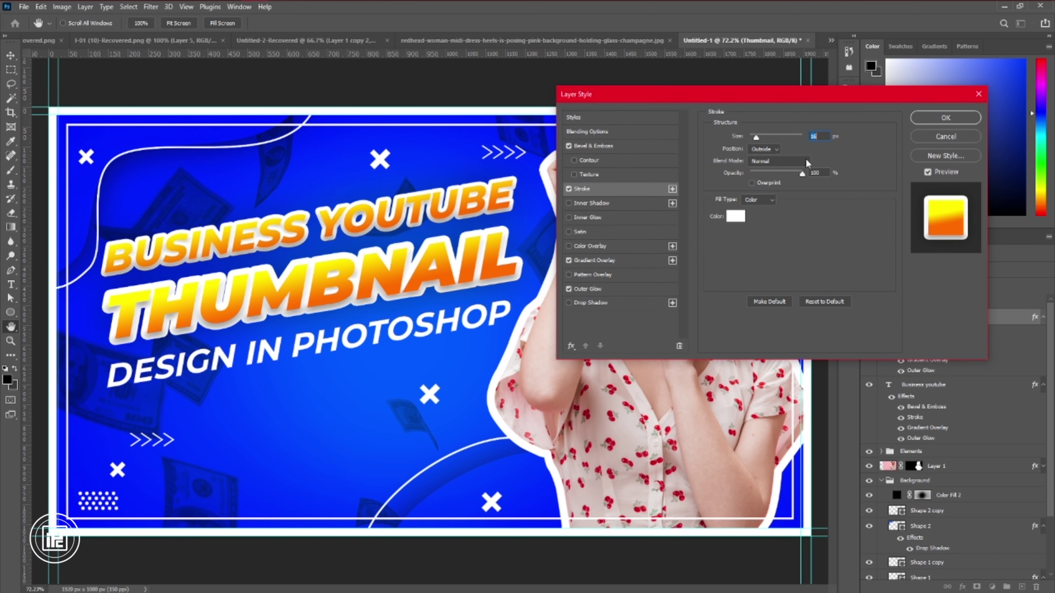
Step: Adjust the yellow stop and set about 31% scale for THUMBNAIL's gradient, and copy THUMBNAIL's effects to the DESIGN IN PHOTOSHOP layer
left_click(619, 146)
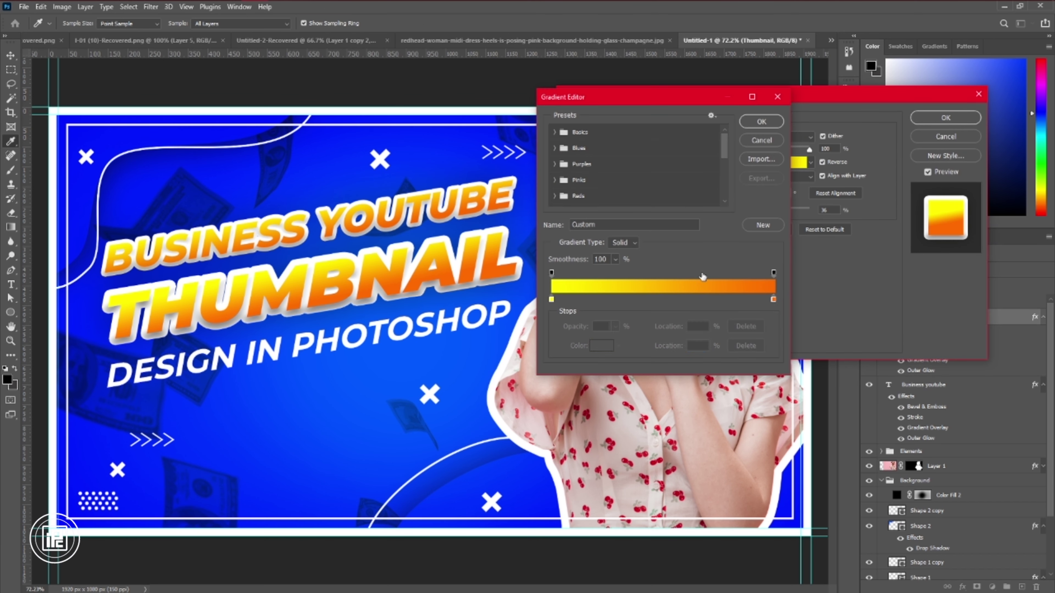
double_click(551, 299)
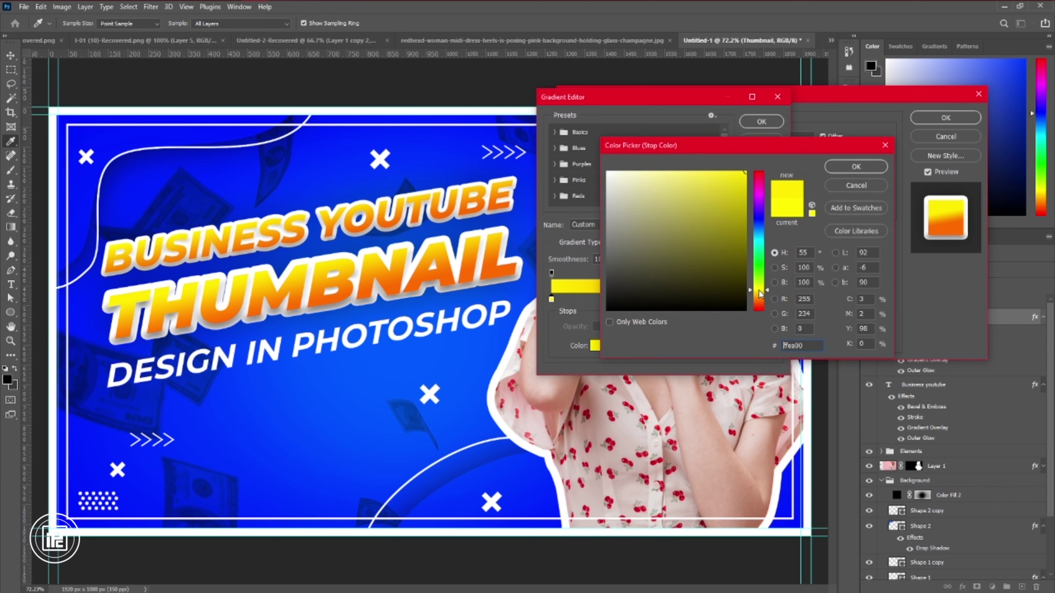
left_click(855, 166)
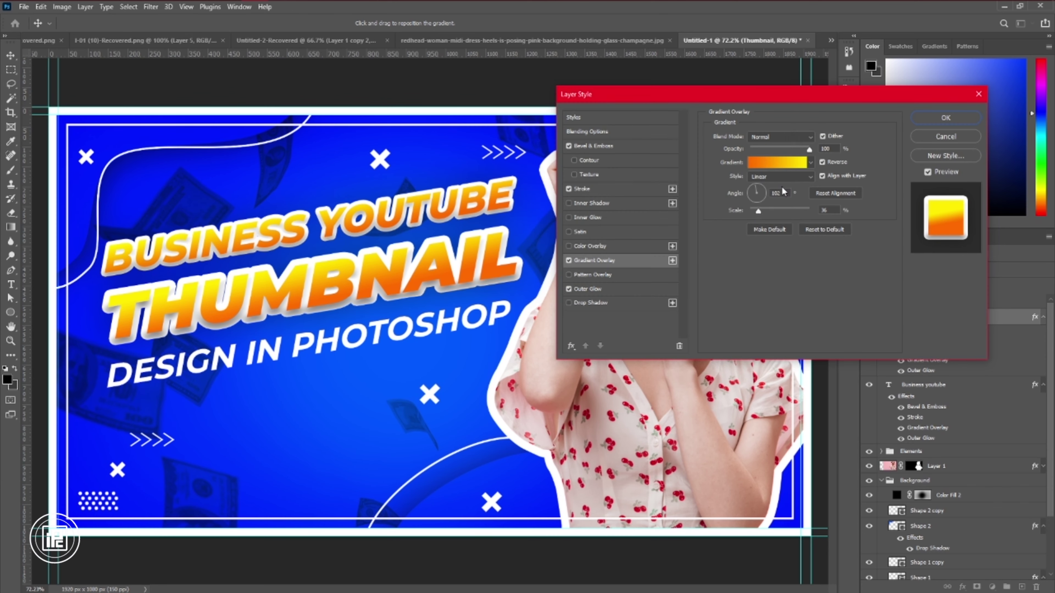
left_click_drag(760, 211, 757, 211)
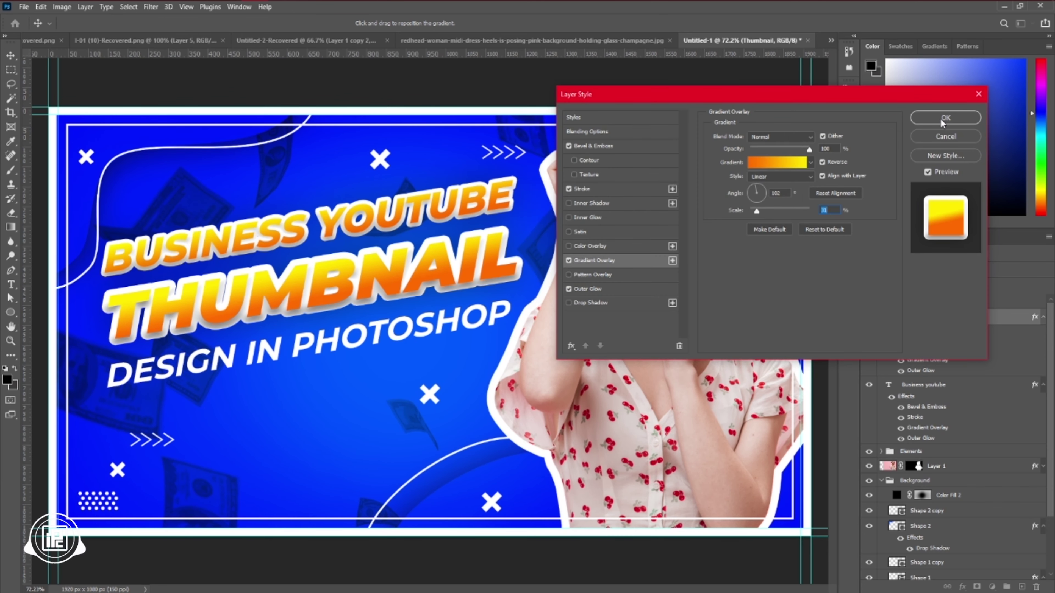
left_click(943, 118)
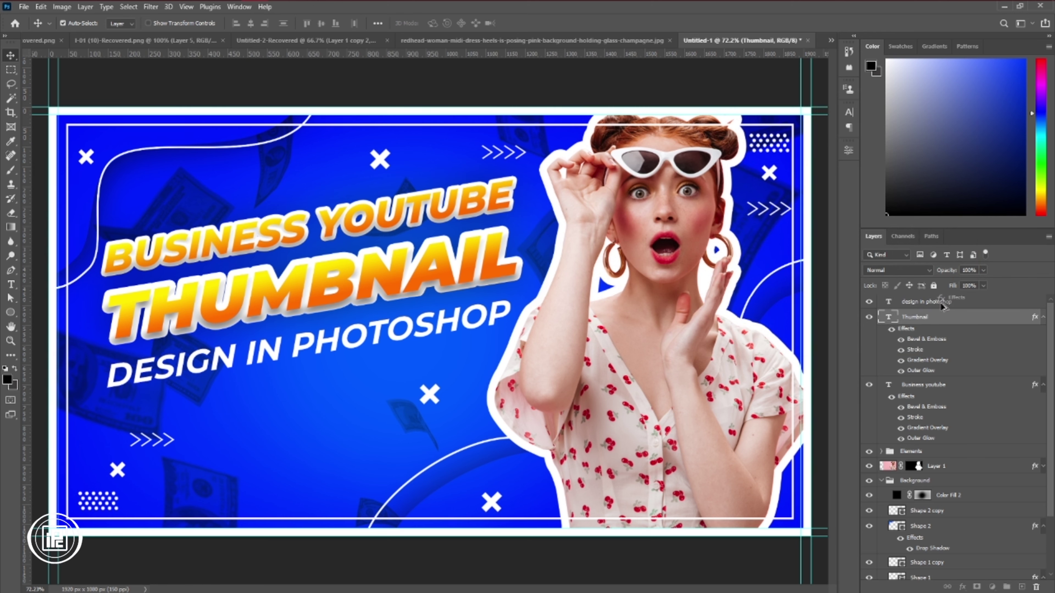
left_click_drag(941, 306, 941, 308)
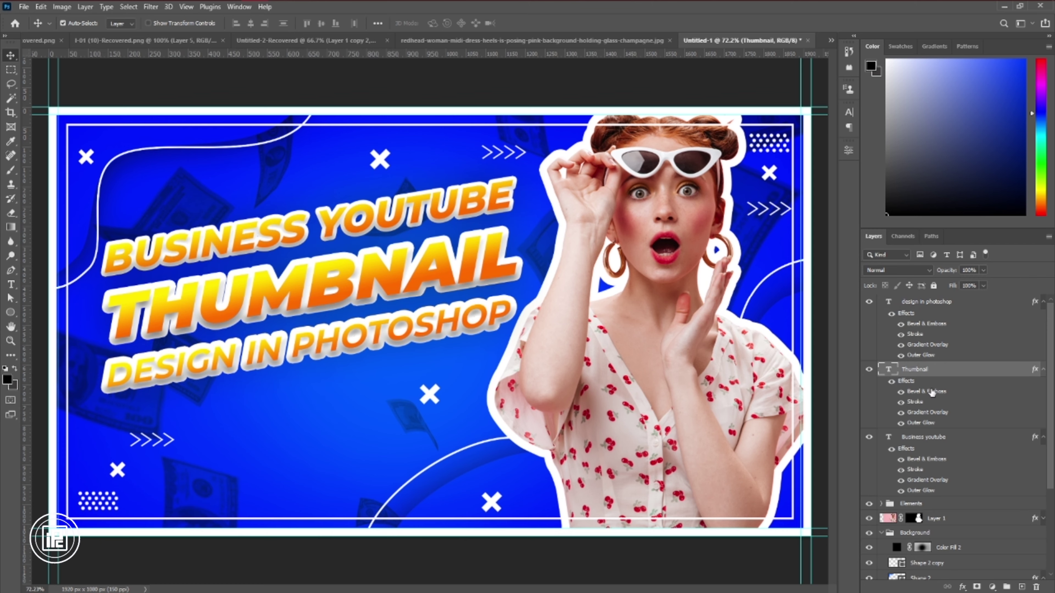
Step: Set the DESIGN IN PHOTOSHOP layer's stroke size to 11 px and move BUSINESS YOUTUBE and THUMBNAIL slightly down to tighten the line spacing
double_click(923, 403)
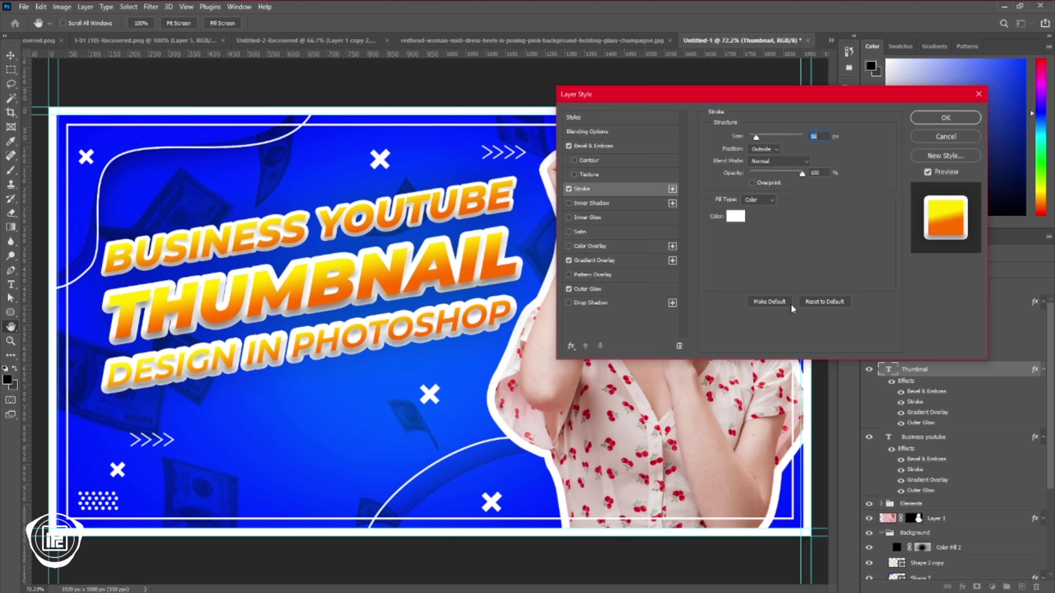
left_click(948, 124)
double_click(926, 334)
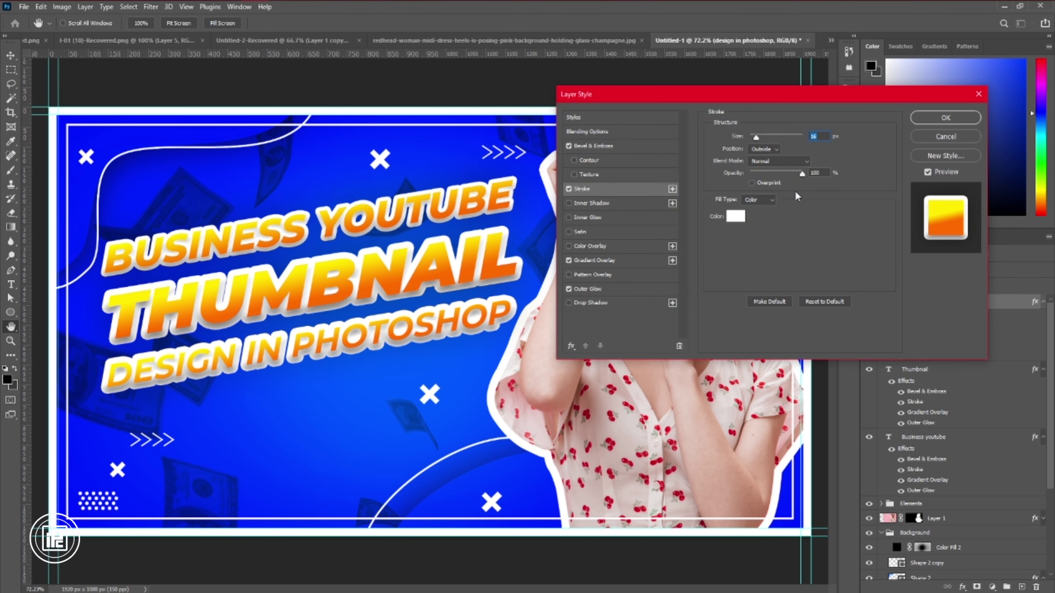
key("Down")
key("Down")
key("Down")
key("Down")
key("Down")
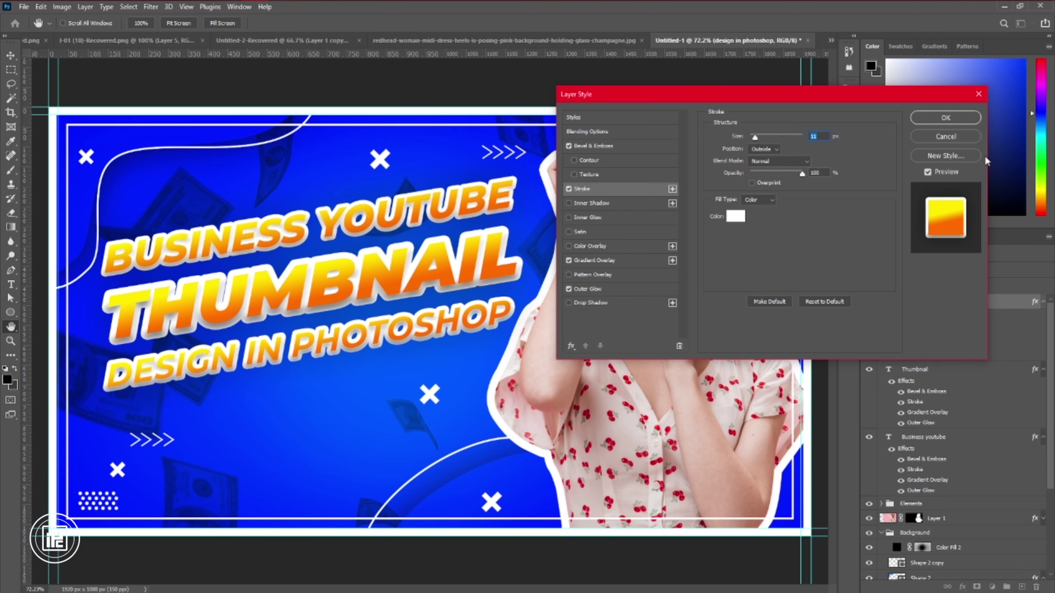
left_click(943, 118)
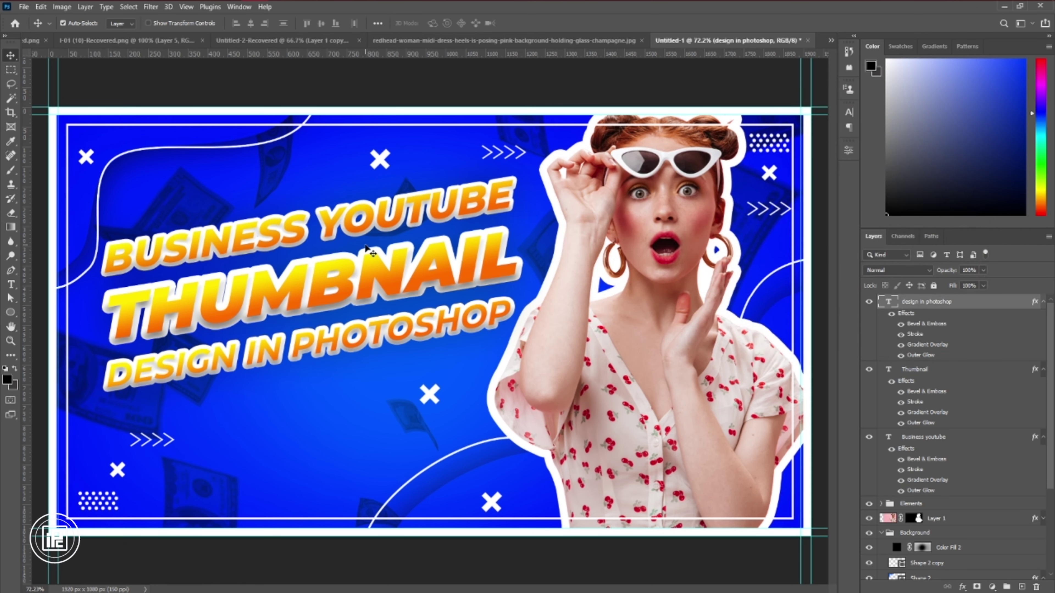
left_click_drag(358, 220, 358, 224)
left_click_drag(332, 282, 332, 286)
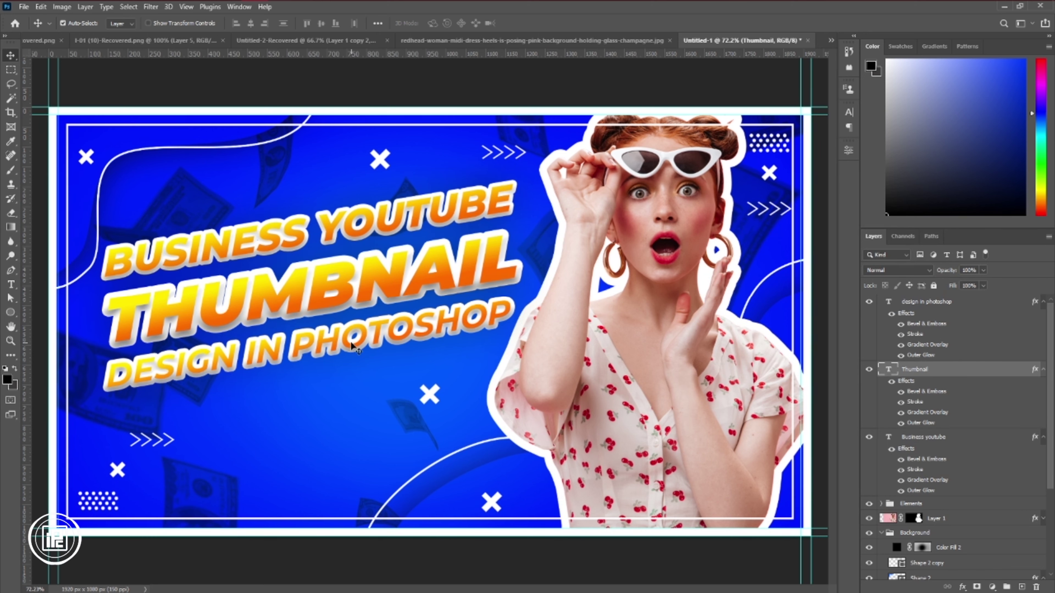
Step: Duplicate the DESIGN IN PHOTOSHOP line below the title and replace its text with LET'S LEARN HOW TO DESIGN
left_click_drag(351, 344, 359, 447)
double_click(359, 439)
type("L")
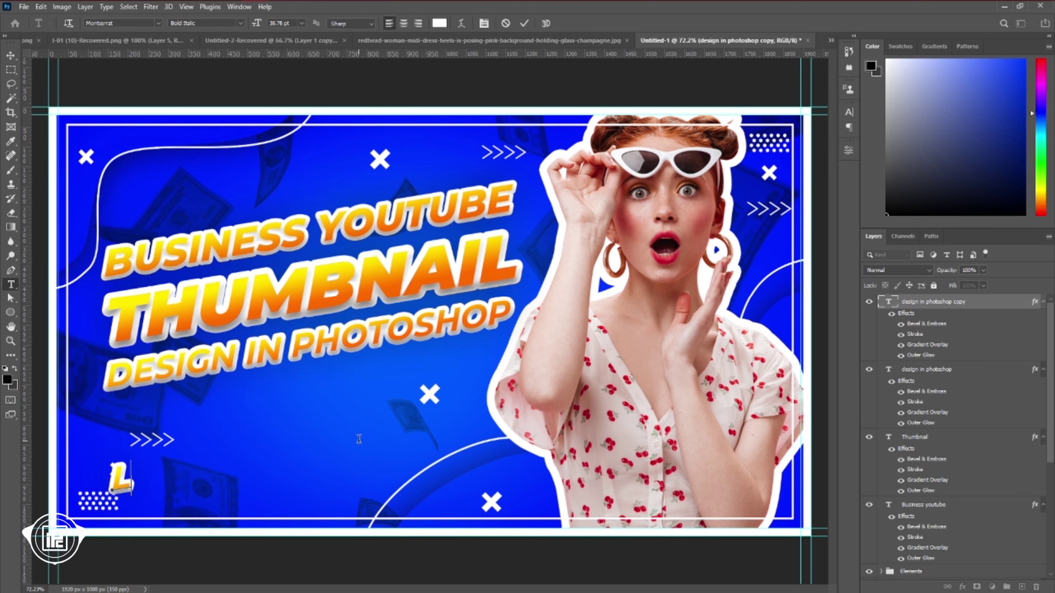
type("ET'S LEARN HOW TO DESIGN")
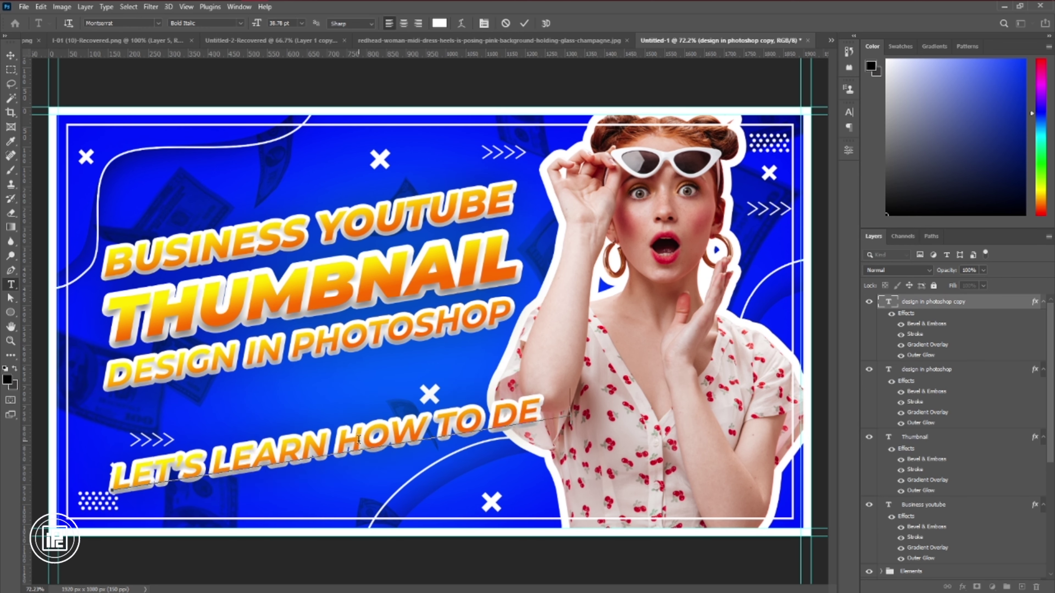
left_click(524, 24)
Step: Scale down the LET'S LEARN HOW TO DESIGN line and position it under the title, clear of the woman cutout
key("ctrl+t")
left_click_drag(621, 439, 504, 438)
left_click_drag(497, 440, 469, 446)
left_click_drag(290, 441, 304, 439)
left_click_drag(483, 440, 473, 441)
left_click(544, 23)
Step: Set LET'S LEARN HOW TO DESIGN's stroke size to 7 px and reposition its gradient overlay so the letters show more orange
double_click(915, 334)
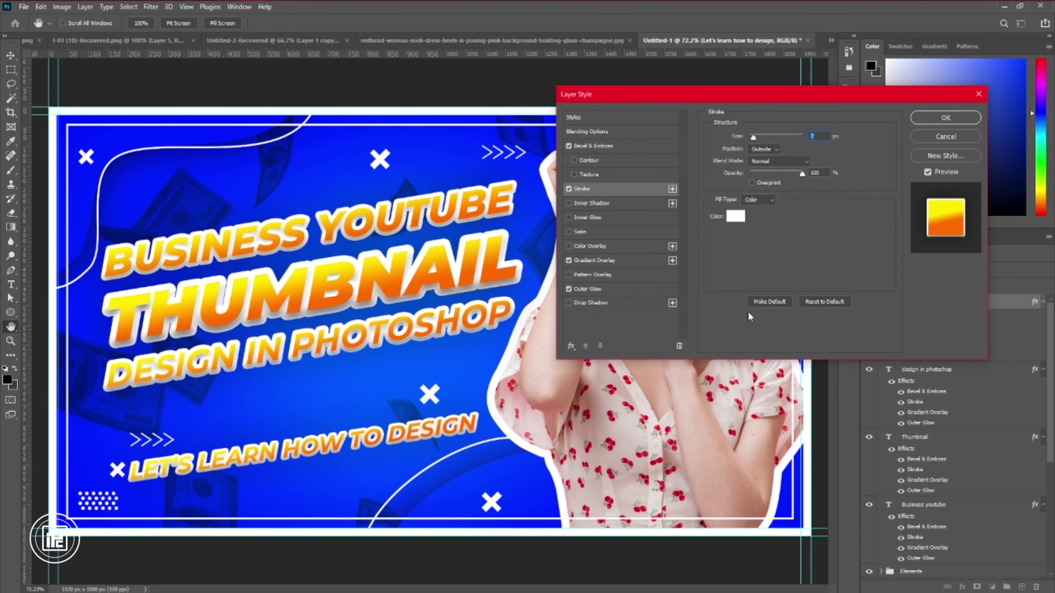
left_click(614, 260)
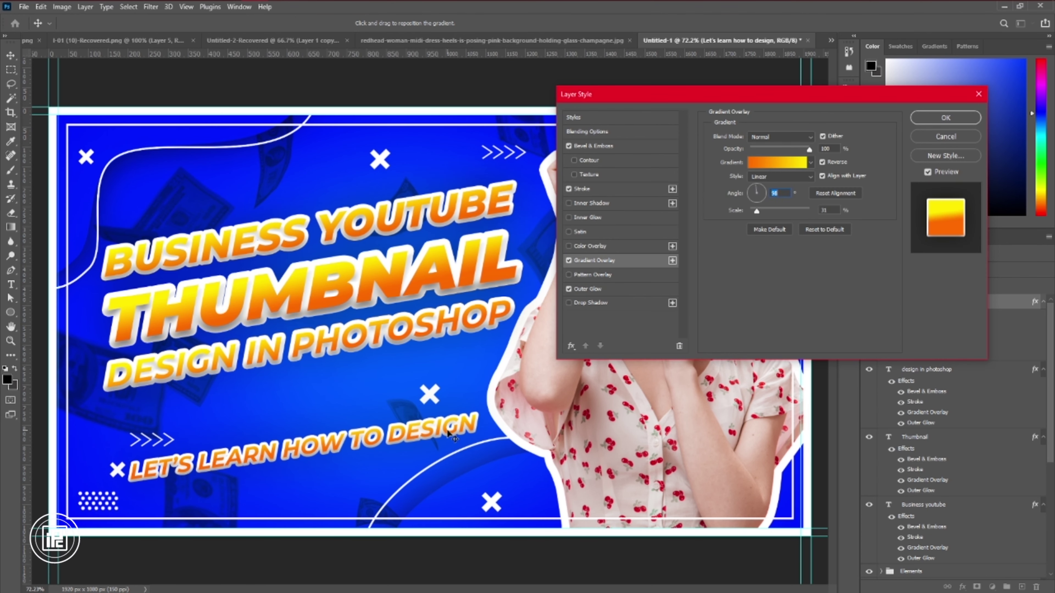
key("Return")
Step: Group all the text layers, collapse their effects lists and name the group Type
scroll(963, 434, "down", 5)
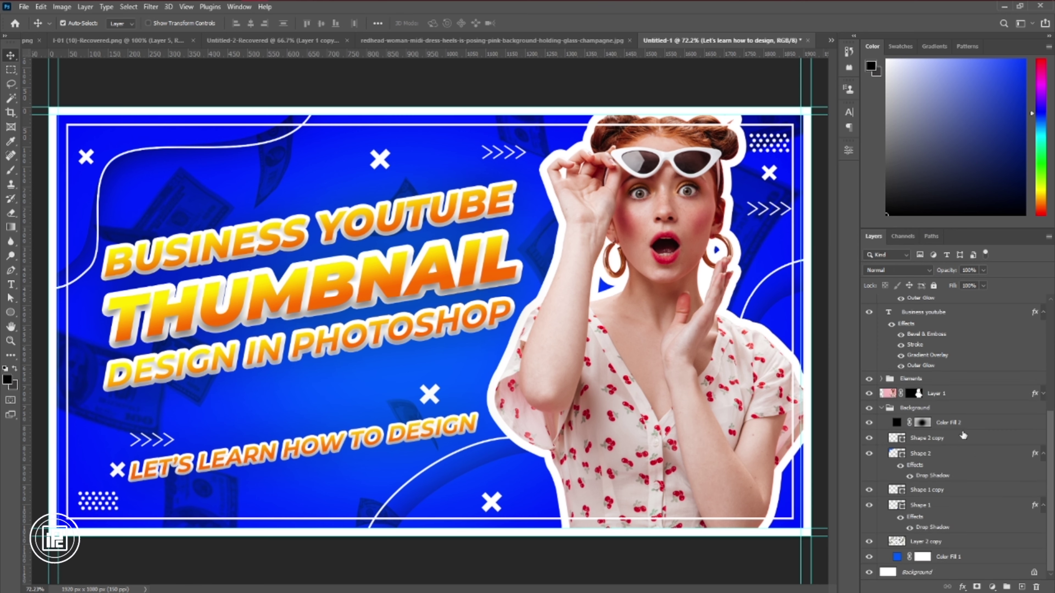
scroll(963, 434, "up", 5)
left_click(969, 409, "shift")
left_click(1042, 369, "alt")
key("ctrl+g")
double_click(906, 300)
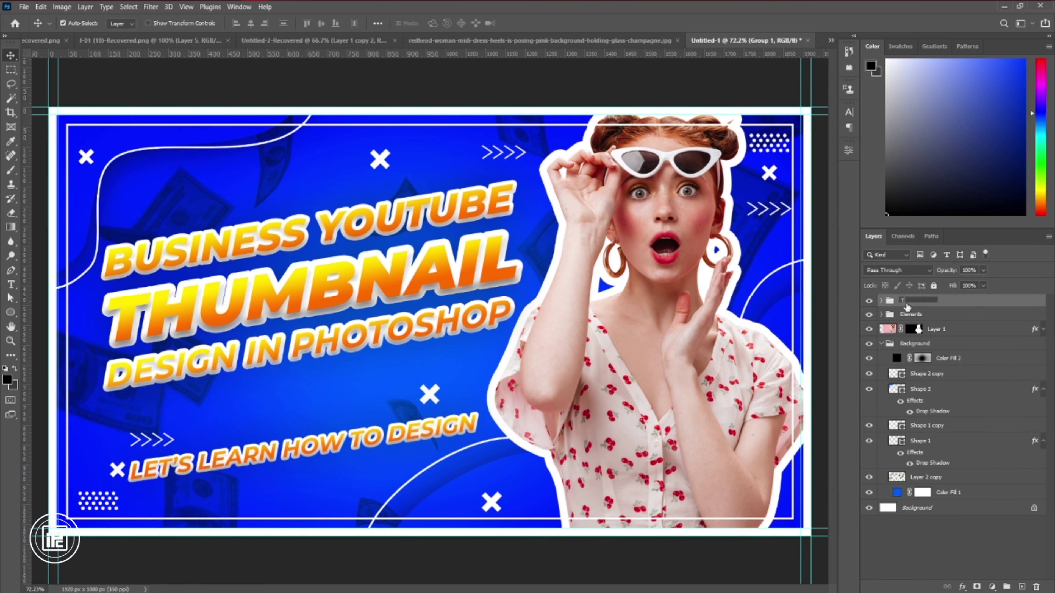
type("Type")
key("Return")
Step: Add a Curves adjustment clipped to the woman's layer, shaping a gentle S-curve with raised highlights and slightly lowered shadows
left_click(940, 329)
left_click(992, 587)
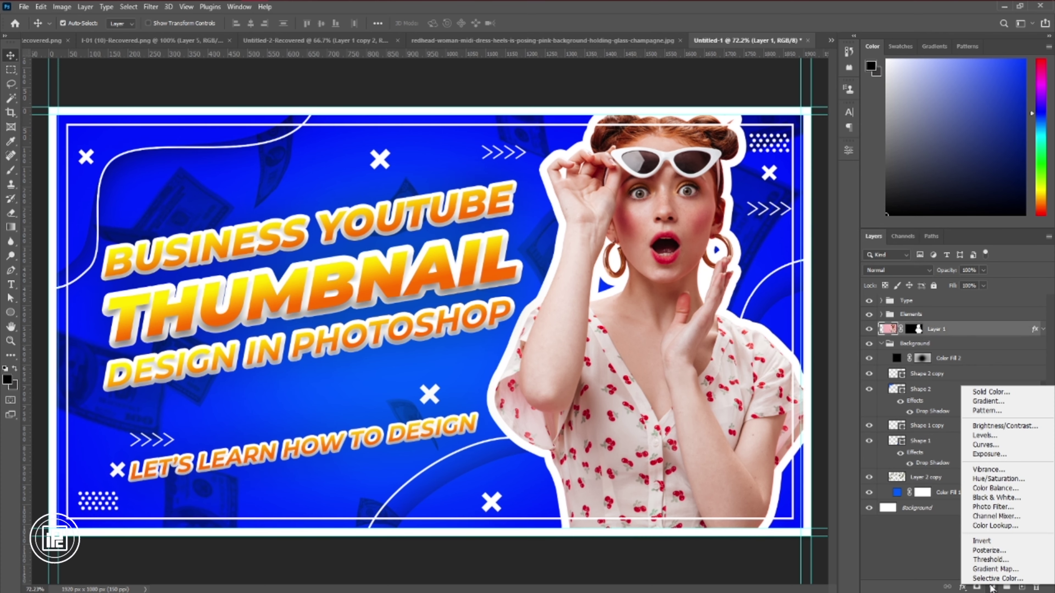
left_click(985, 444)
left_click(930, 336, "alt")
left_click_drag(799, 227, 799, 225)
left_click_drag(740, 285, 743, 287)
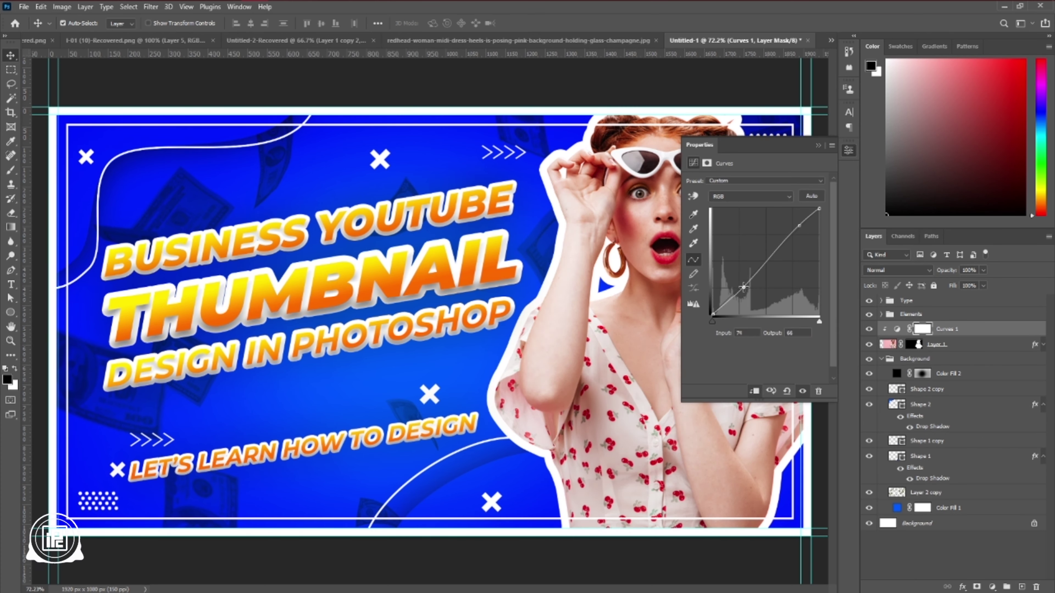
left_click(817, 146)
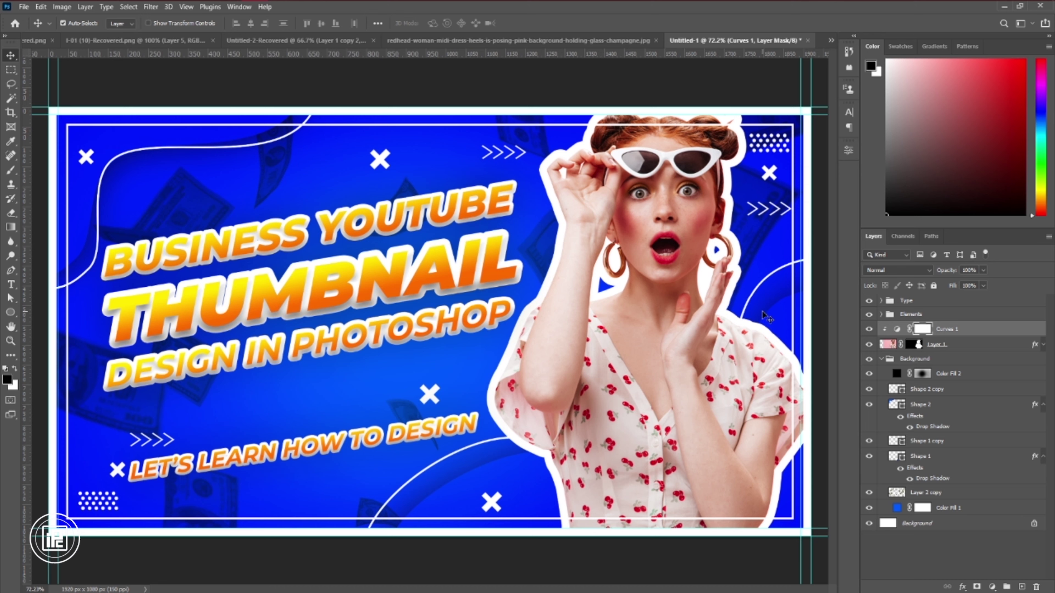
Step: Collapse the Background layer group and select it
left_click(881, 360)
left_click(933, 359)
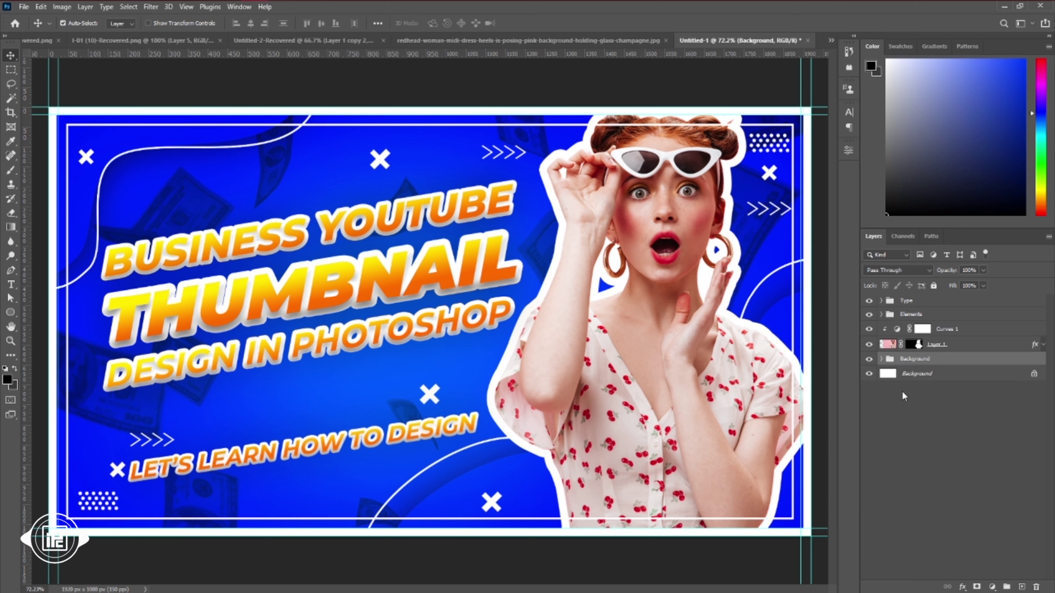